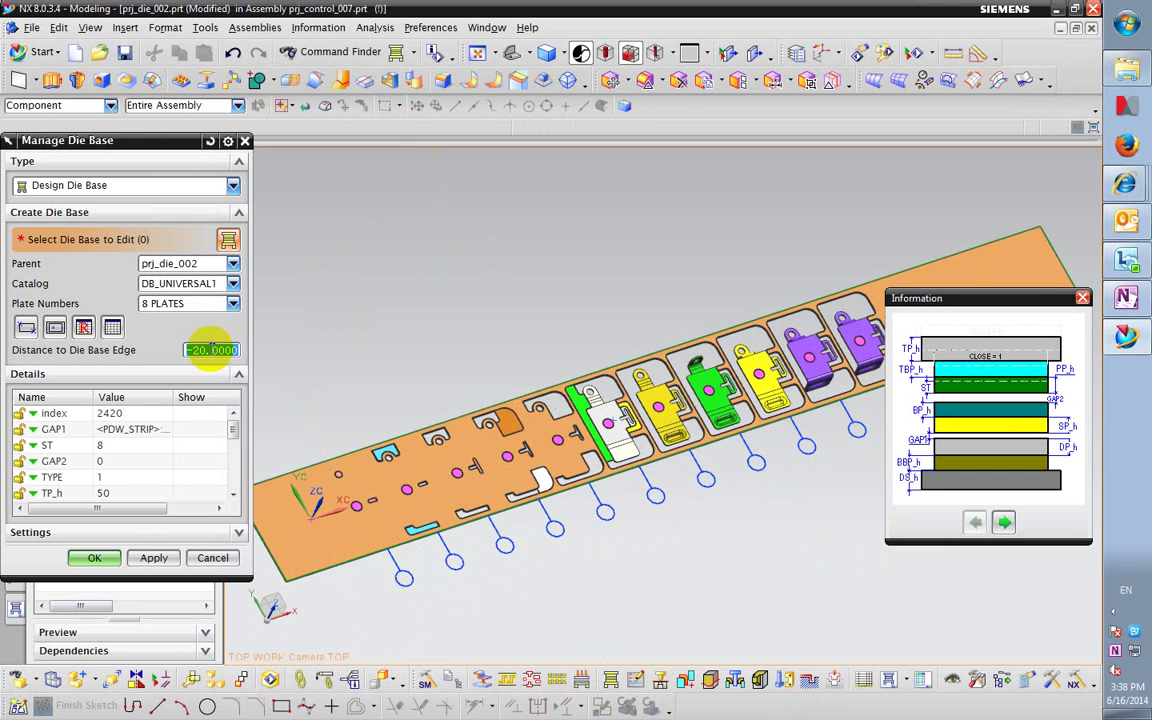
- Measure the full length of the strip between the two corners of its long edge
click(389, 33)
click(373, 46)
scroll(375, 400, down, 2)
scroll(299, 547, up, 3)
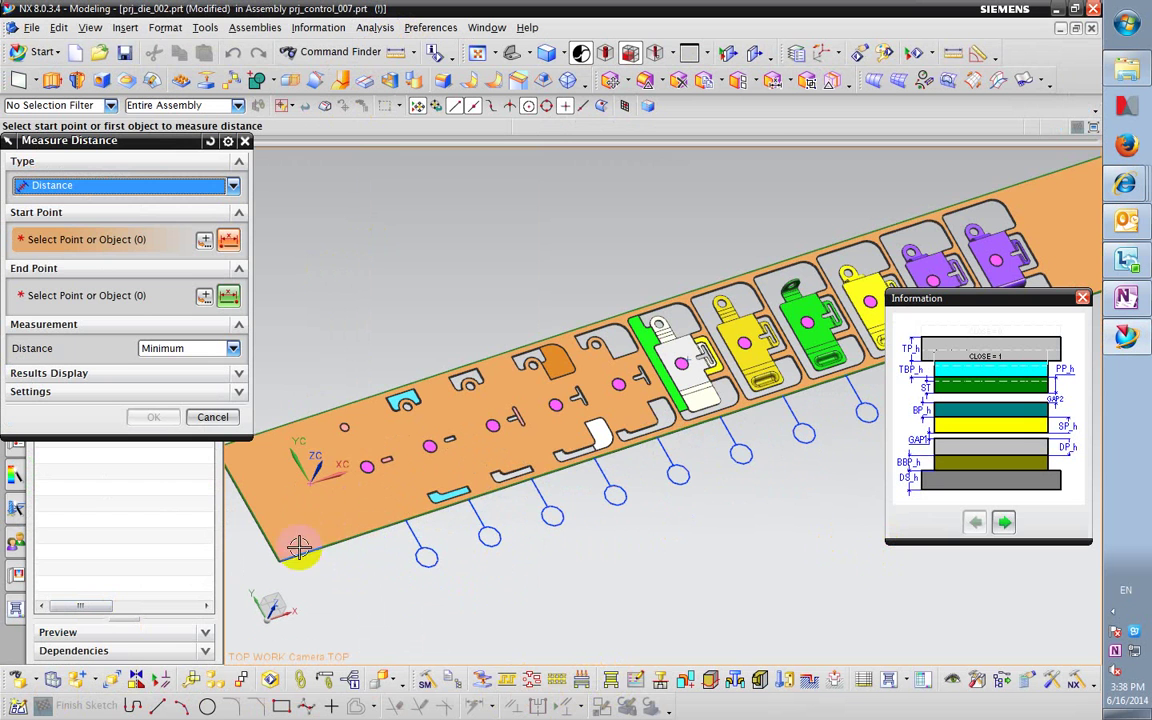
click(284, 560)
scroll(284, 560, down, 3)
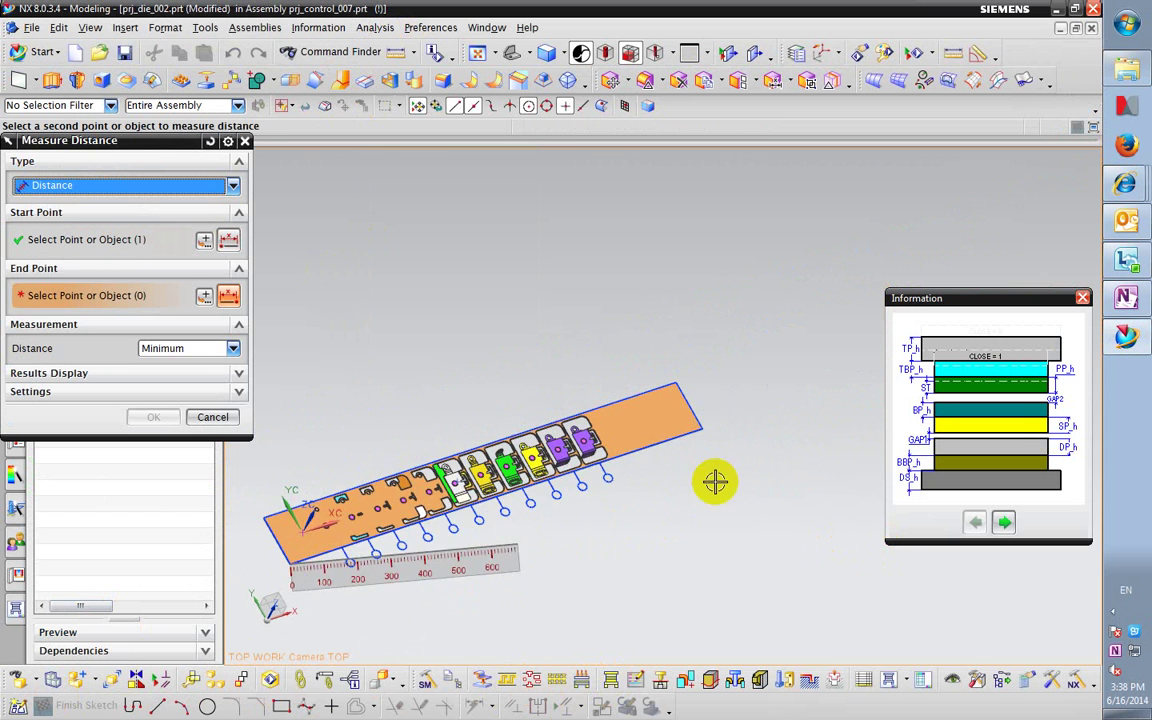
scroll(702, 430, up, 6)
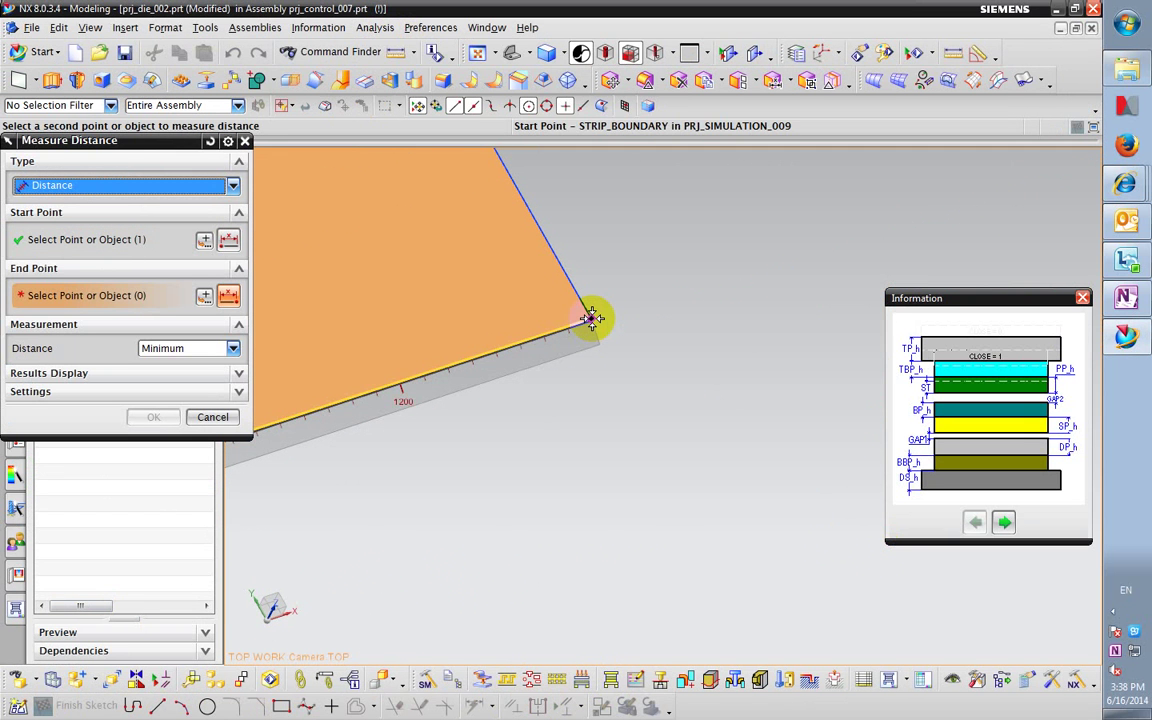
click(593, 319)
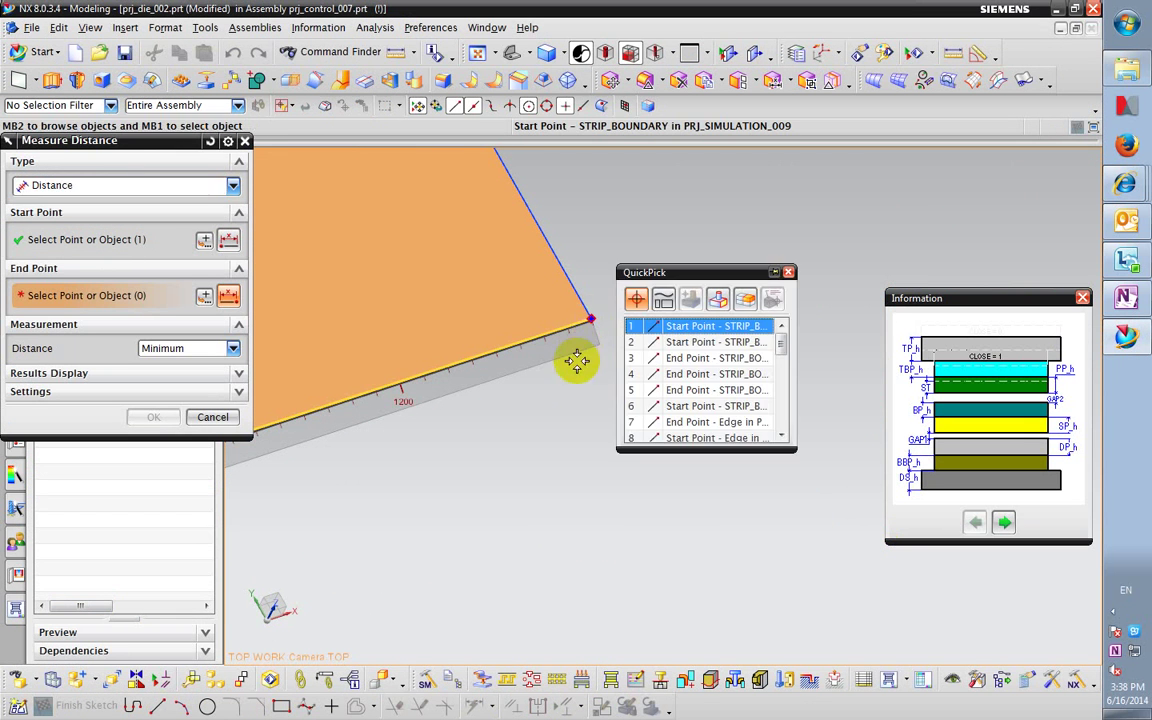
click(589, 319)
scroll(632, 389, down, 6)
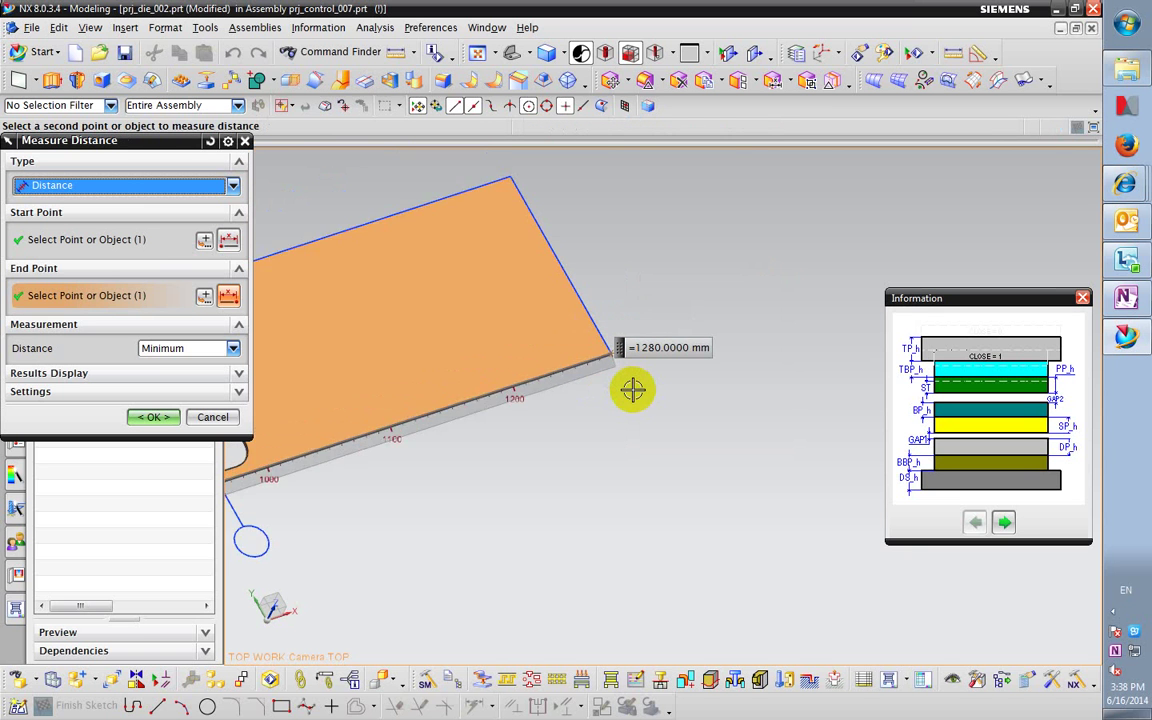
- Move the start point of the distance measurement to the first station marker on the strip's long edge
scroll(419, 445, up, 3)
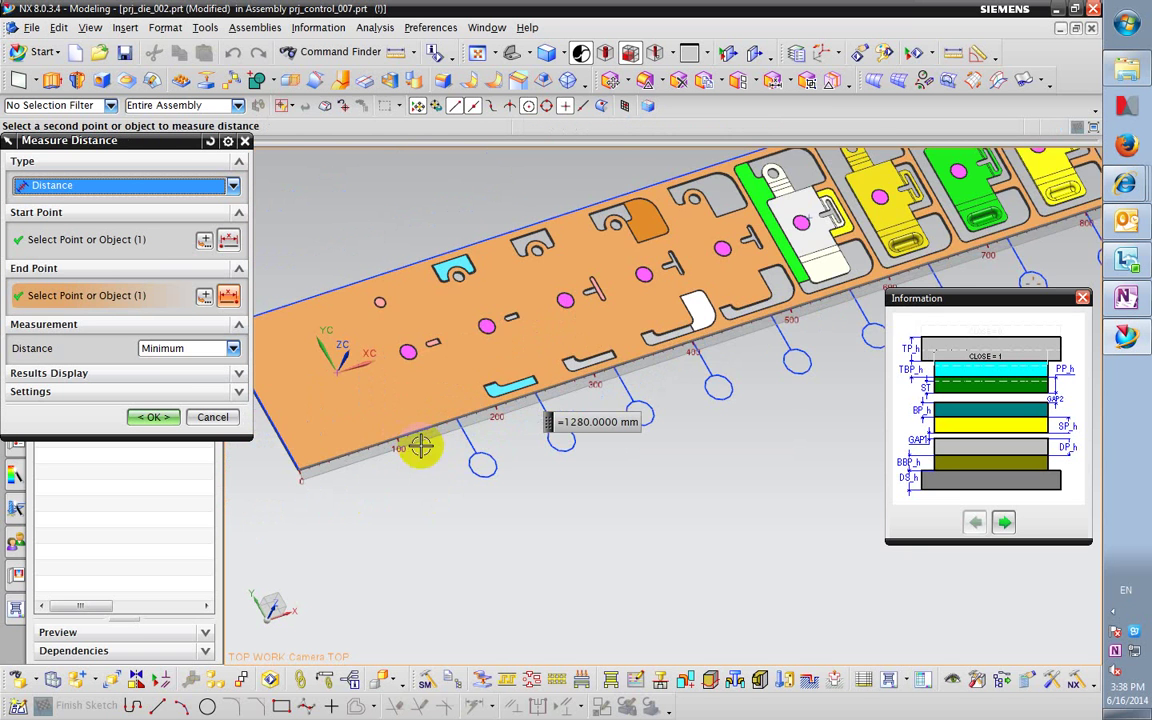
scroll(452, 422, up, 3)
click(85, 239)
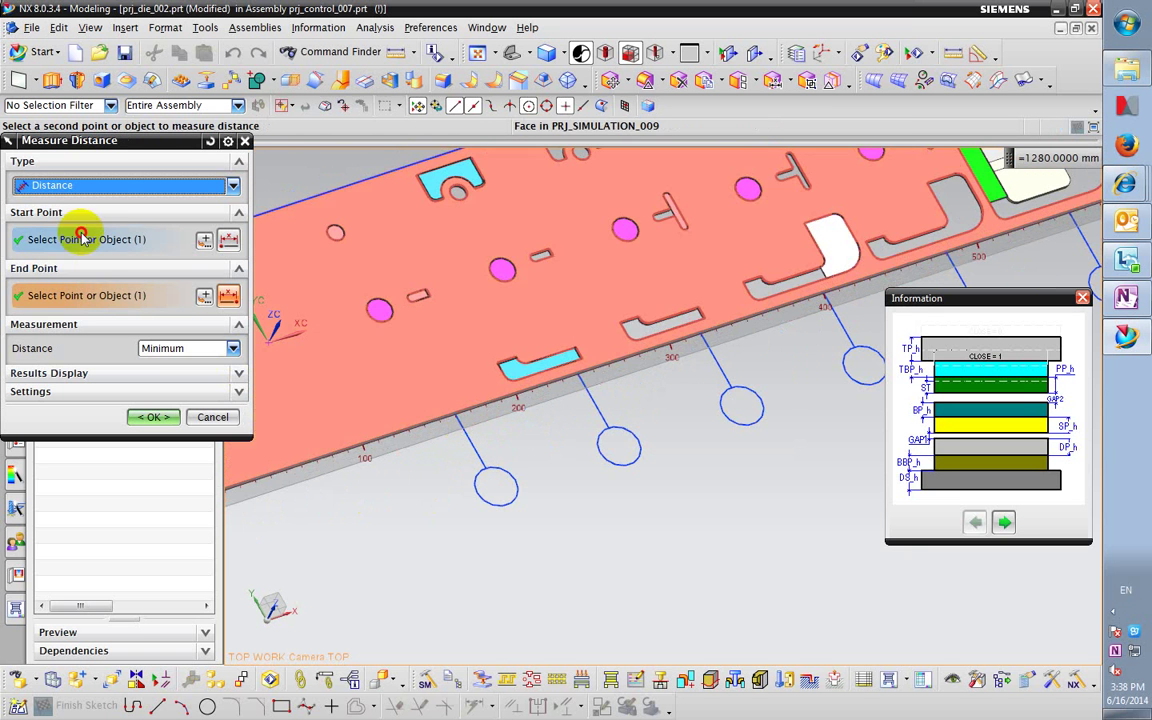
click(456, 415)
scroll(410, 460, down, 5)
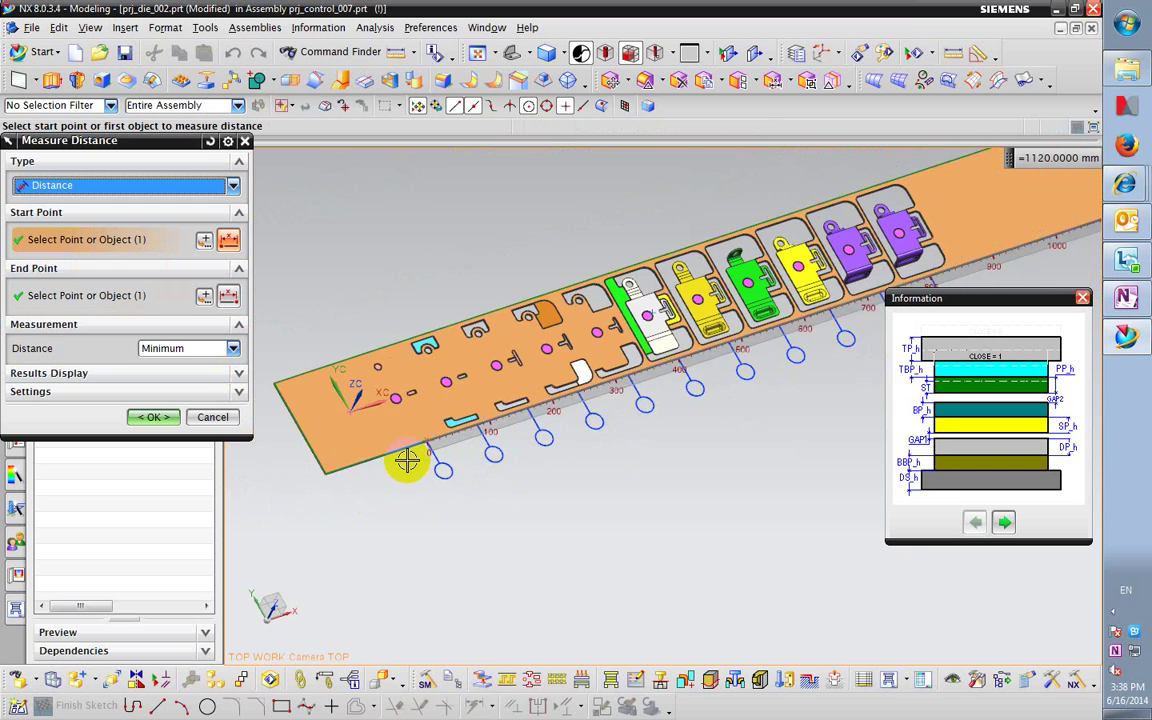
scroll(614, 445, up, 4)
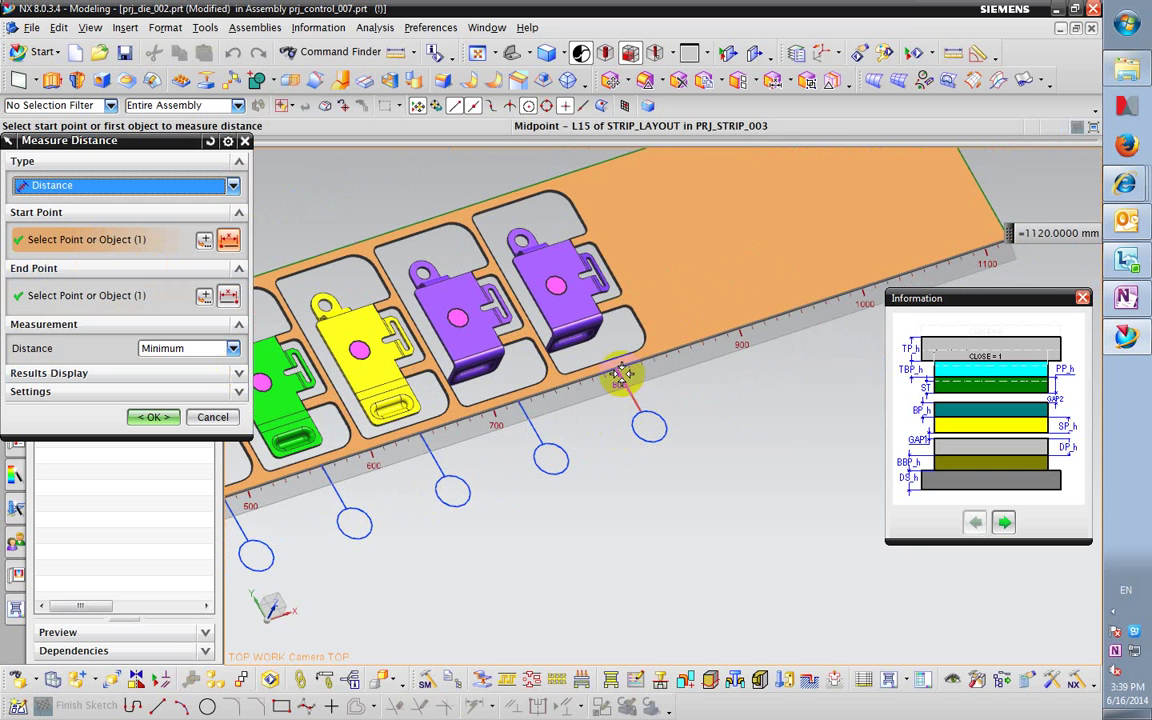
click(620, 373)
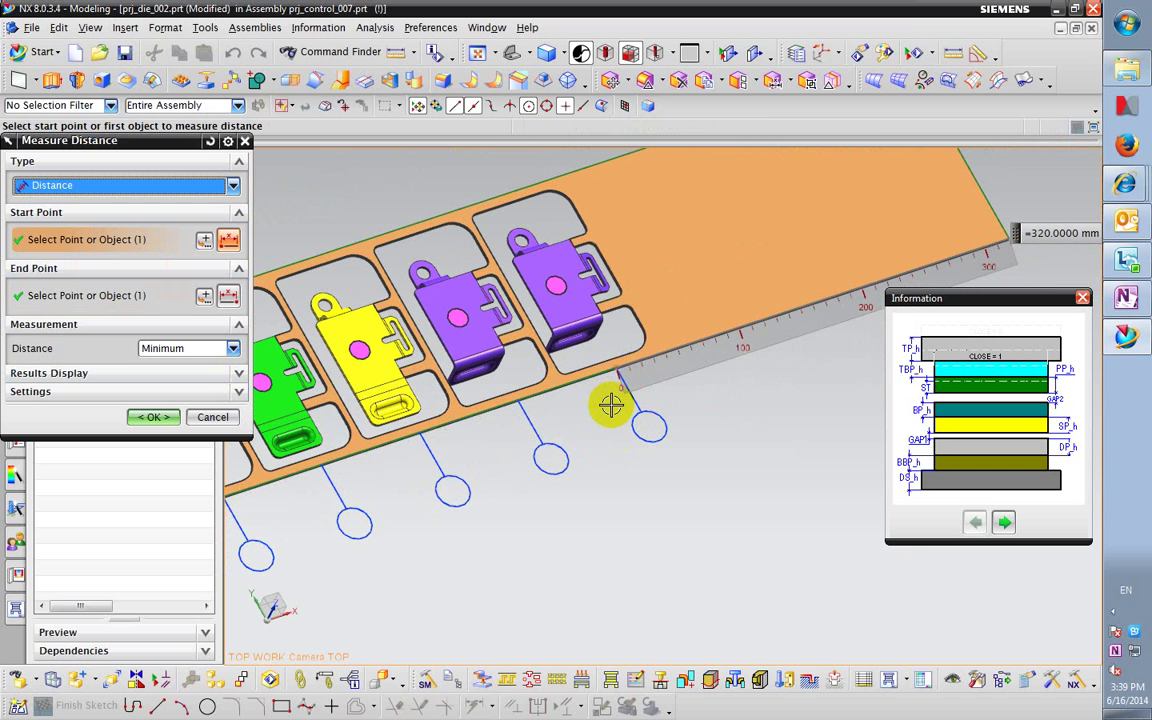
scroll(611, 404, down, 5)
scroll(445, 458, up, 5)
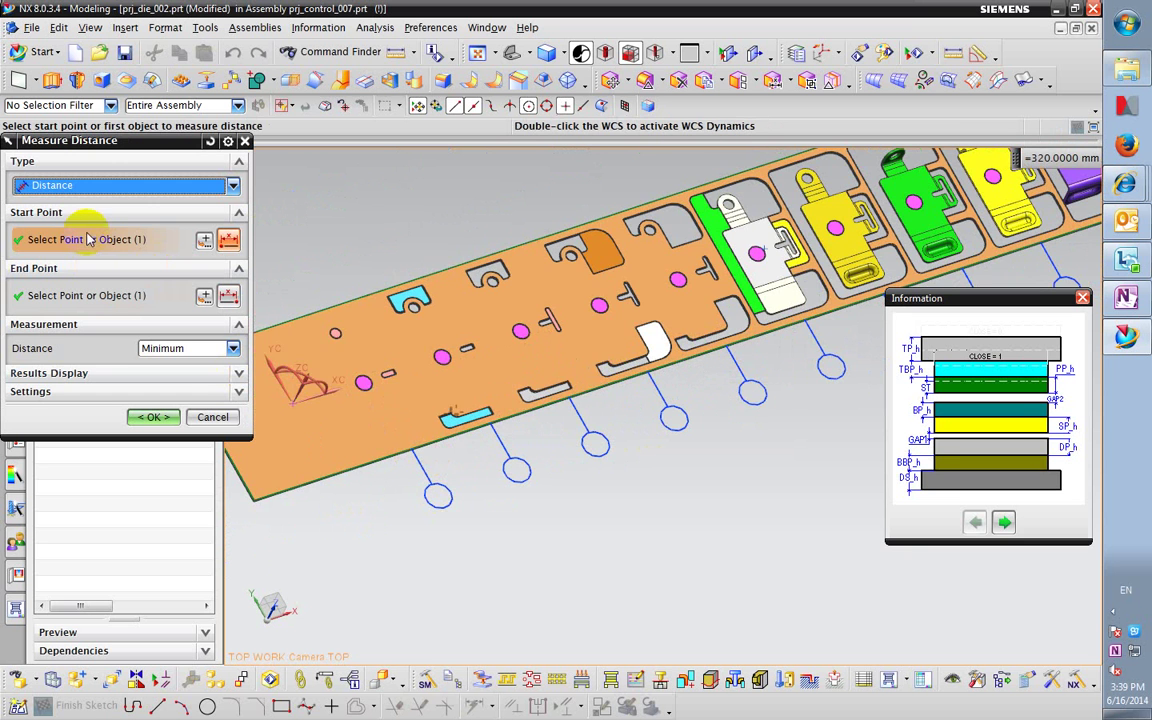
click(412, 452)
- Measure the distance from the first station marker to the last station marker and close the measurement
scroll(500, 420, down, 5)
scroll(643, 380, up, 5)
click(51, 298)
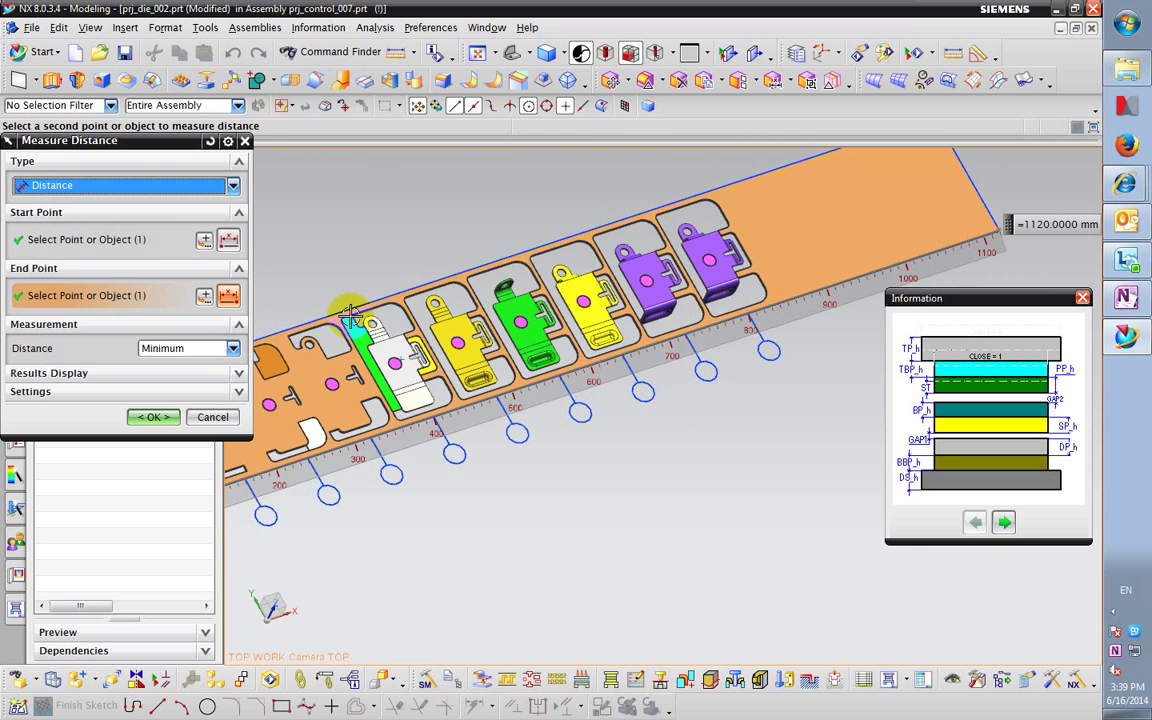
scroll(731, 313, up, 2)
scroll(731, 313, up, 1)
click(760, 318)
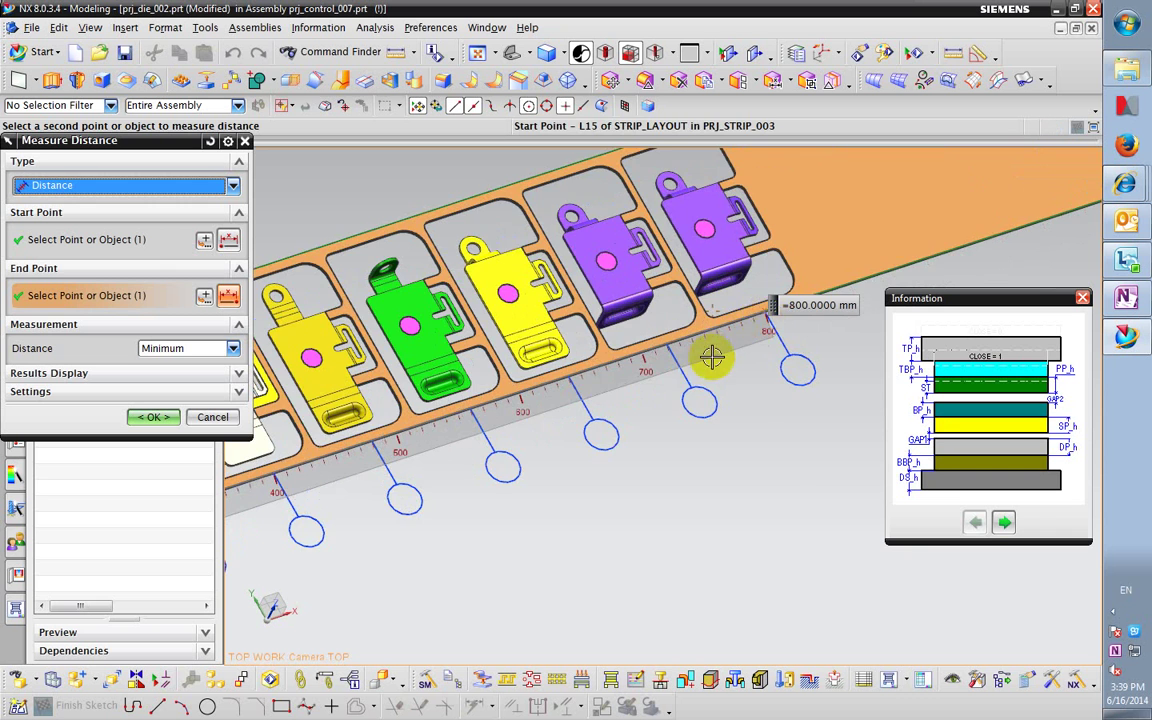
scroll(712, 358, down, 5)
scroll(327, 419, up, 3)
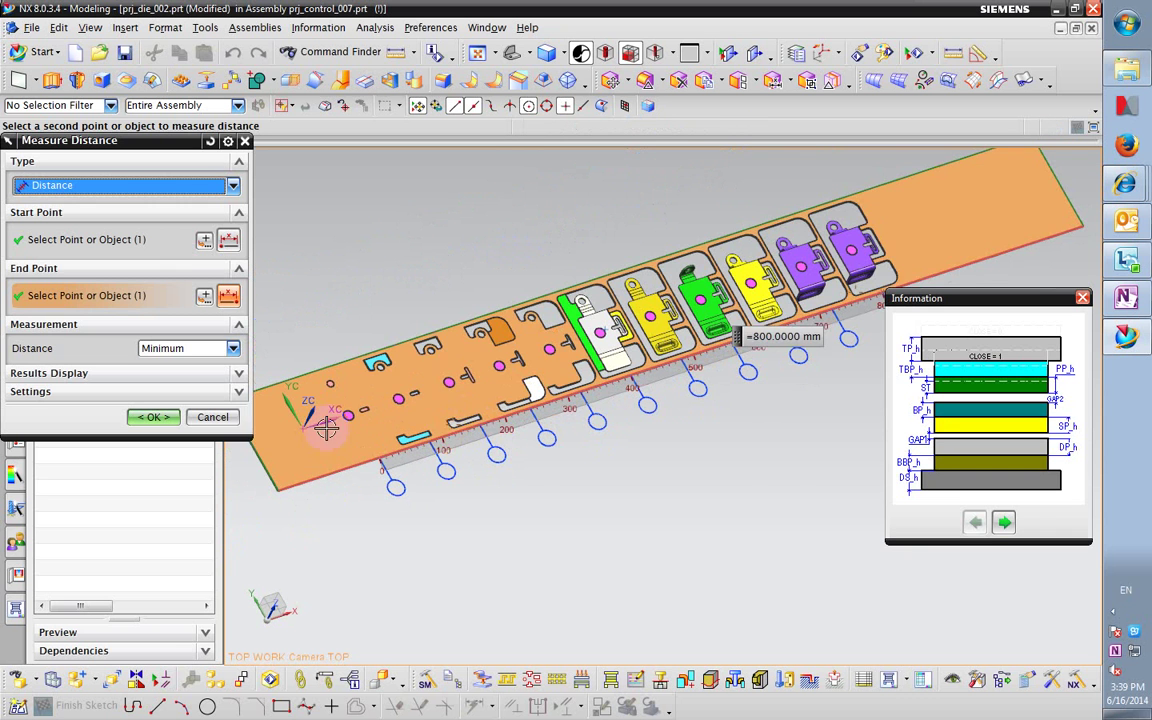
click(220, 418)
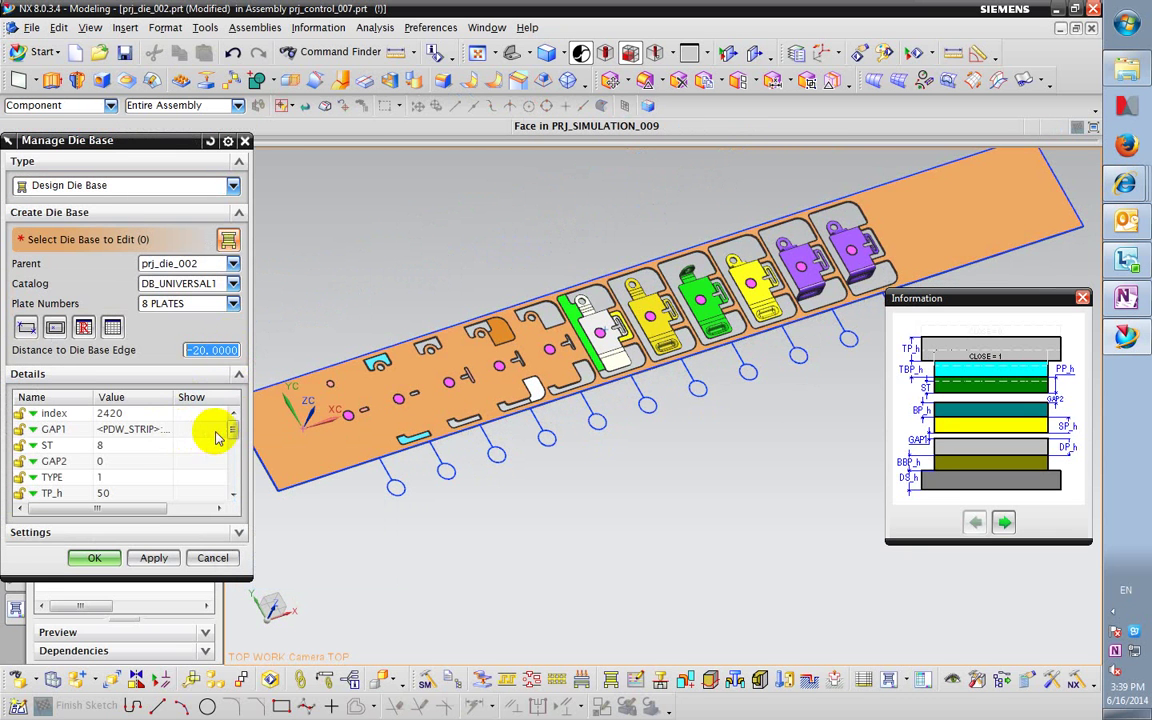
- Try die base index 3020 and the 12 PLATES and 5 PLATES configurations
click(160, 414)
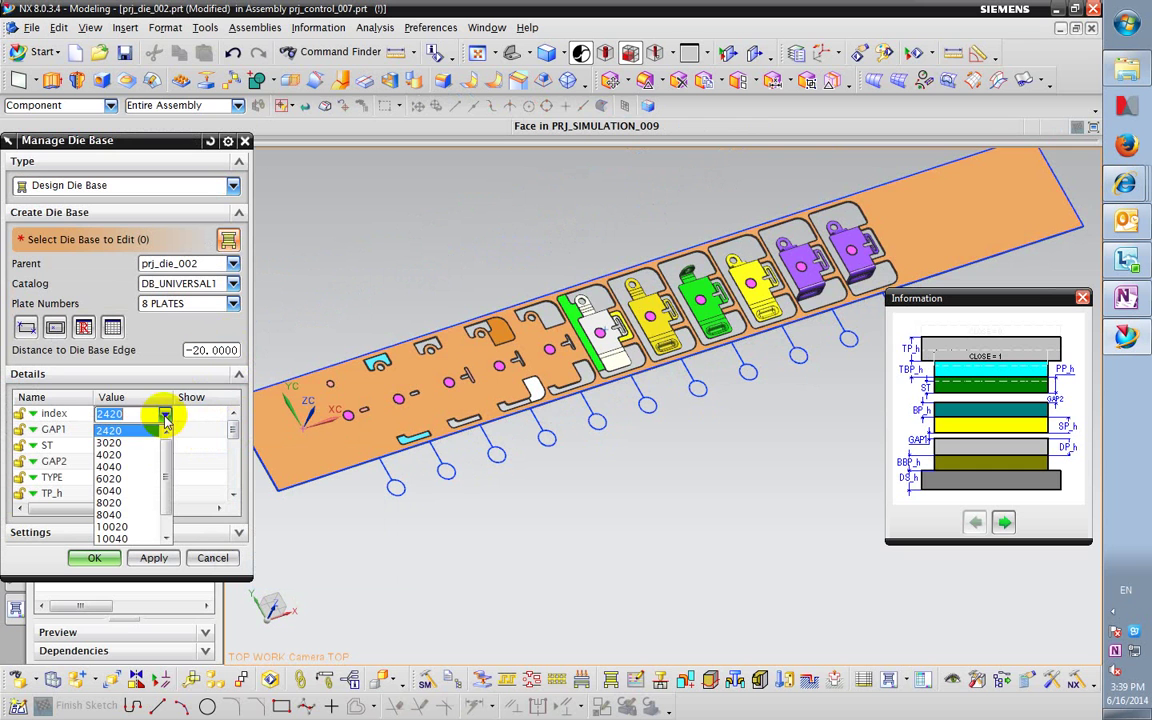
click(110, 442)
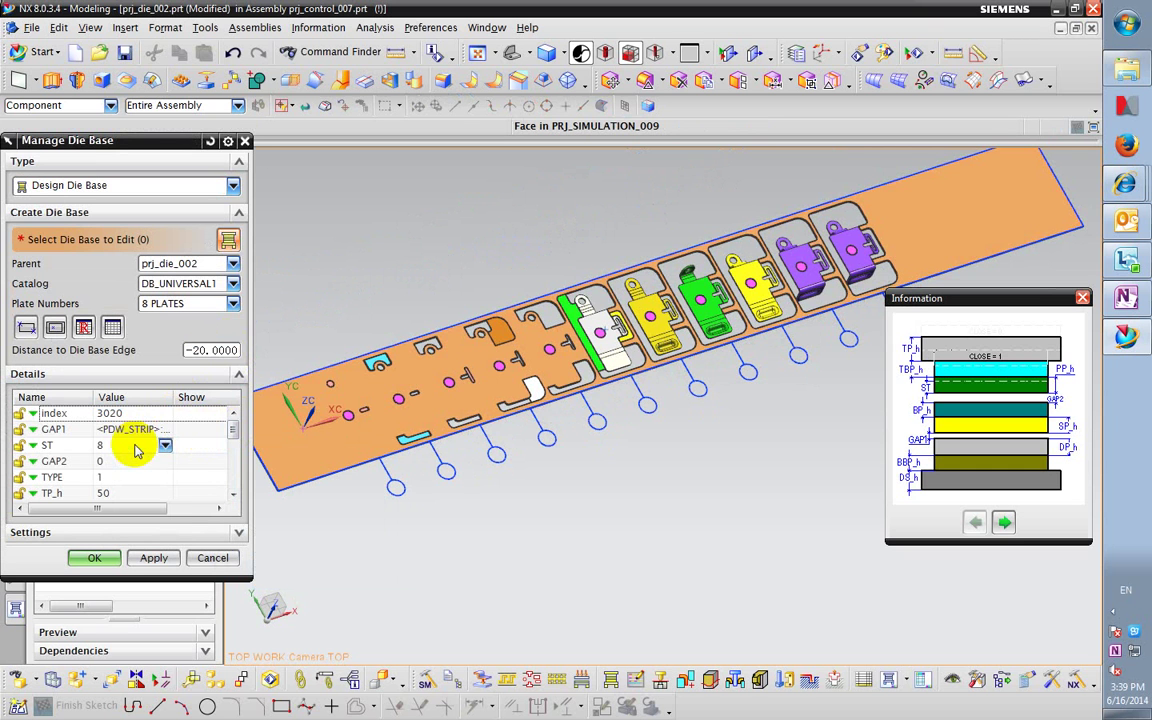
click(232, 303)
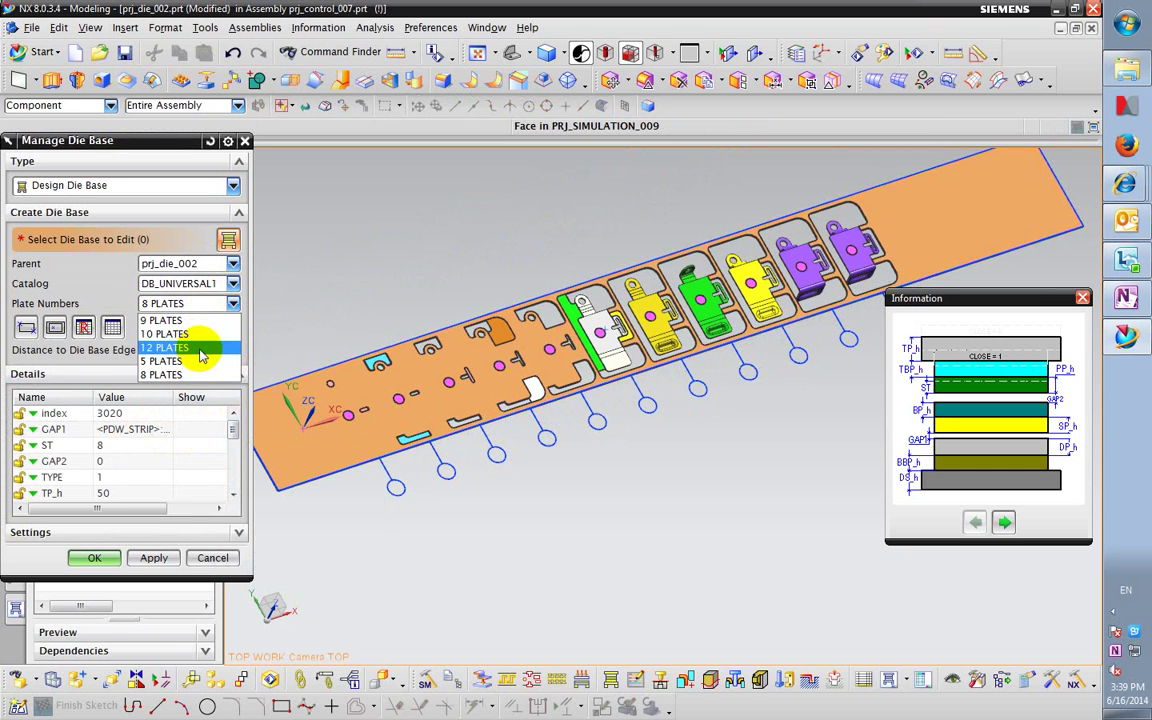
click(200, 347)
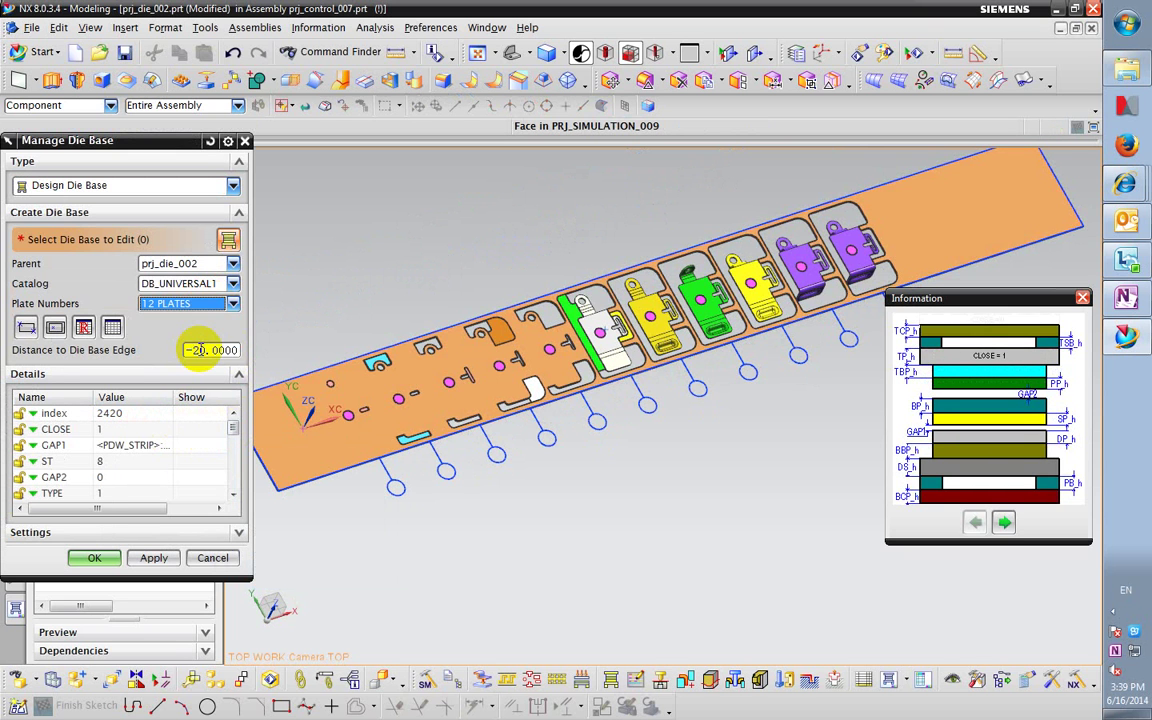
click(225, 303)
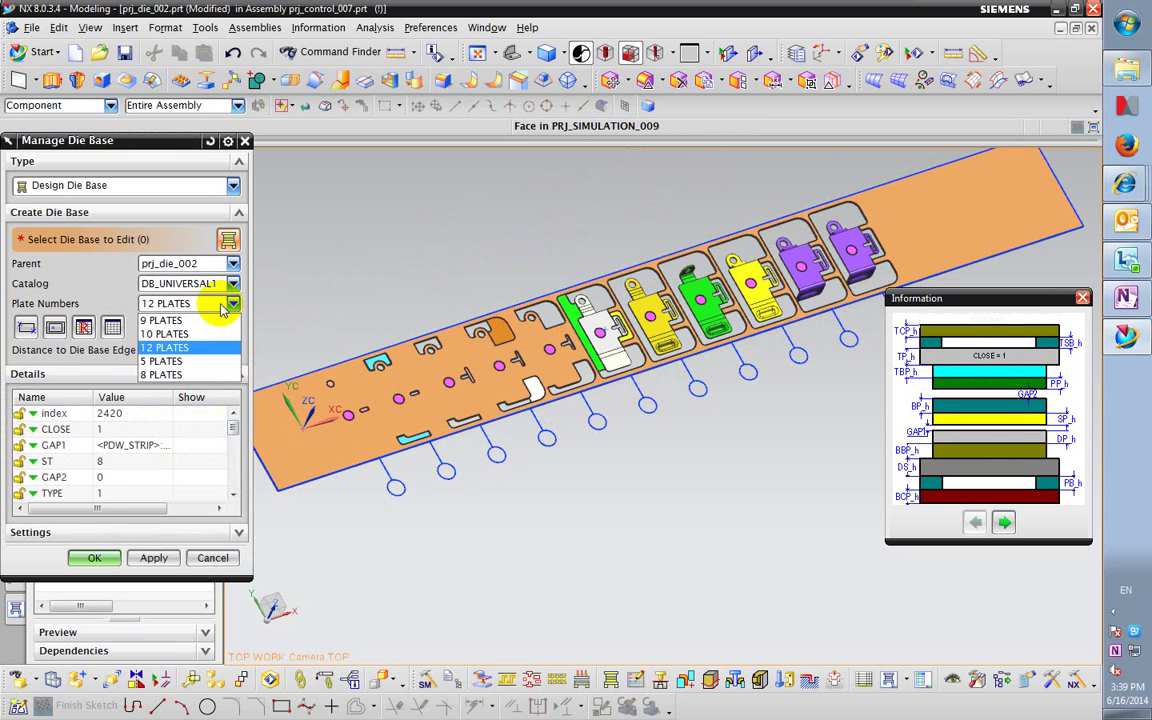
click(198, 361)
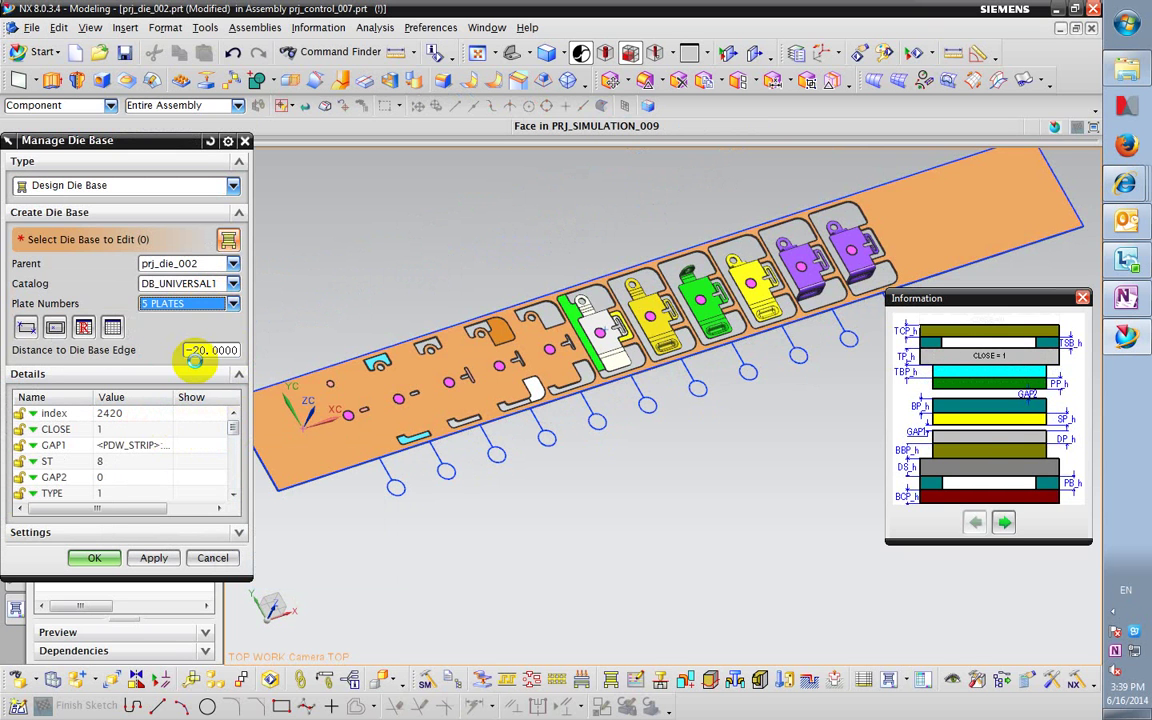
- Choose the 10 PLATES die base configuration and set the plate length PL to 1000
click(221, 310)
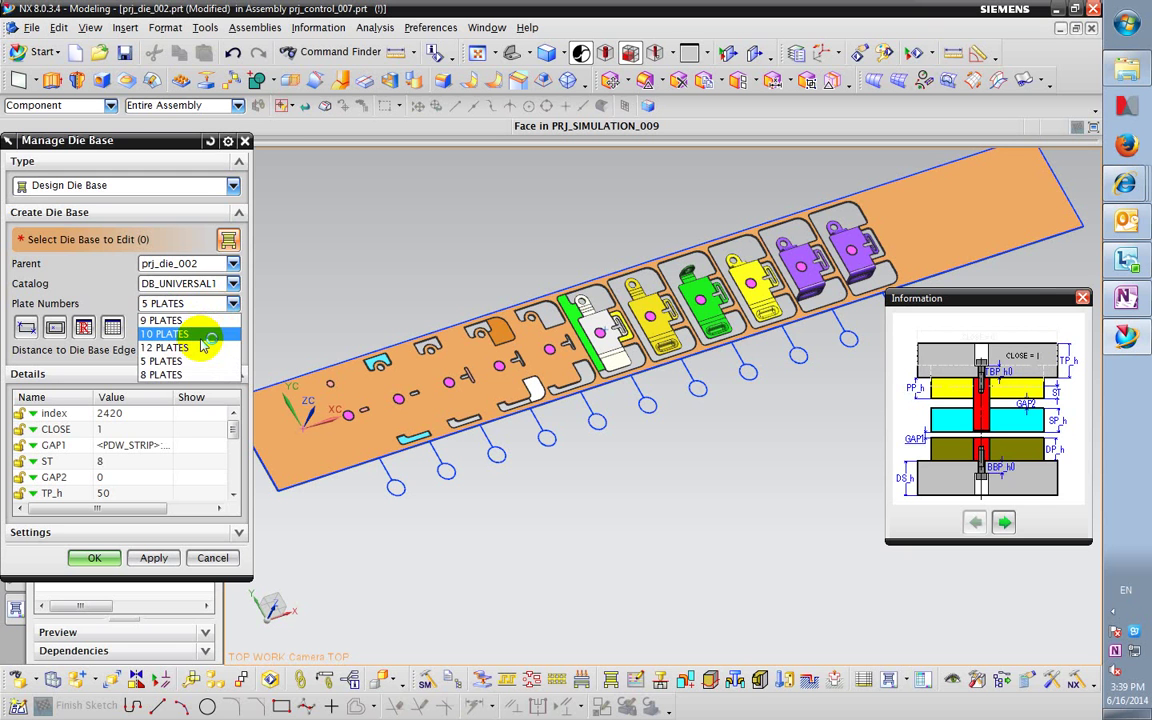
click(200, 336)
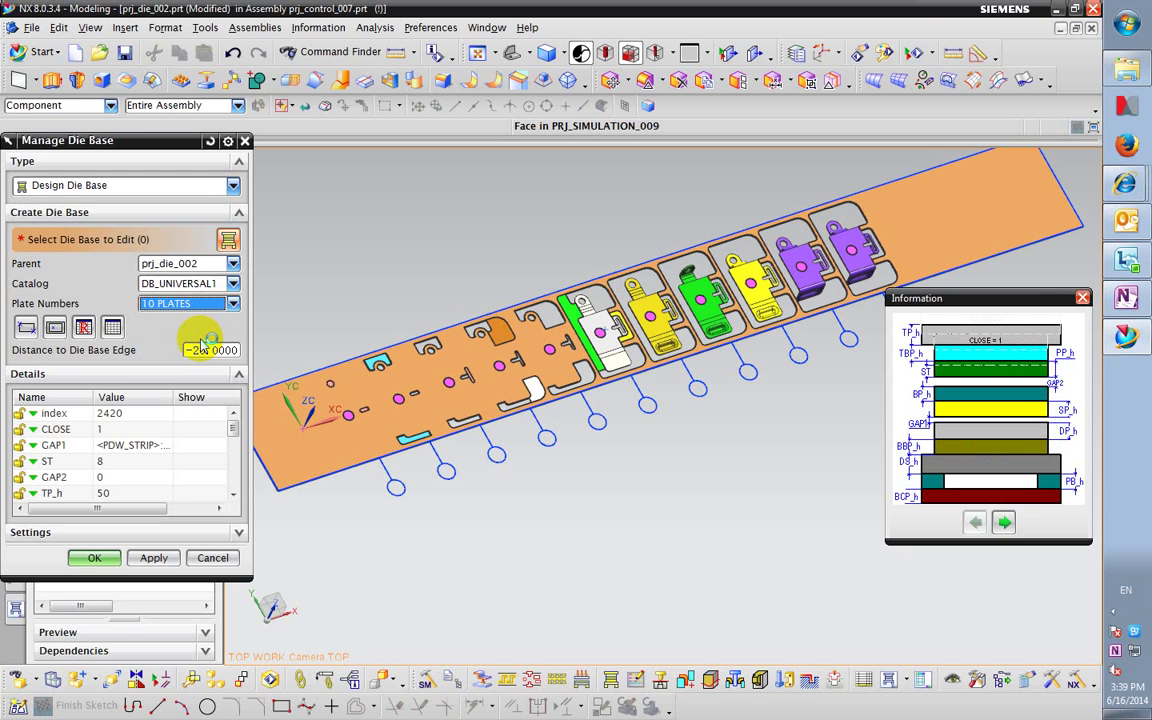
scroll(147, 470, down, 3)
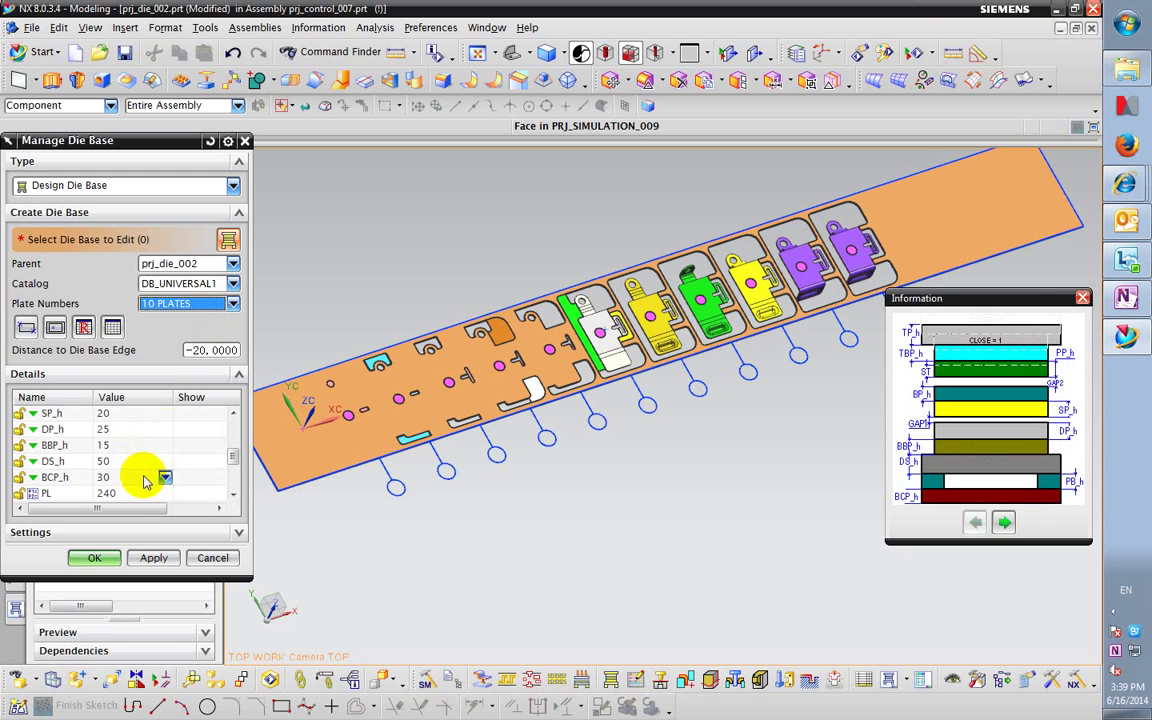
scroll(146, 490, down, 1)
click(152, 452)
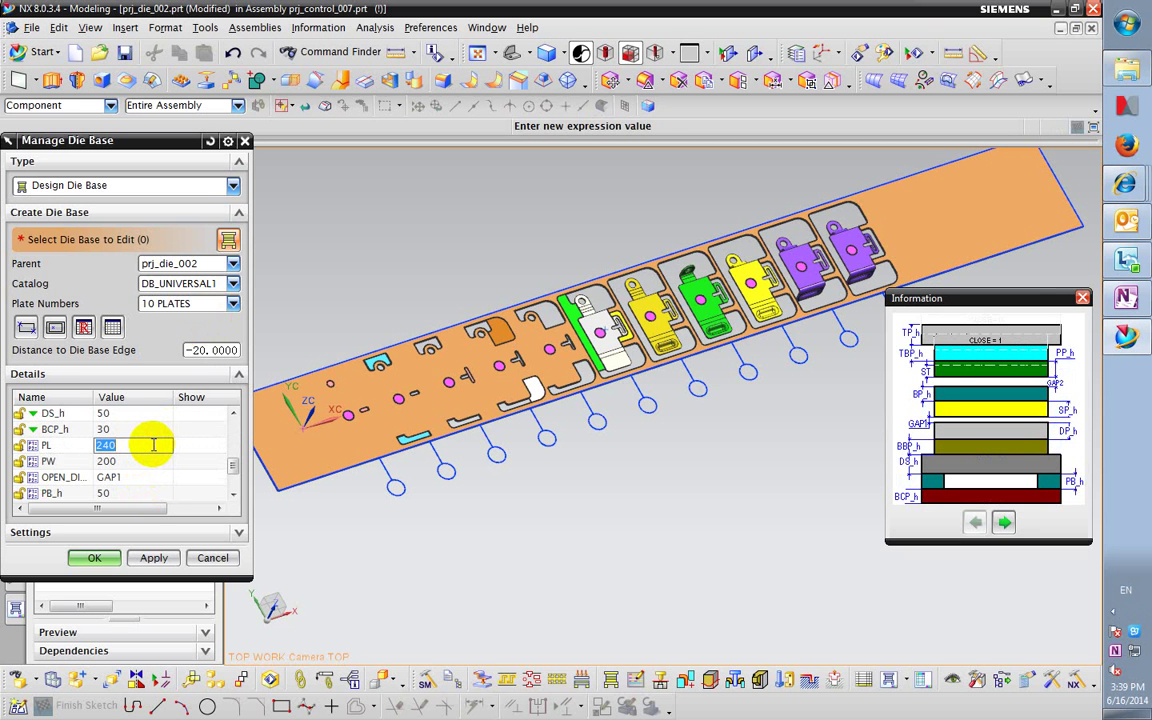
click(137, 467)
click(456, 378)
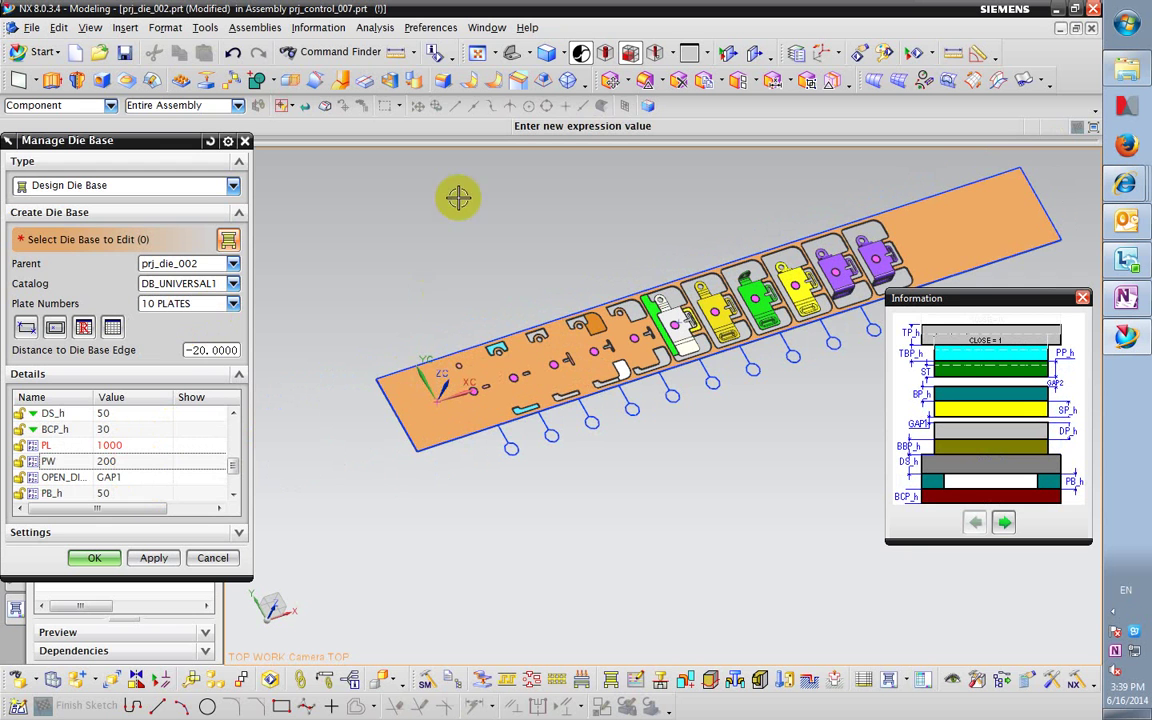
- Measure the strip's width between the two corners of its short edge and finish the measurement
click(376, 27)
click(411, 45)
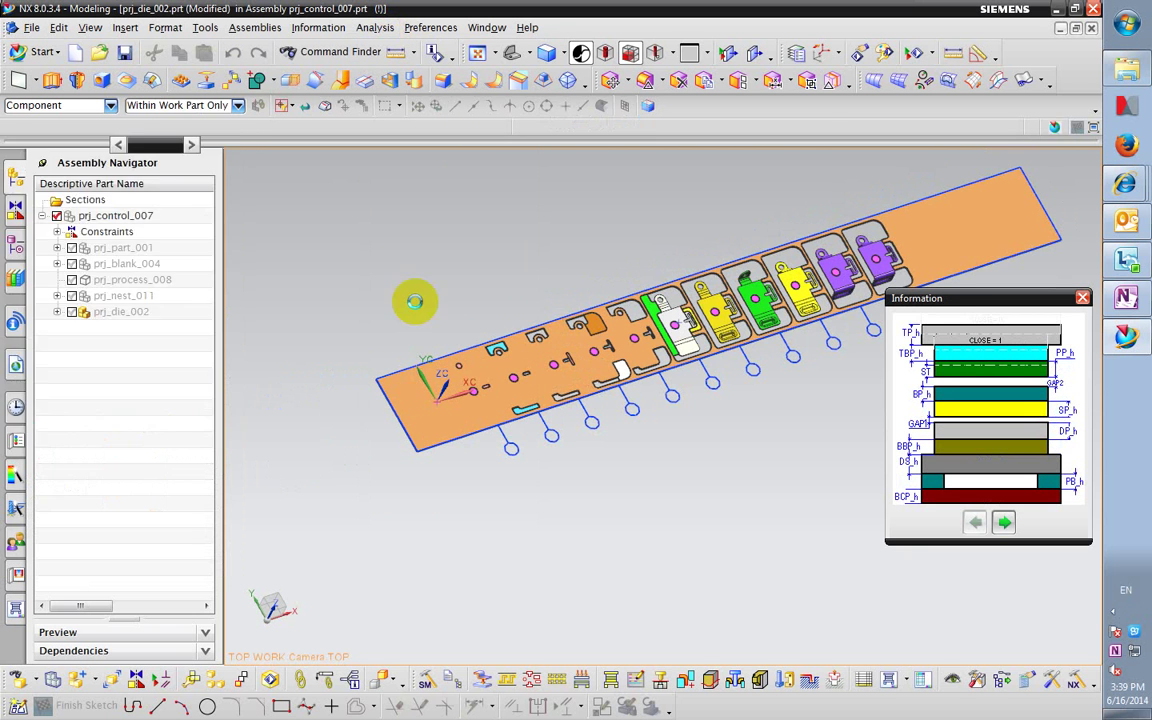
scroll(373, 380, up, 2)
click(437, 446)
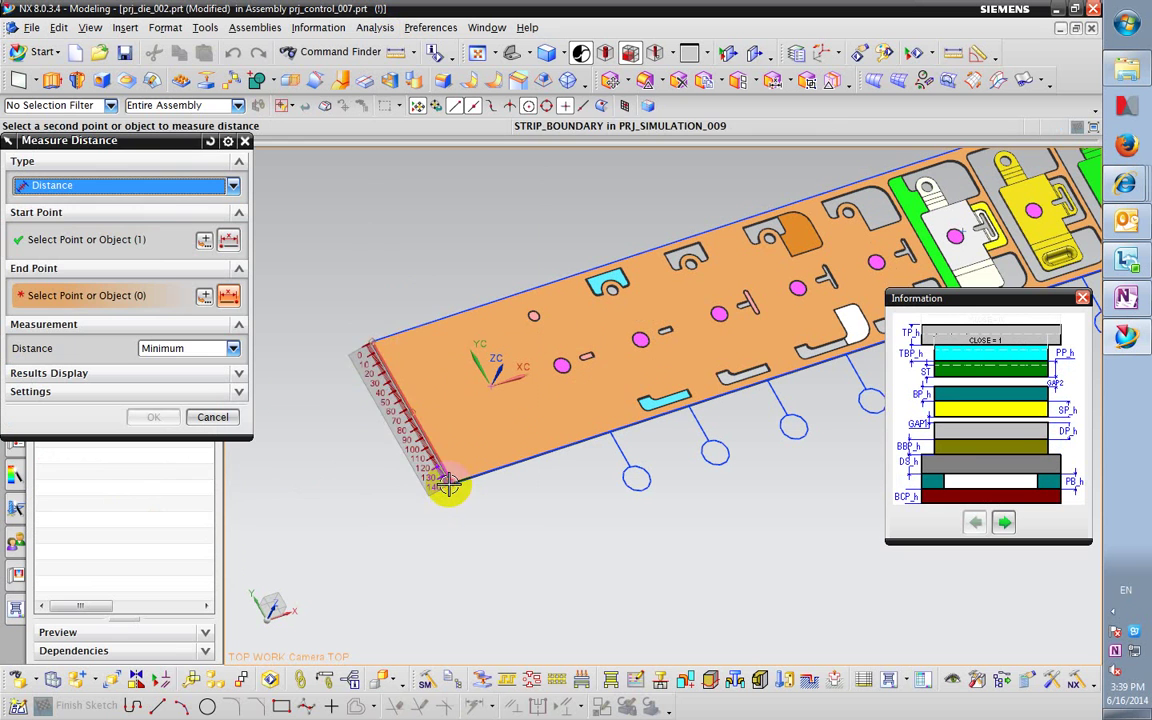
click(447, 486)
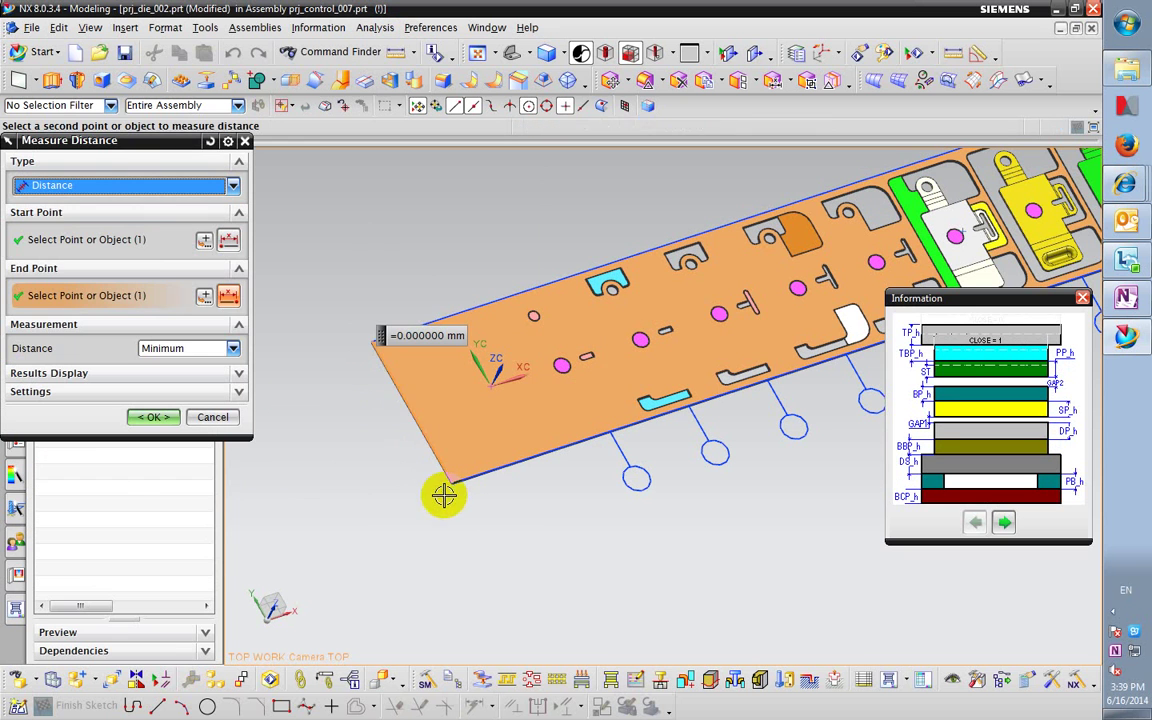
click(100, 290)
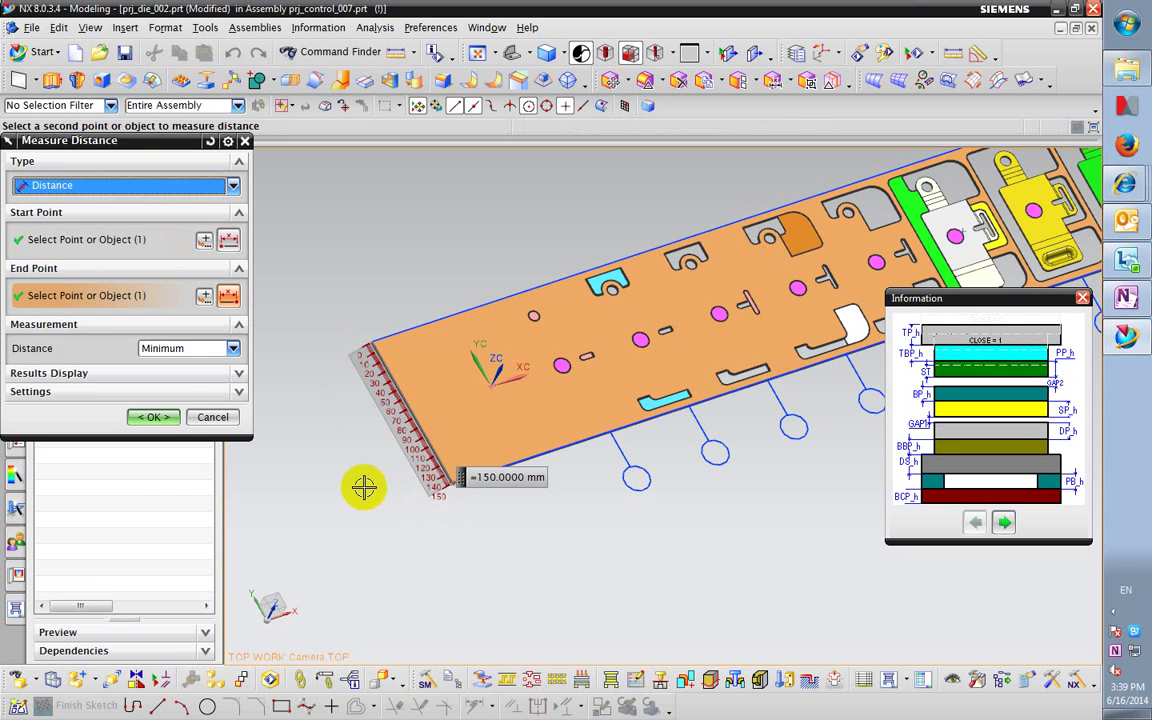
click(153, 417)
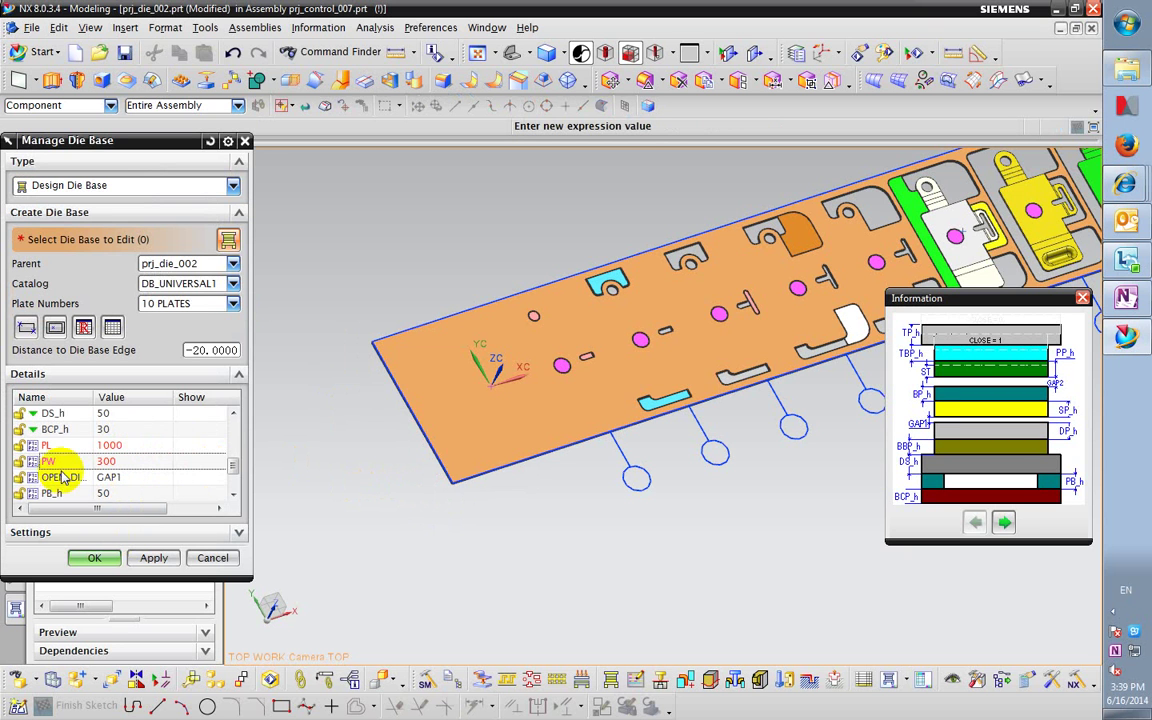
- Set the plate width PW to 300, generate the die base and dismiss the update report
click(95, 553)
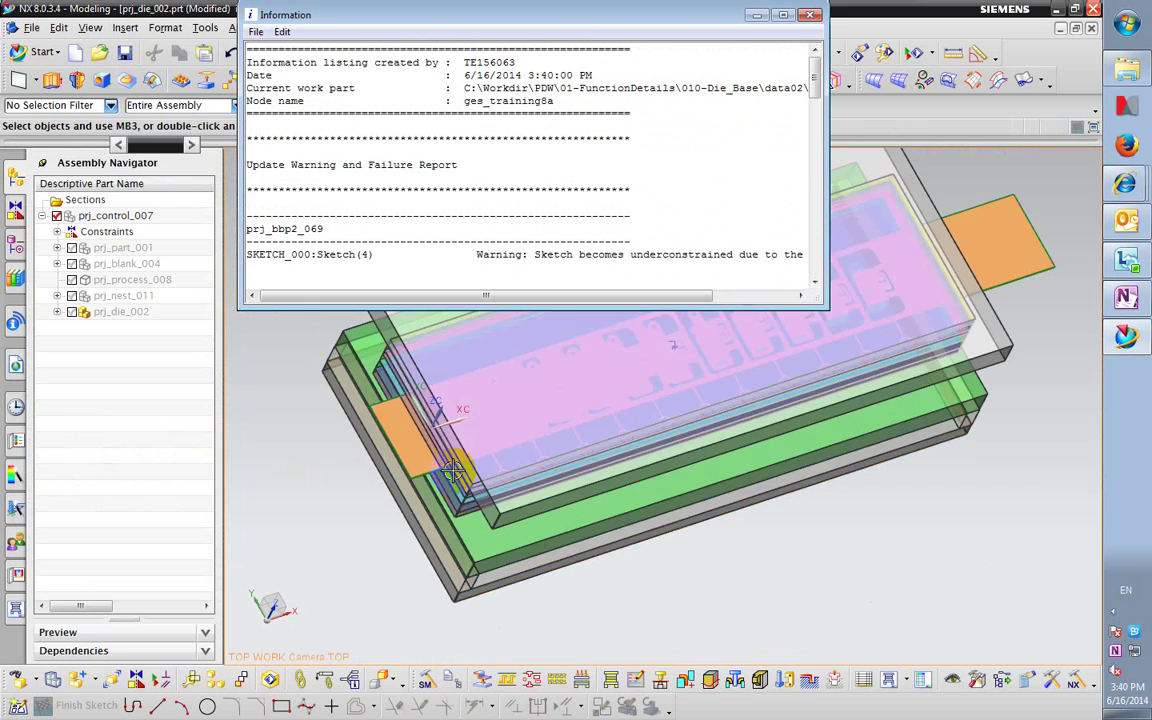
middle_drag(368, 473, 466, 486)
click(811, 15)
- Examine the generated die base plates from the side and highlight the parallel block beneath the die shoe
key(ctrl+f)
middle_drag(728, 355, 753, 291)
scroll(720, 337, up, 5)
mouse_move(720, 337)
middle_down()
mouse_move(686, 321)
mouse_move(684, 342)
mouse_move(710, 350)
middle_up()
scroll(688, 345, down, 4)
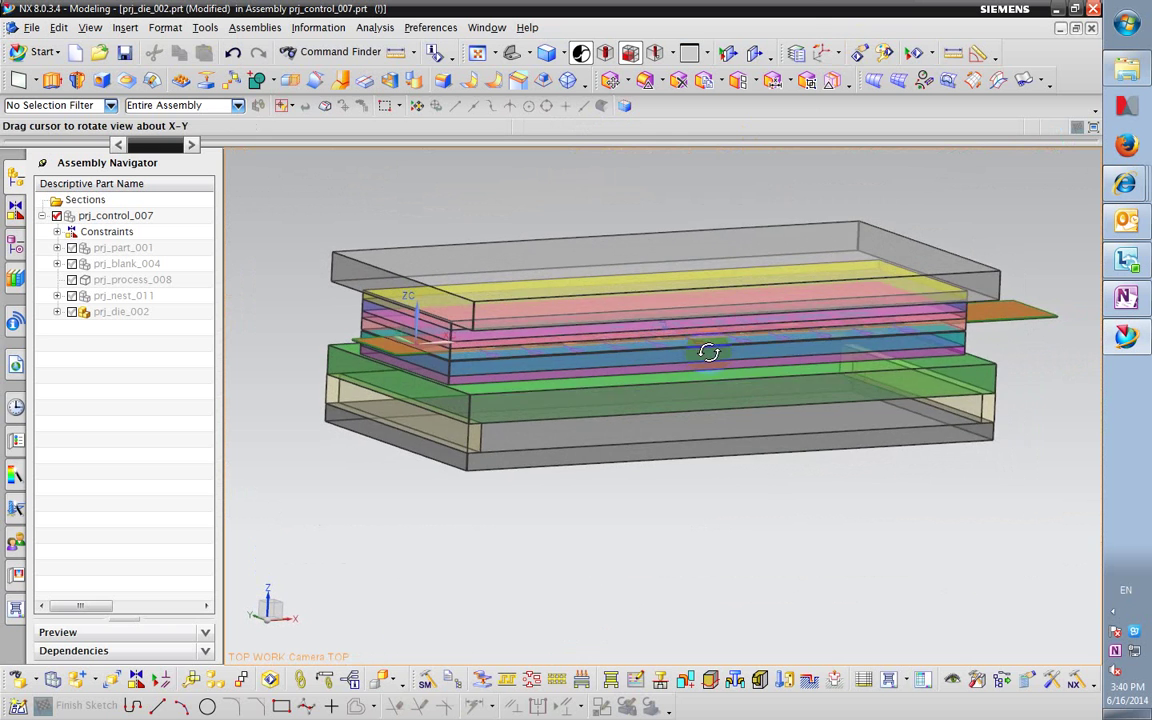
scroll(641, 348, up, 2)
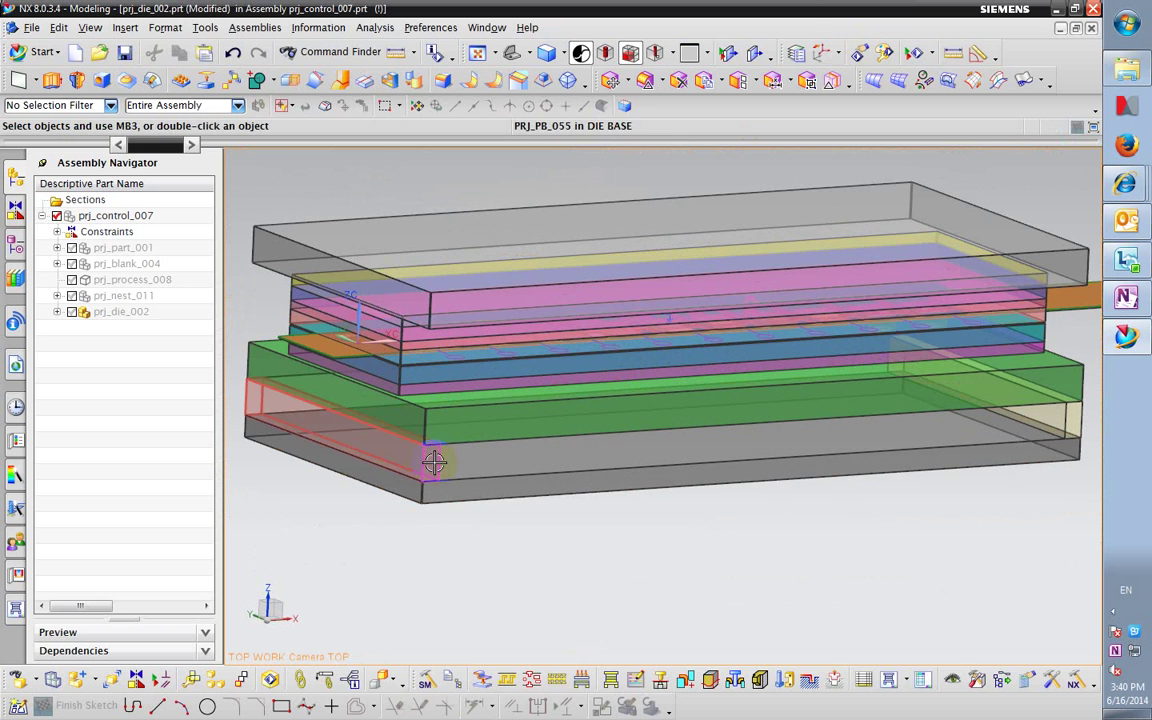
click(312, 442)
scroll(345, 433, down, 2)
mouse_move(714, 478)
middle_down()
mouse_move(692, 476)
mouse_move(700, 481)
middle_up()
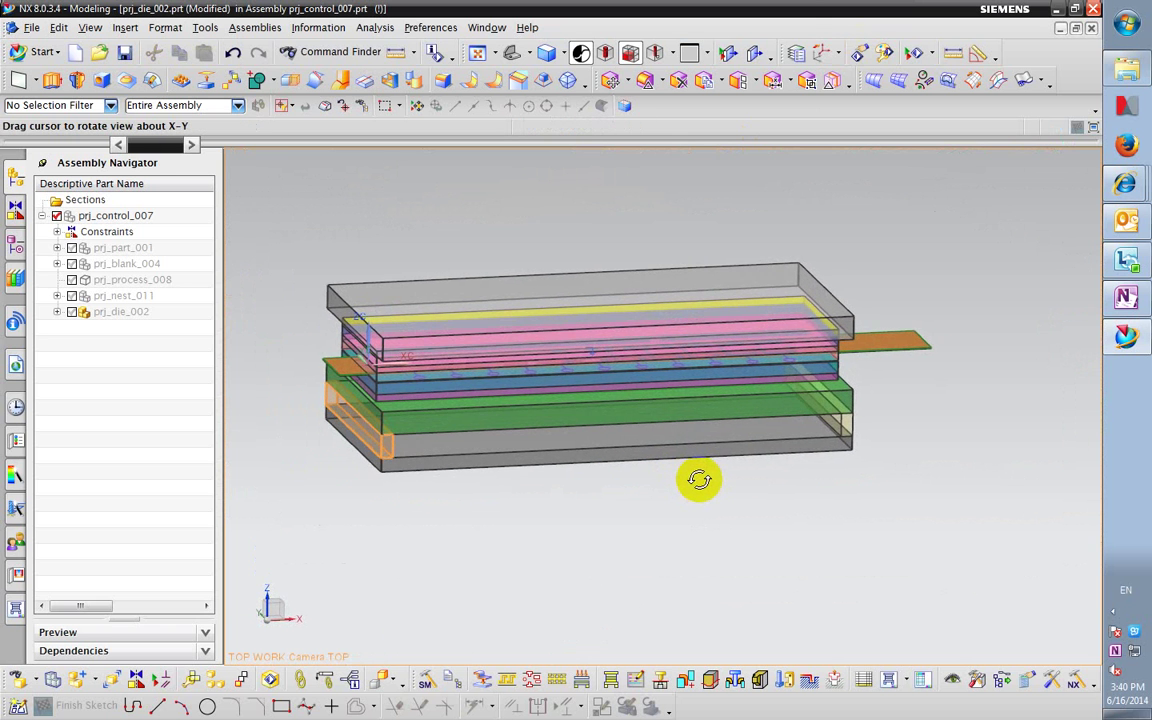
click(58, 28)
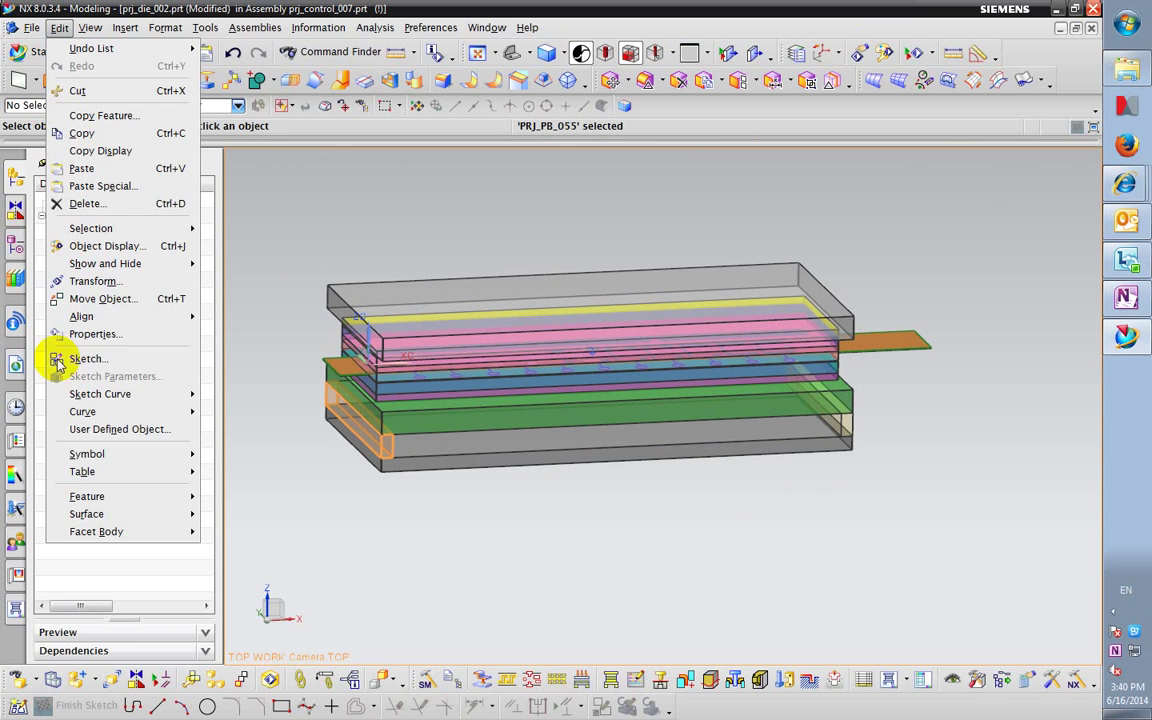
click(134, 299)
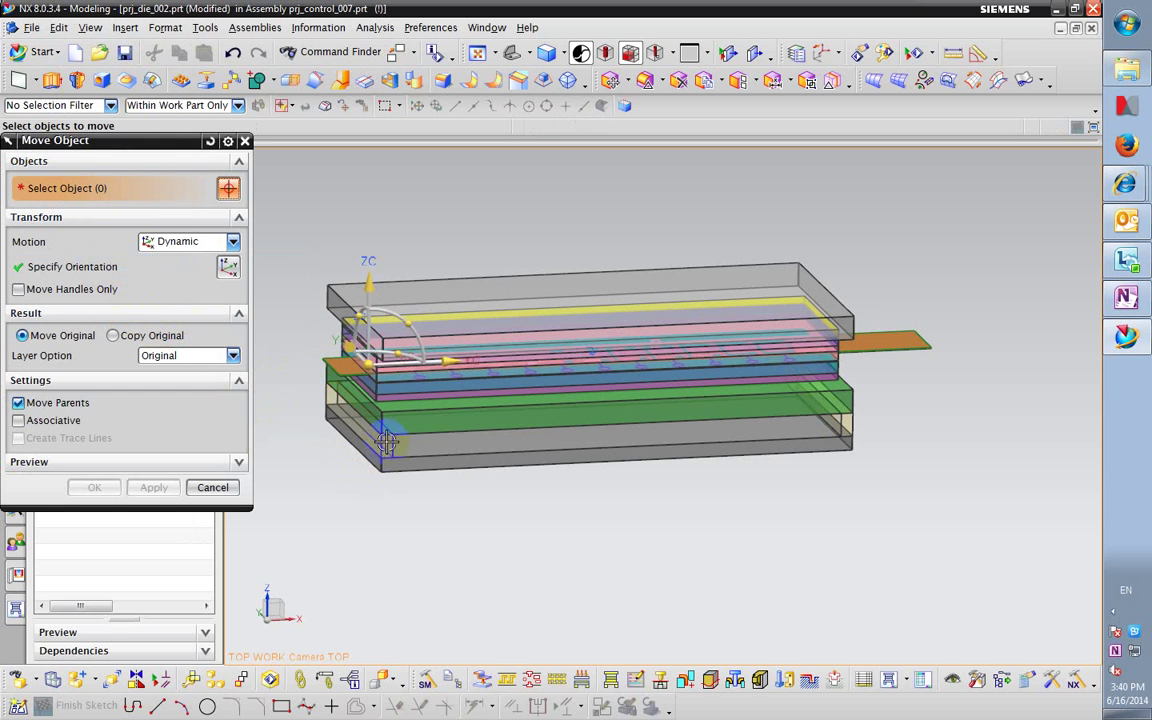
click(160, 122)
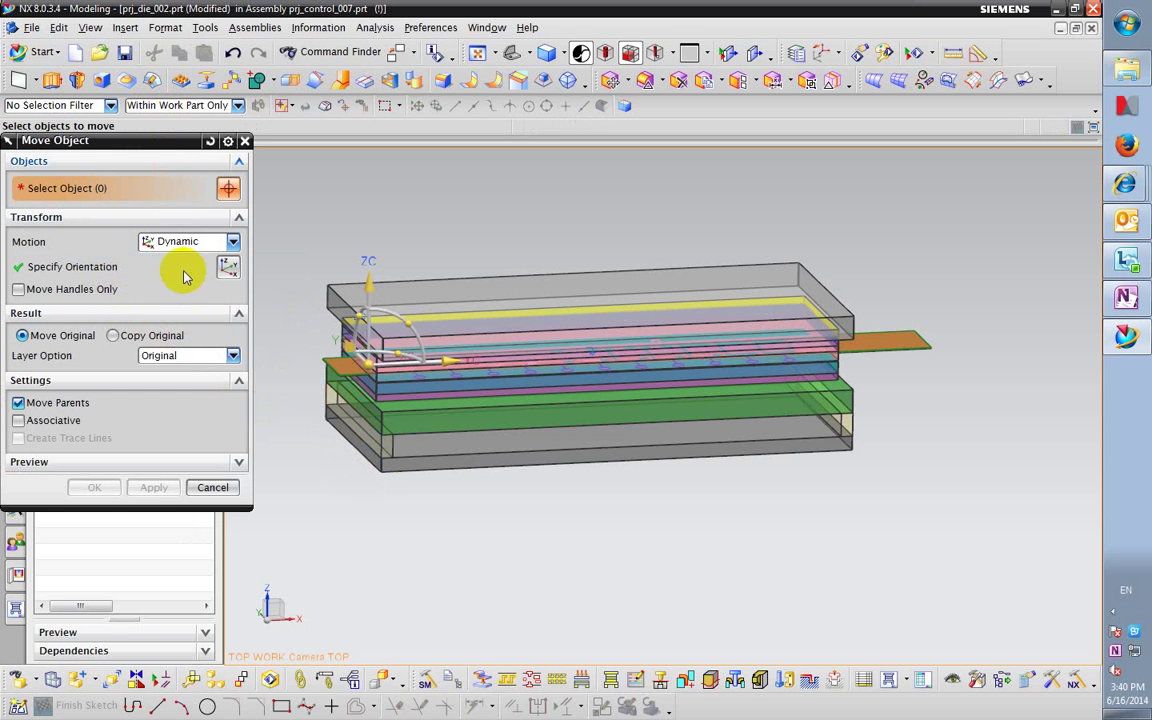
click(213, 487)
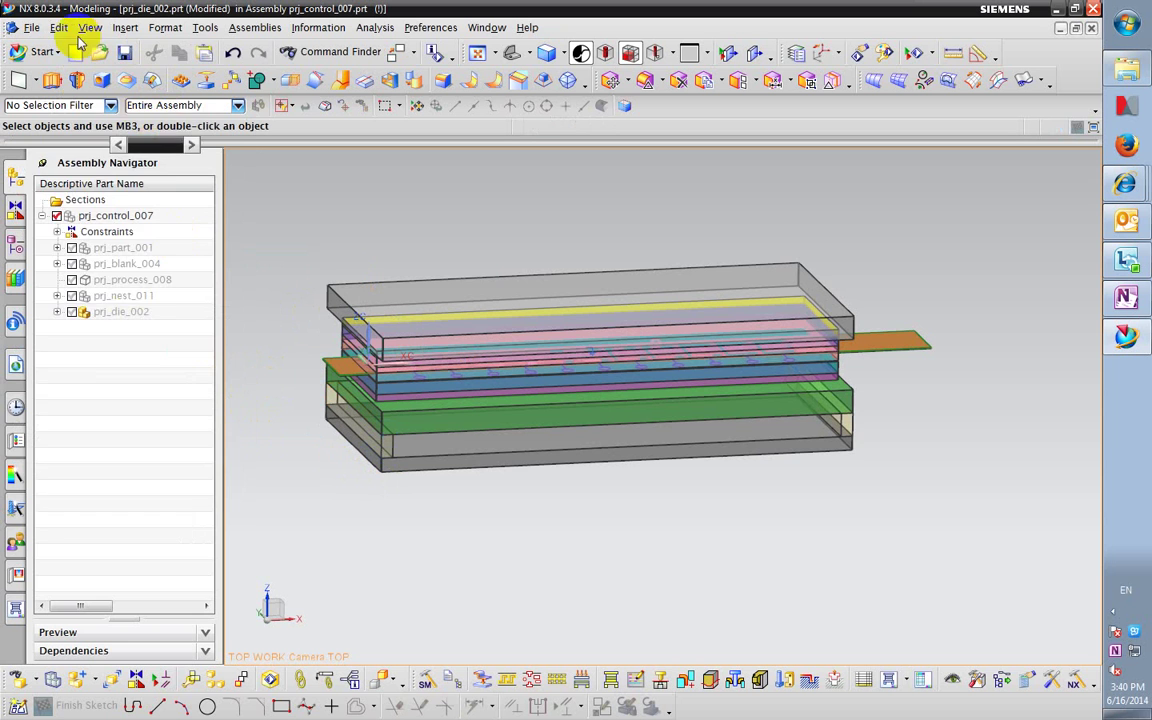
click(59, 27)
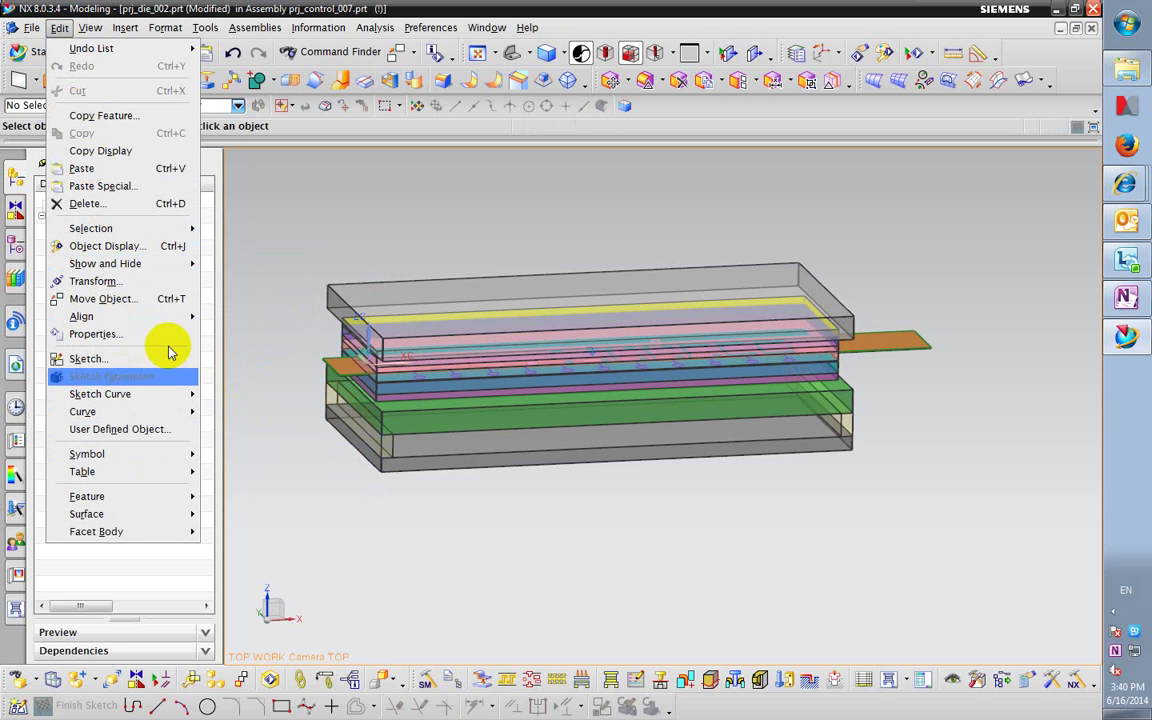
click(166, 298)
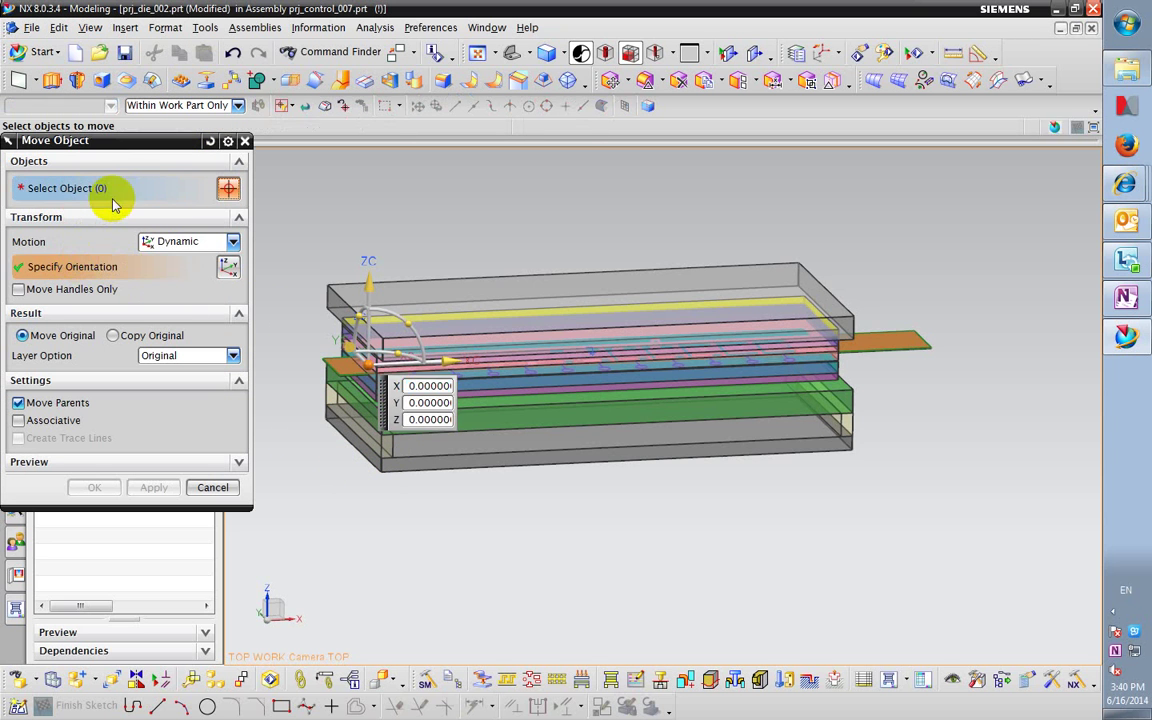
click(208, 467)
click(222, 521)
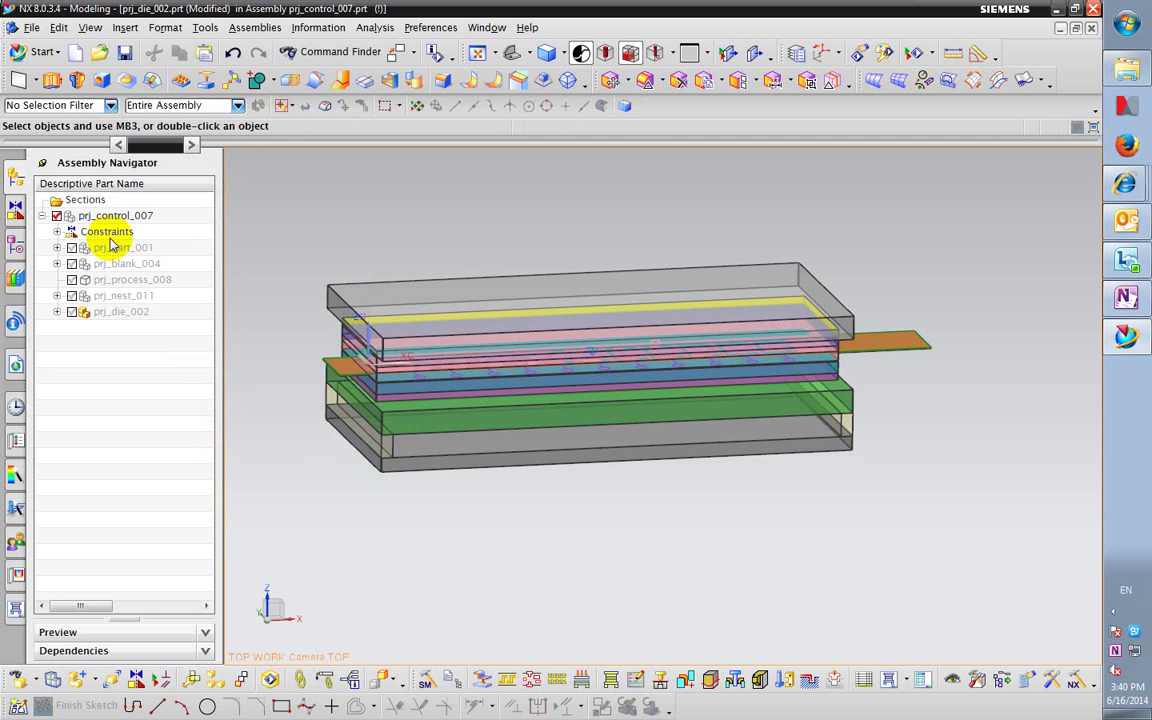
- Make the top-level assembly prj_control_007 the work part
double_click(117, 216)
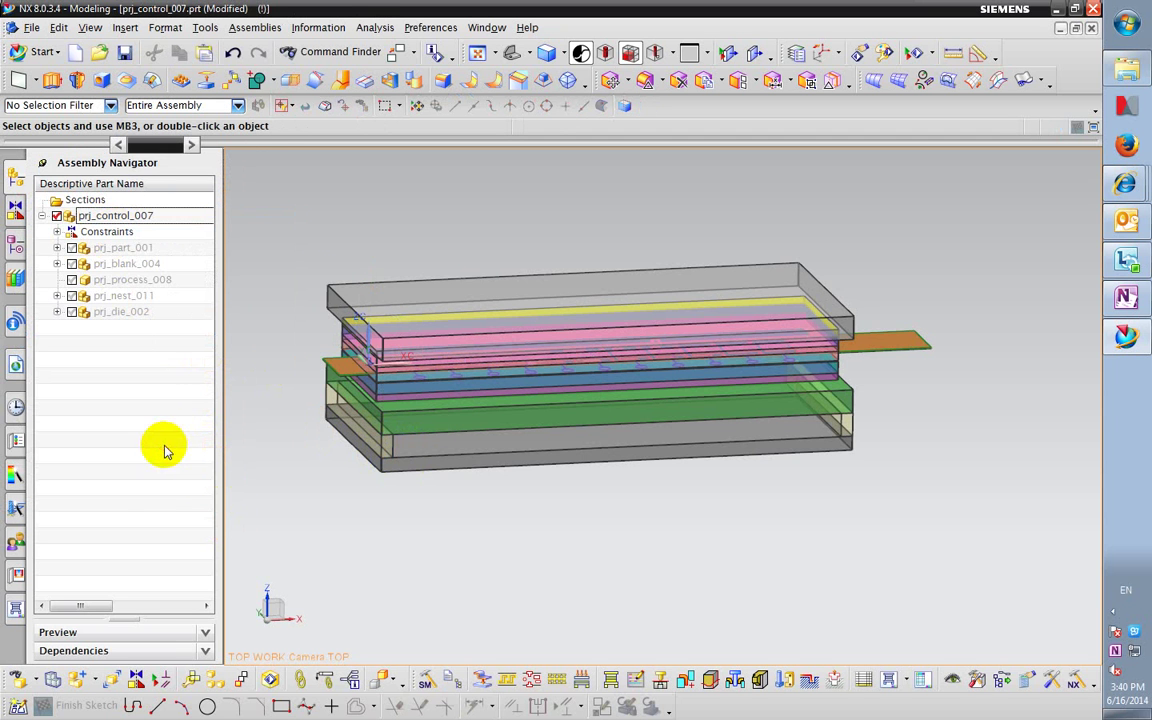
click(59, 27)
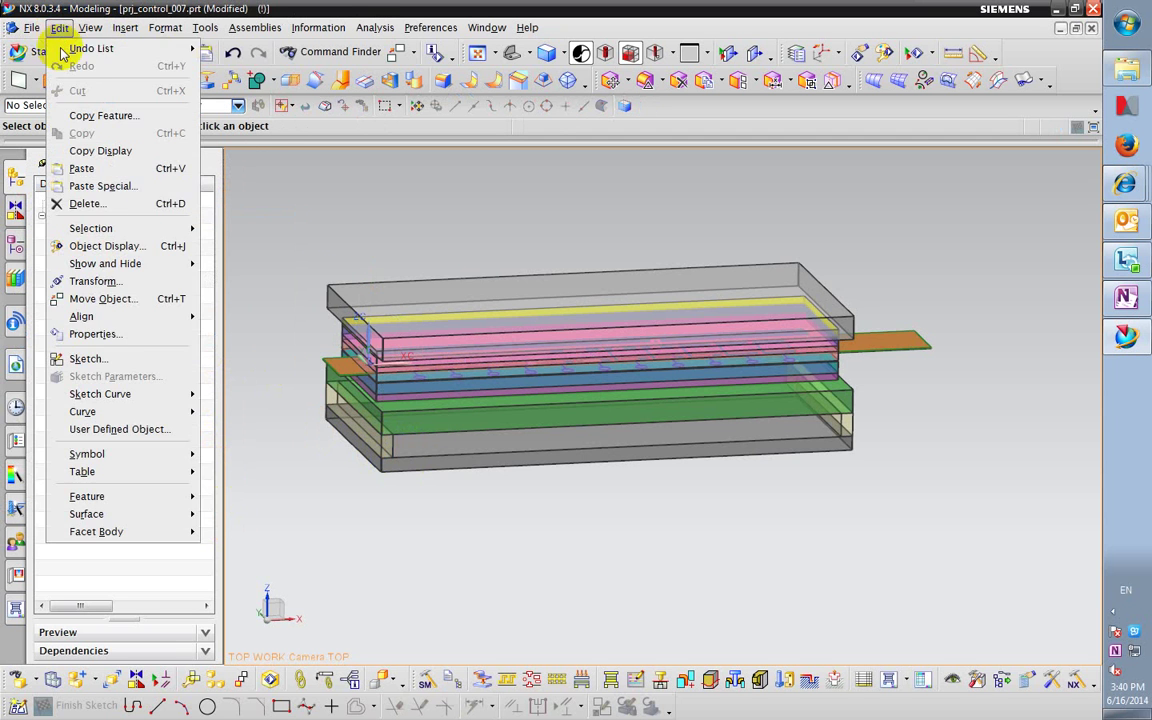
click(148, 300)
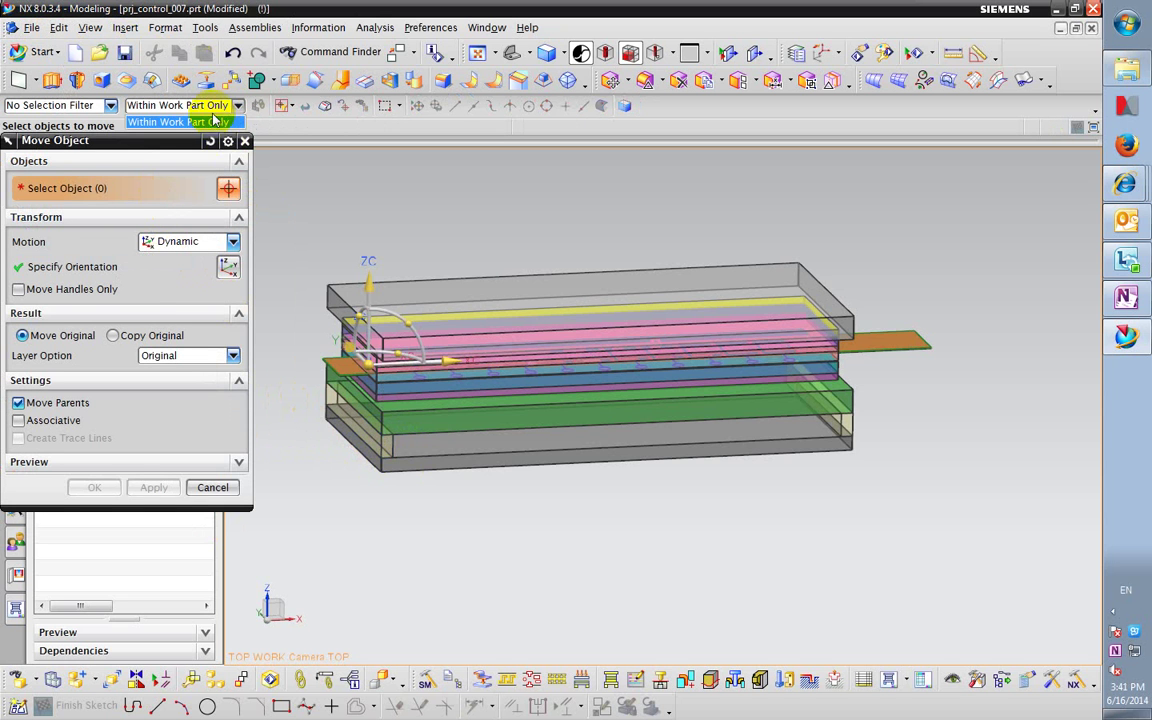
click(72, 106)
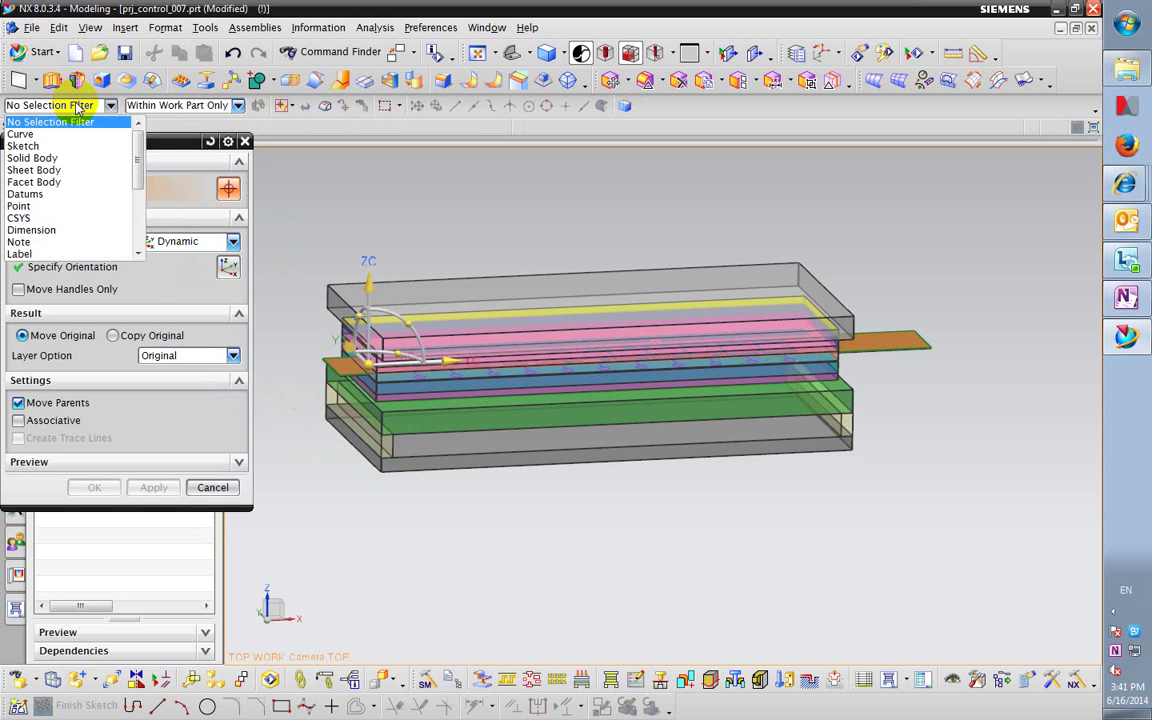
click(206, 107)
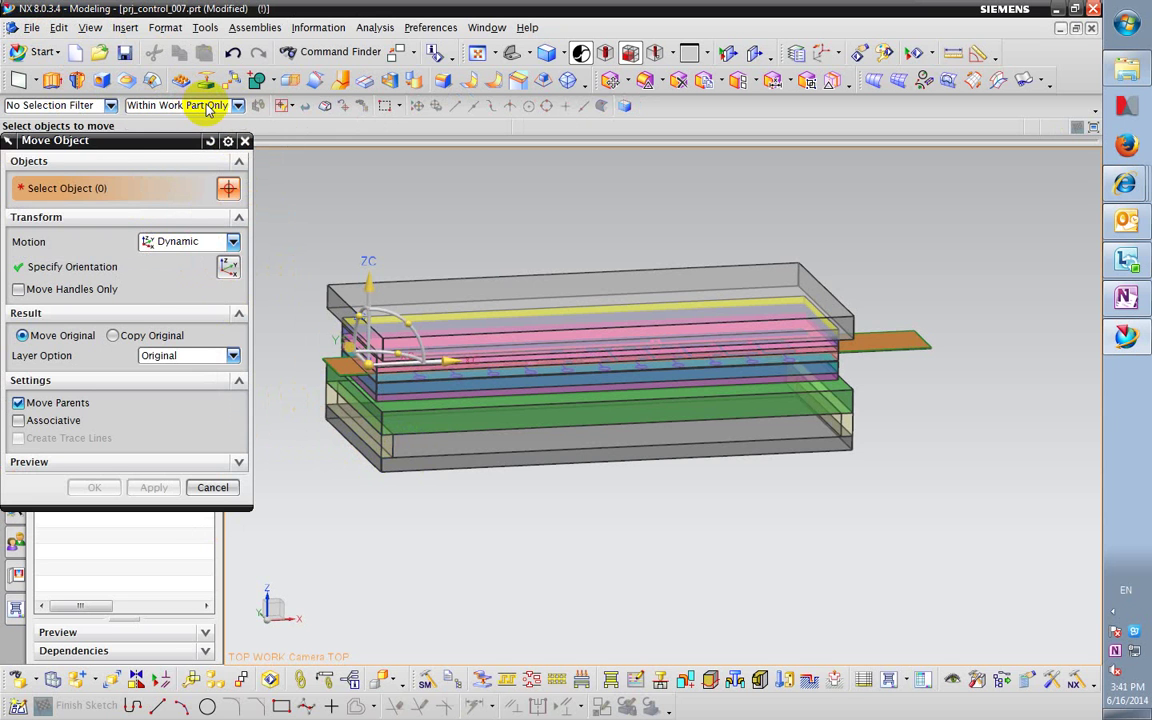
click(212, 488)
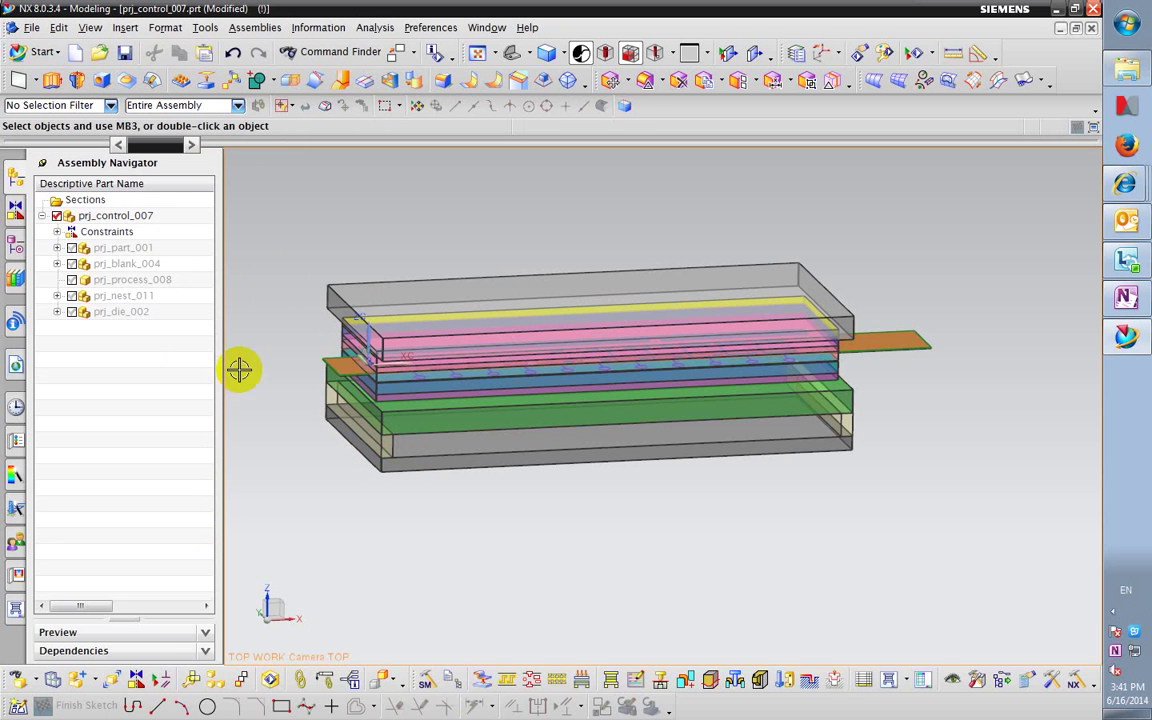
click(388, 446)
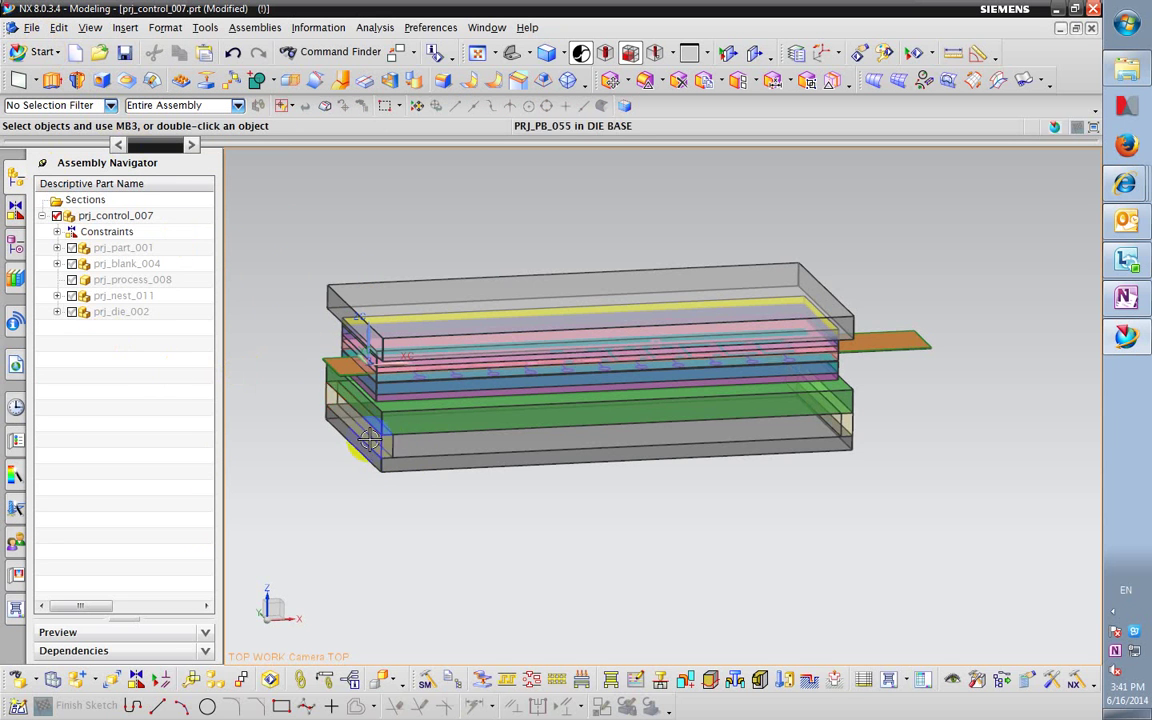
click(59, 27)
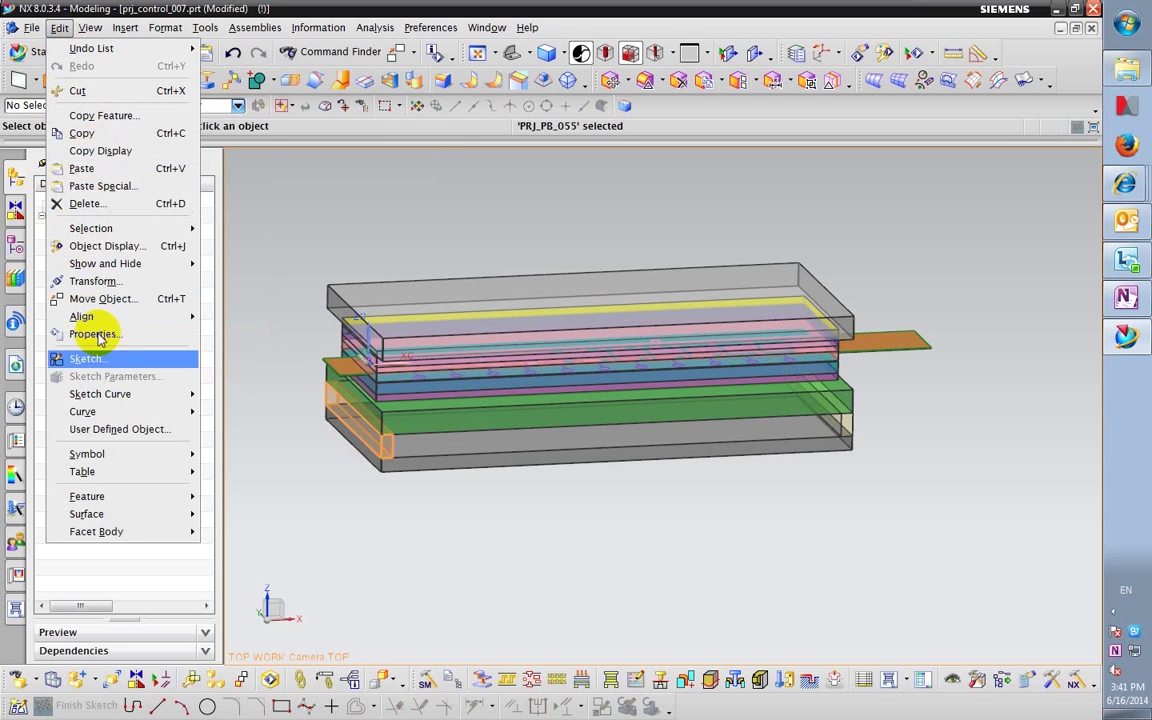
click(106, 283)
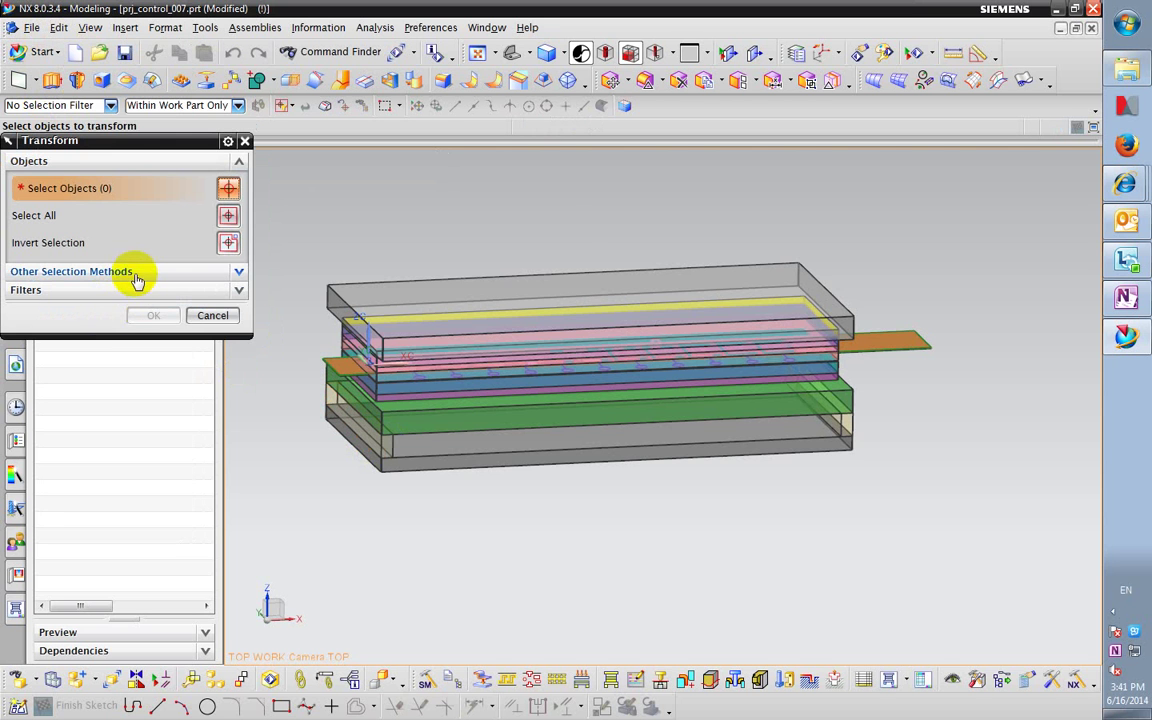
click(137, 275)
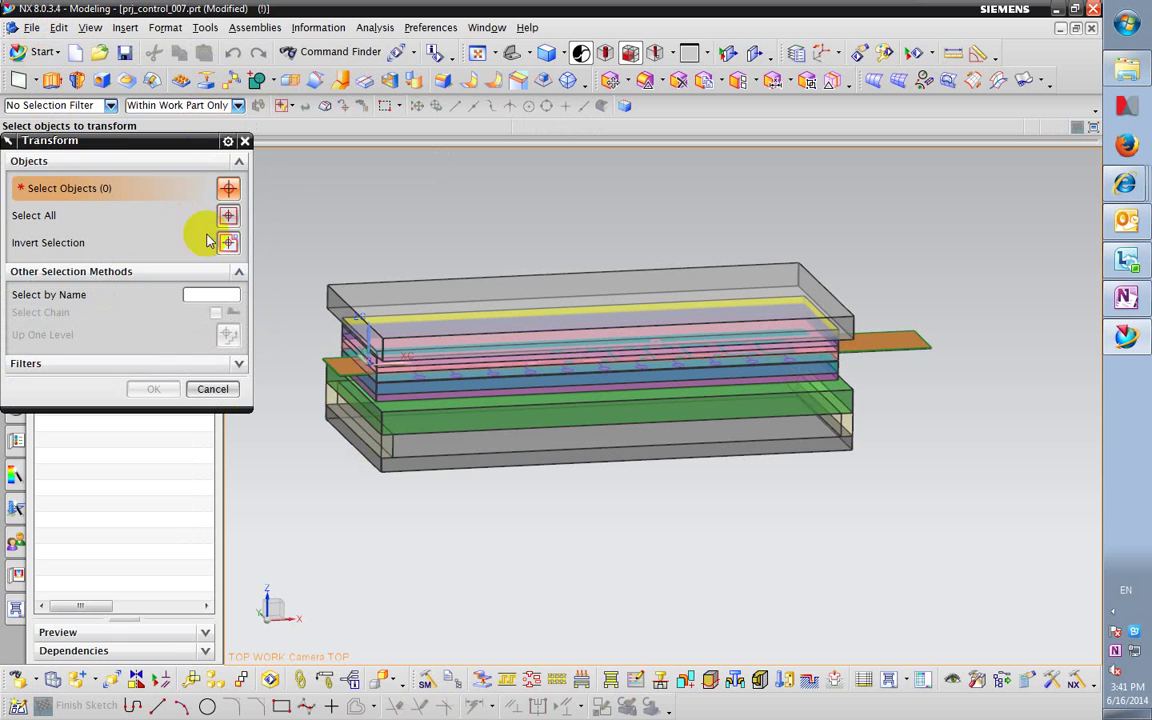
click(219, 390)
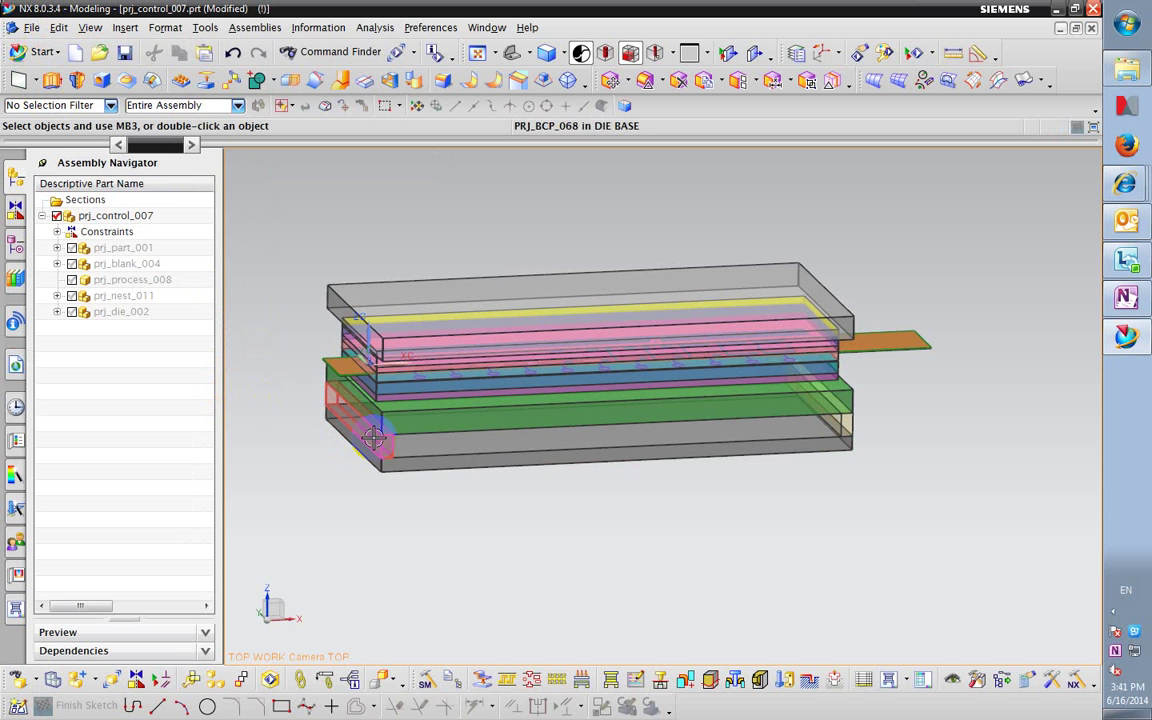
- Select the end parallel block beneath the die shoe and reveal it under prj_die_002 and prj_db_054 in the assembly tree
click(333, 432)
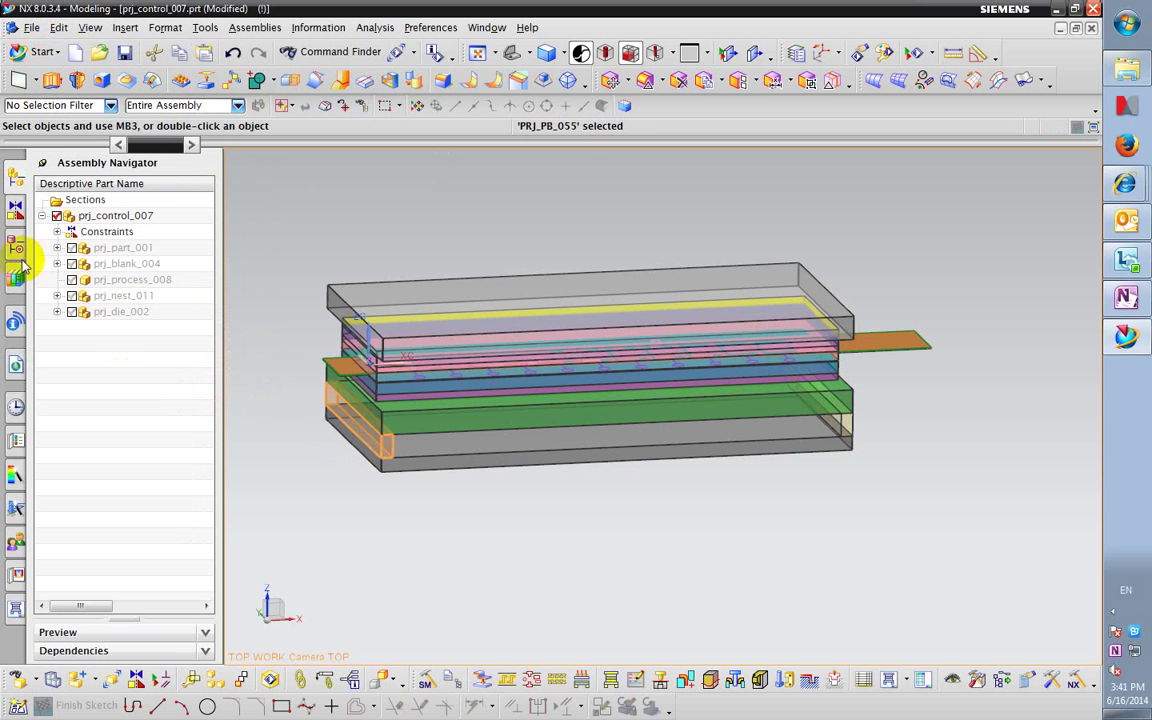
click(57, 312)
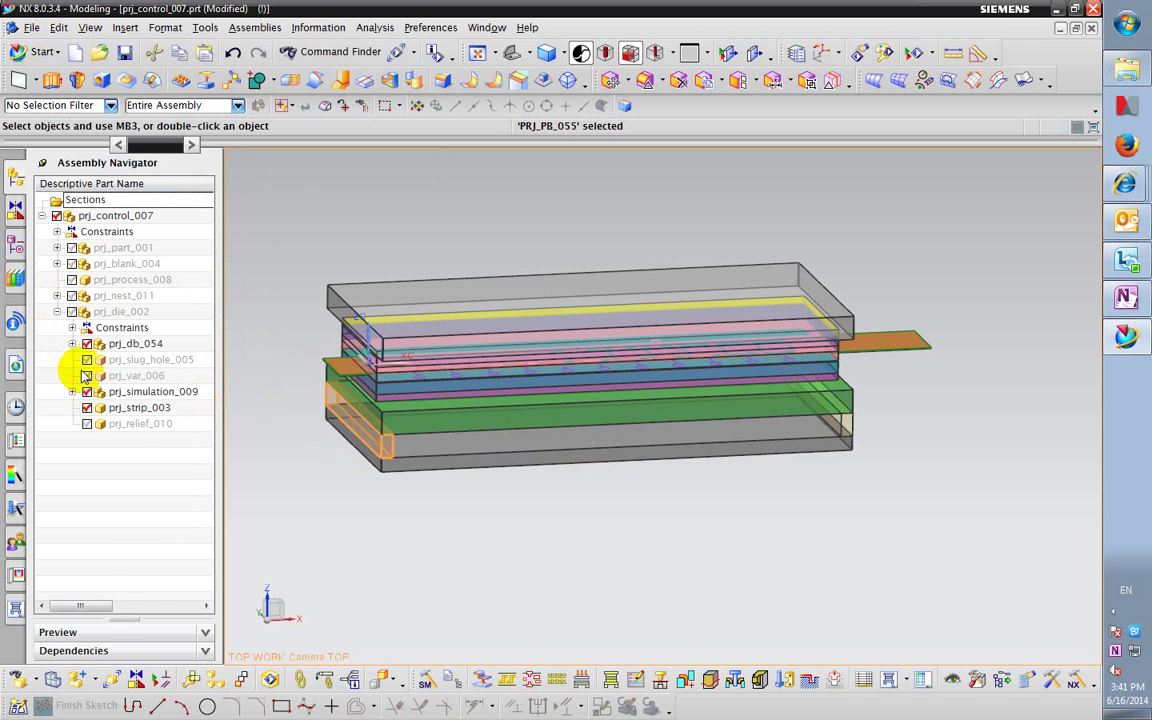
click(72, 344)
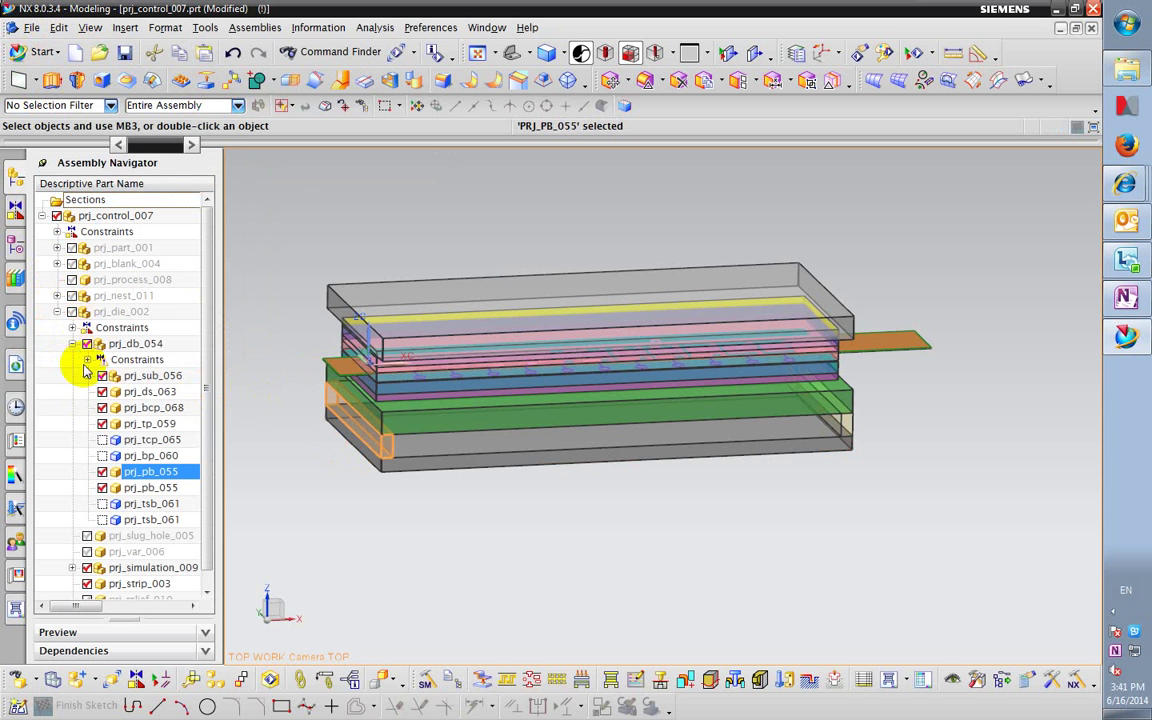
- Use Move Component in Copy mode to place a copy of the parallel block prj_pb_055 at 250 along the XC axis
right_click(147, 480)
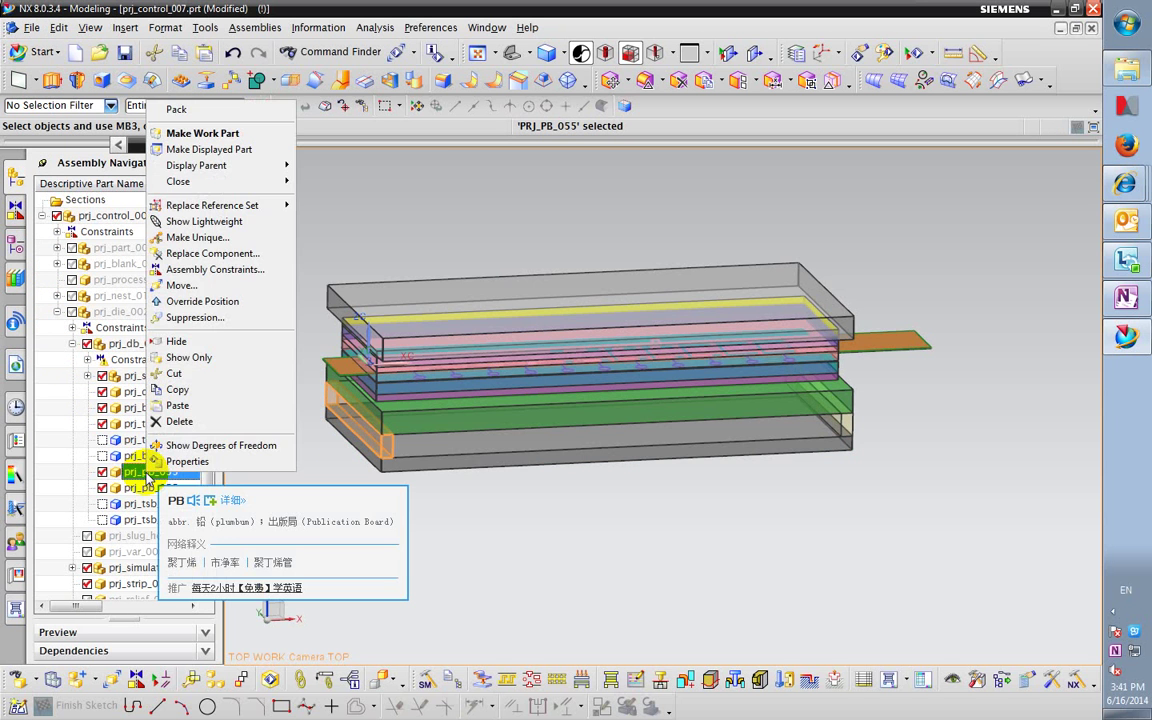
mouse_move(228, 206)
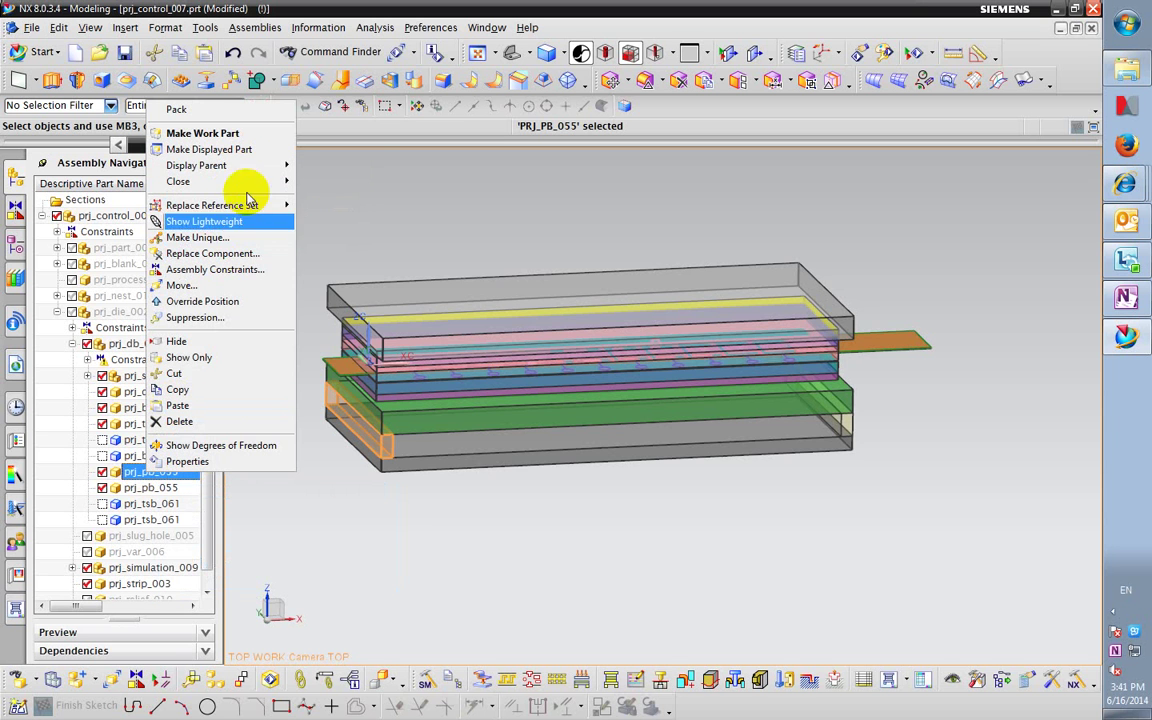
click(224, 285)
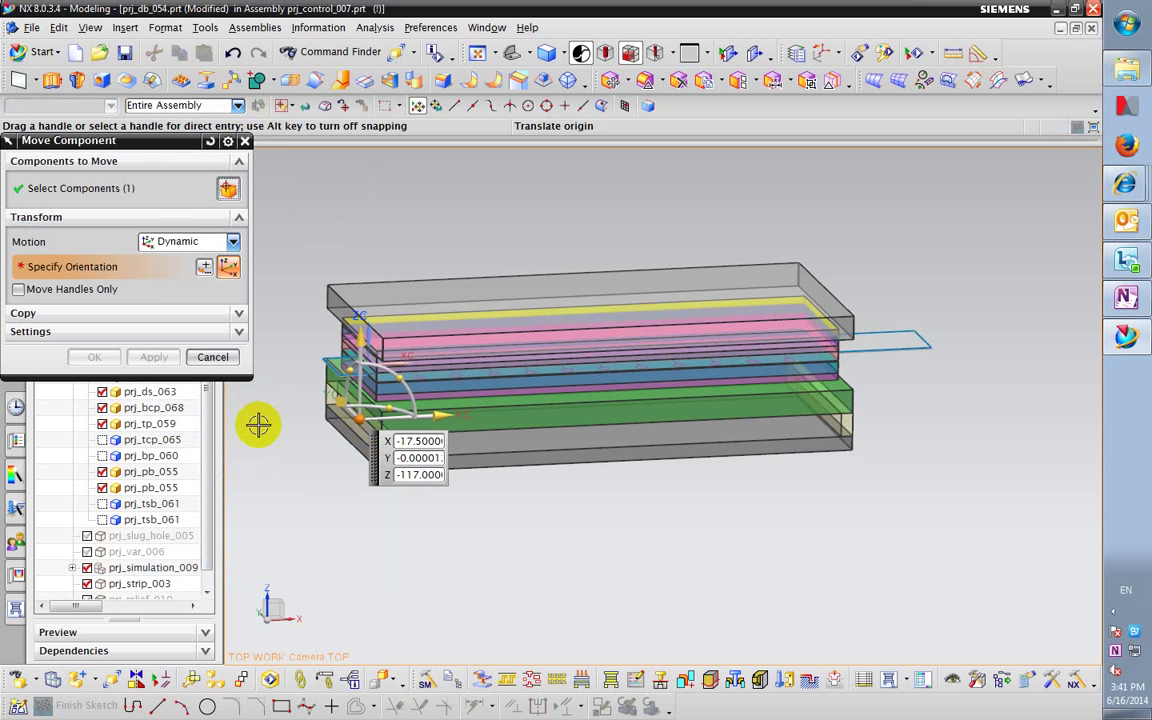
click(160, 318)
click(226, 337)
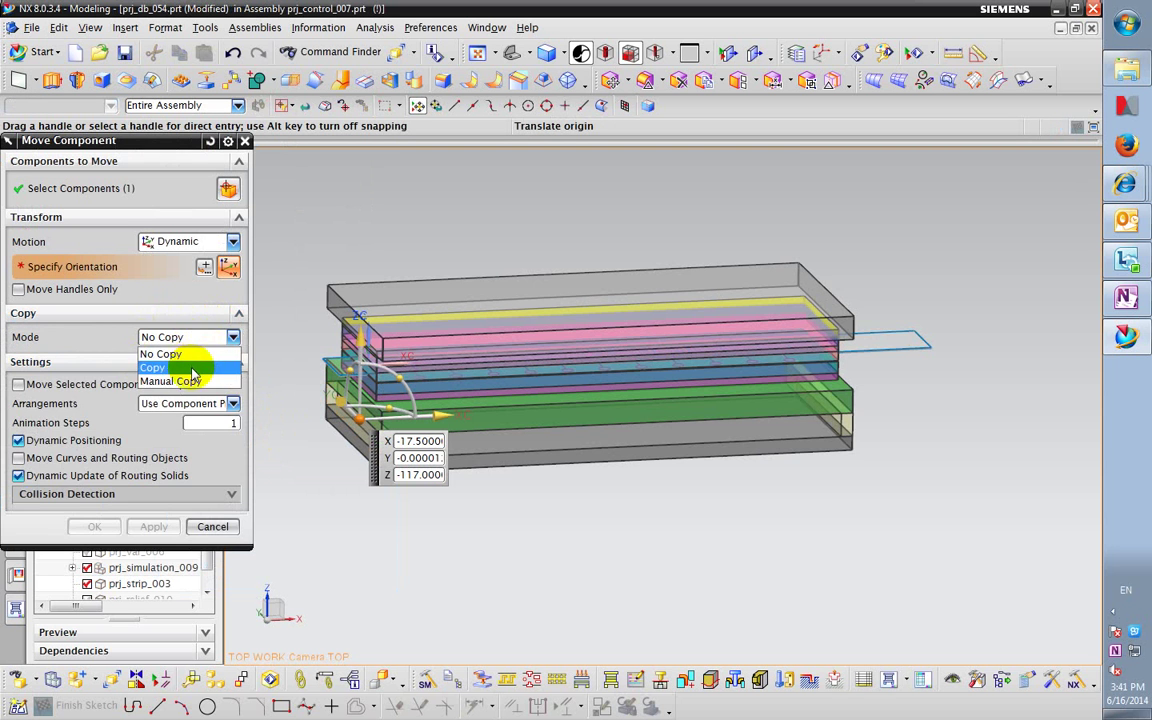
click(160, 367)
click(441, 411)
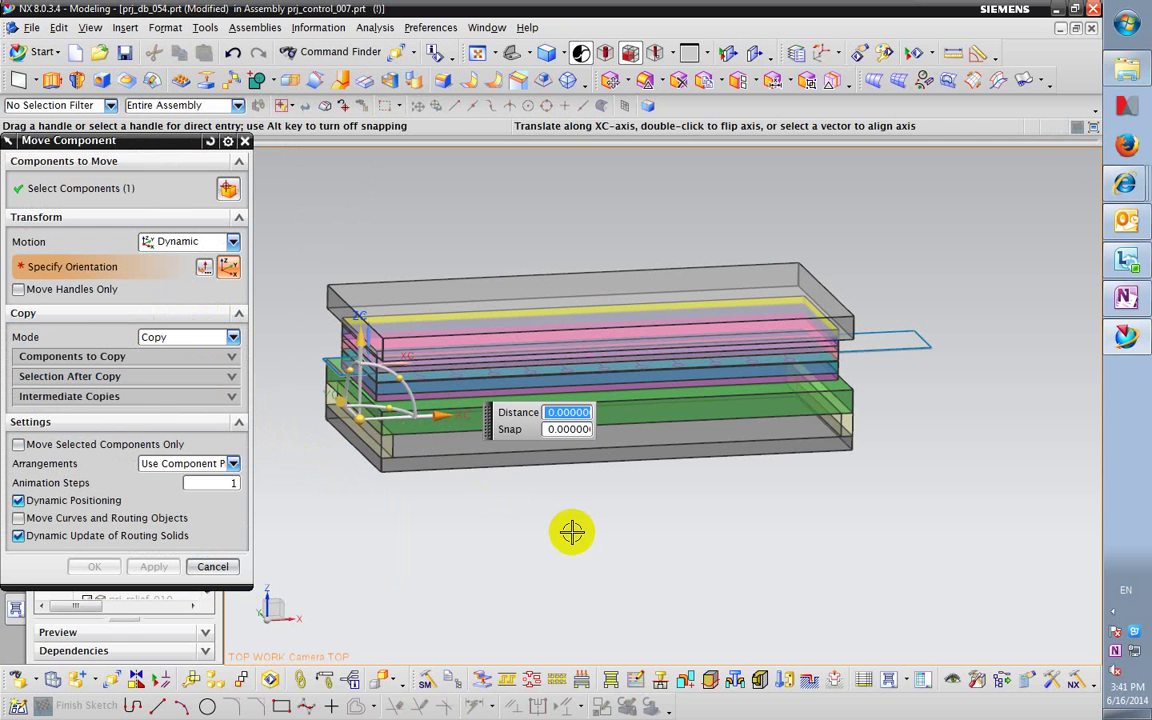
key(Return)
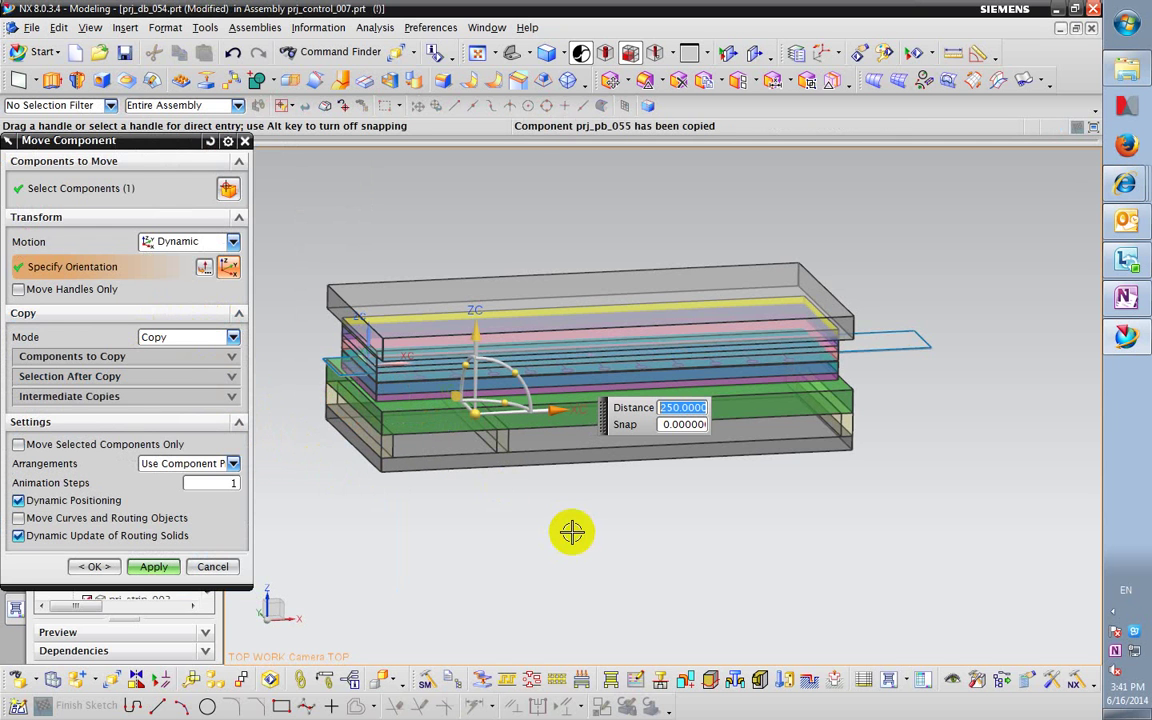
mouse_move(207, 574)
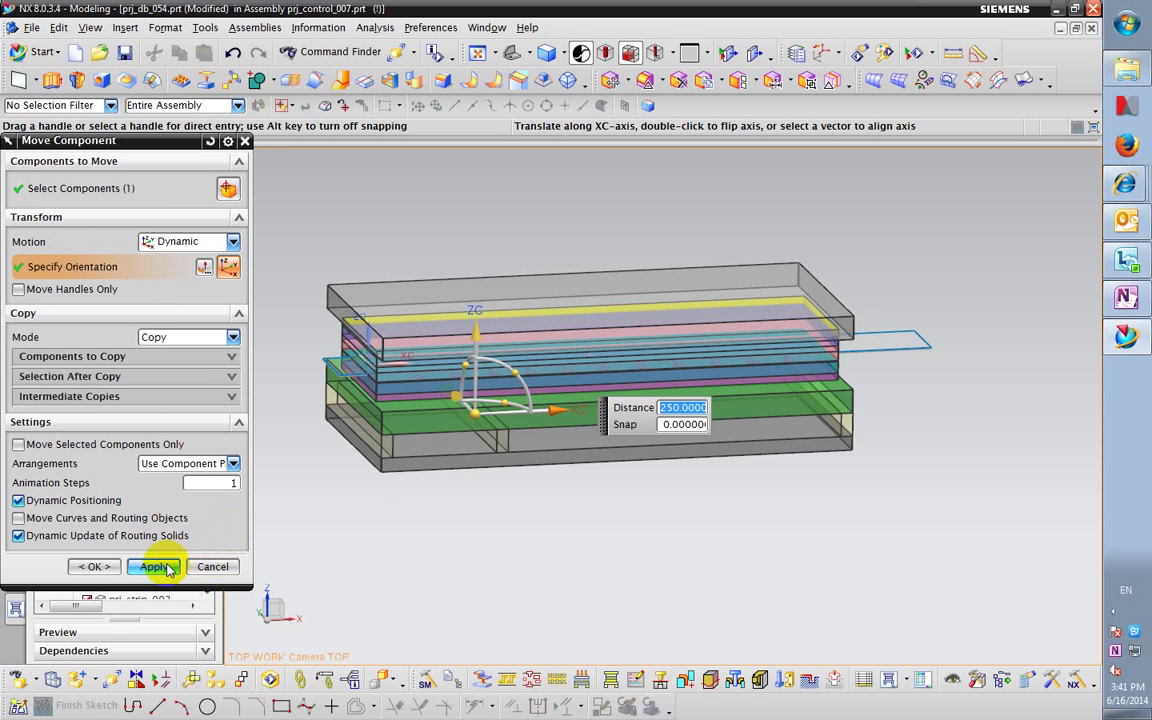
mouse_move(168, 569)
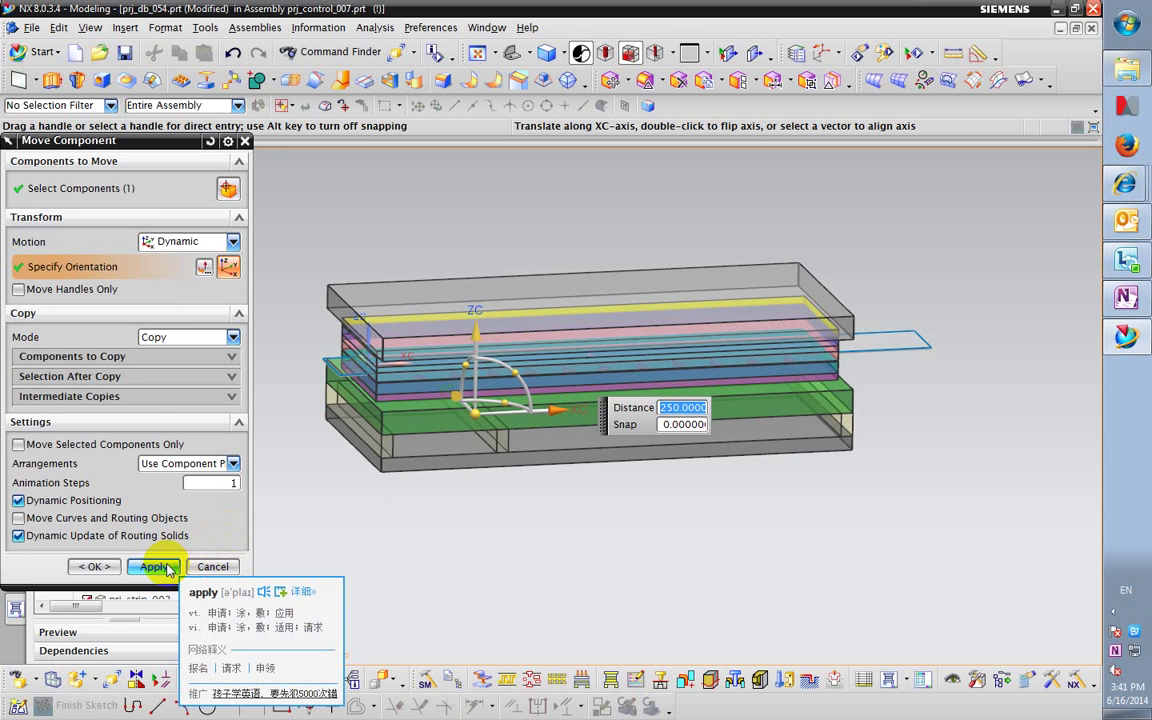
click(168, 569)
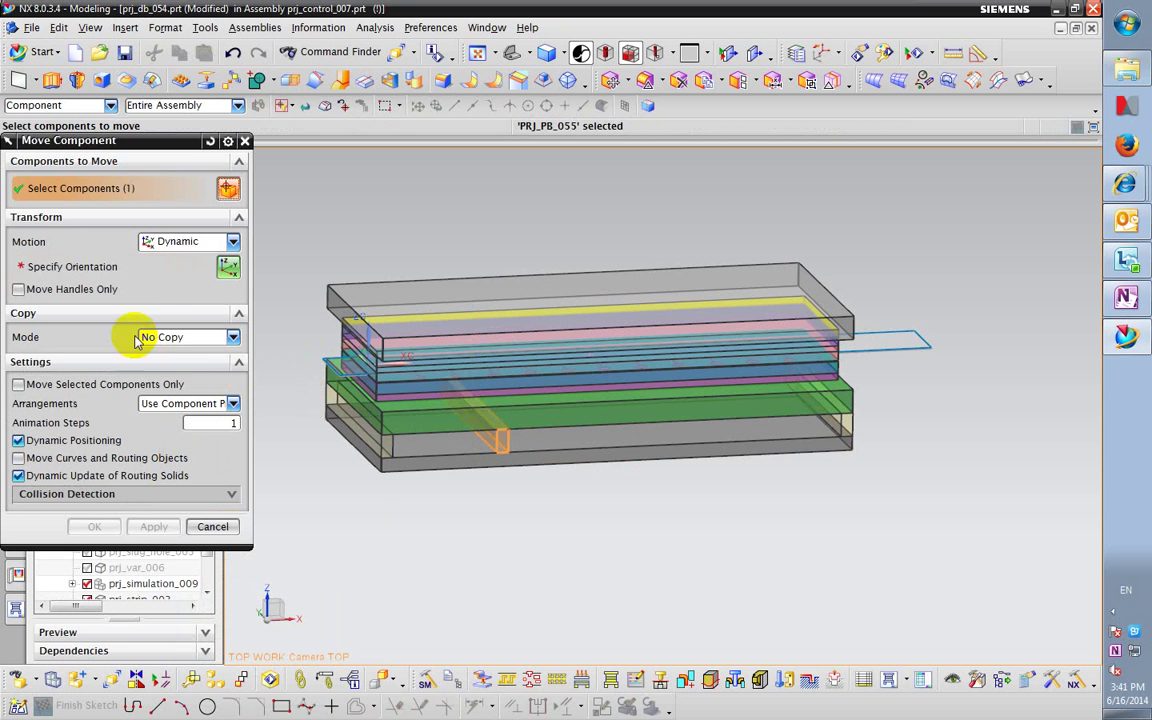
- Copy the new parallel block another 250 along the XC axis with Dynamic motion to add a middle block
click(146, 268)
click(557, 408)
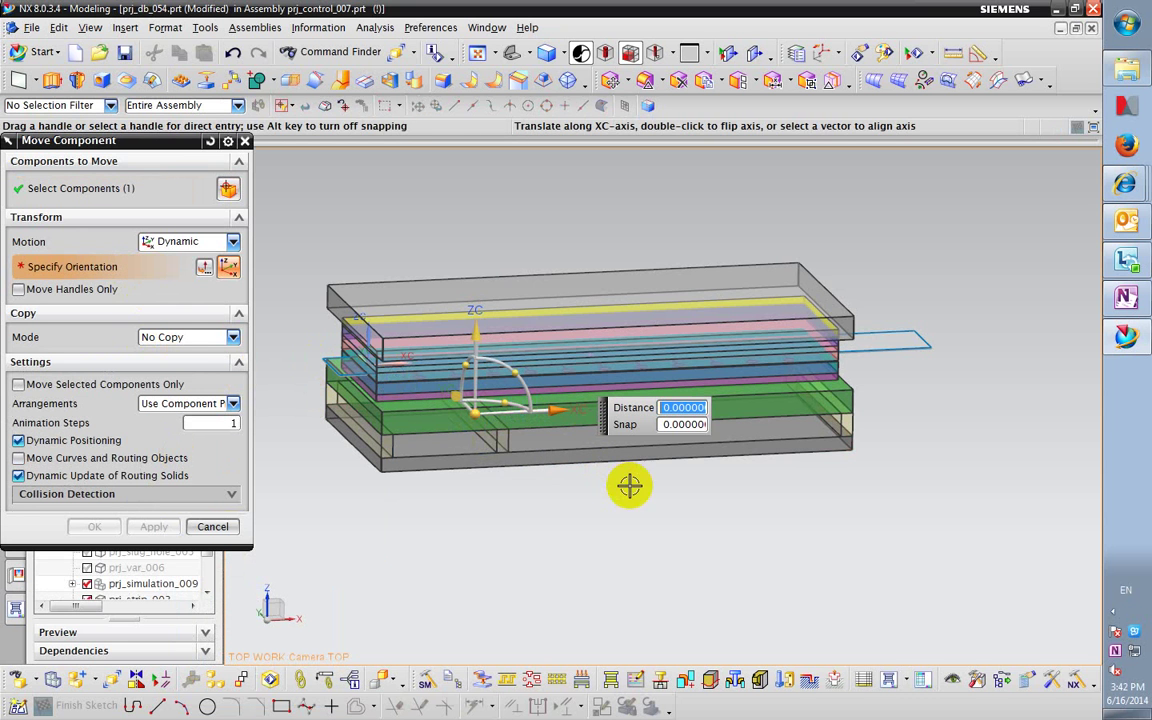
click(180, 337)
click(153, 368)
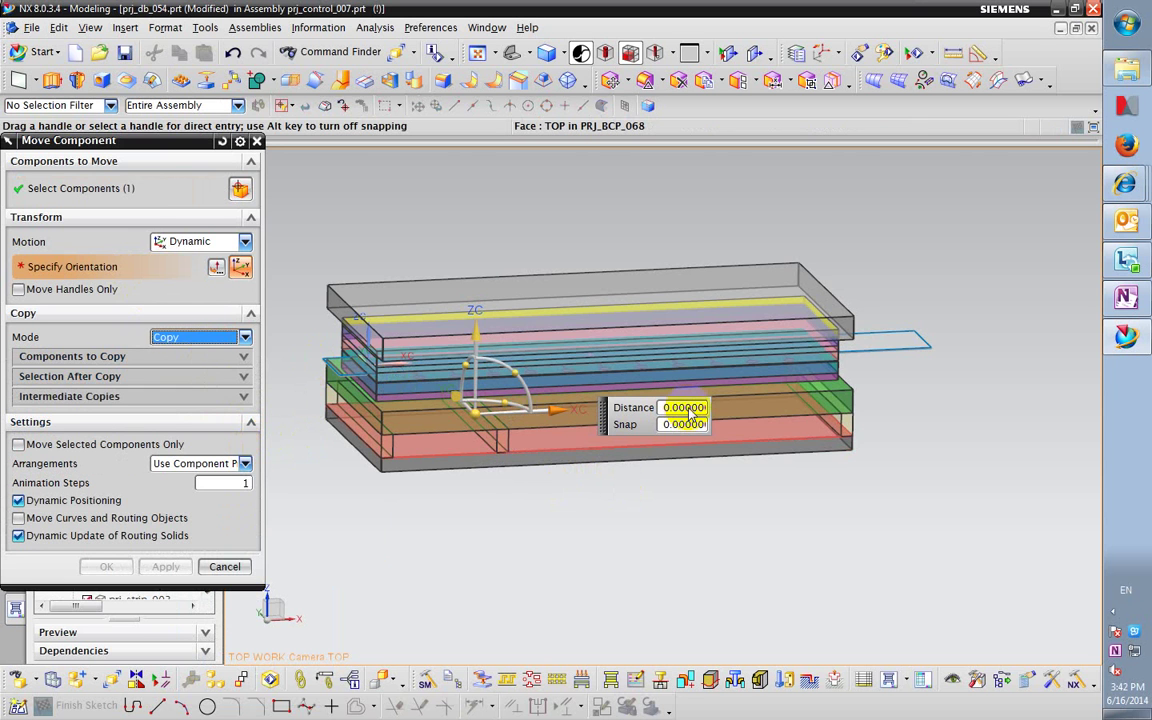
text(250)
key(Return)
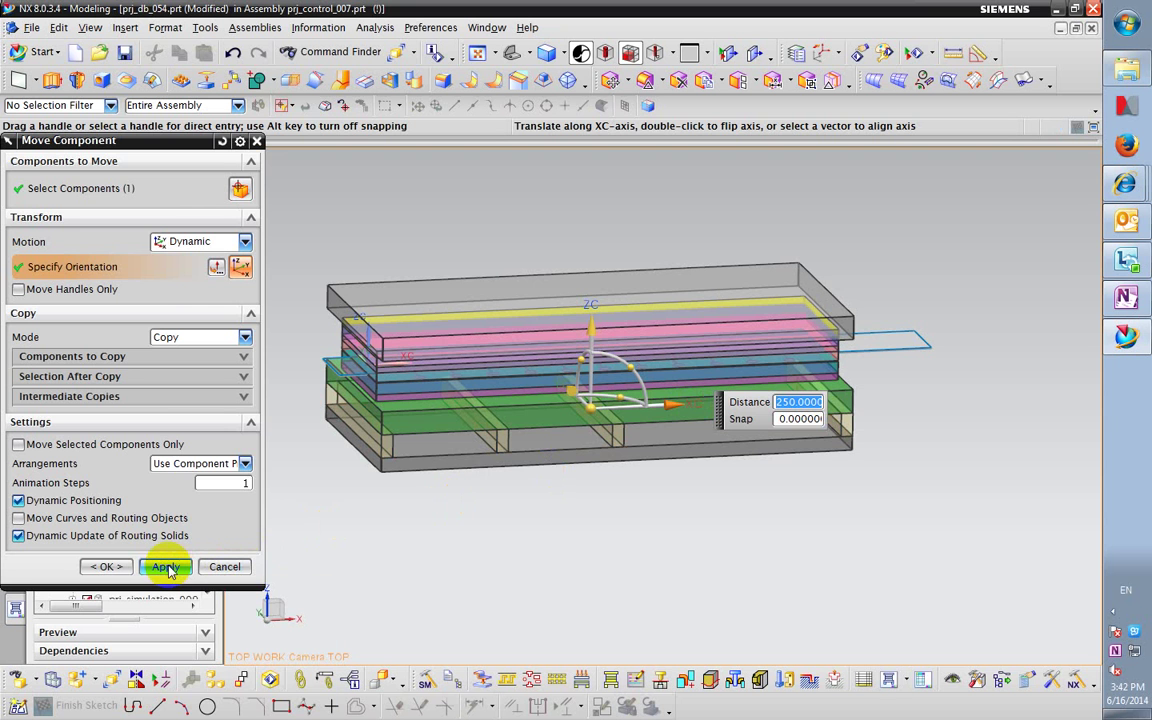
click(168, 569)
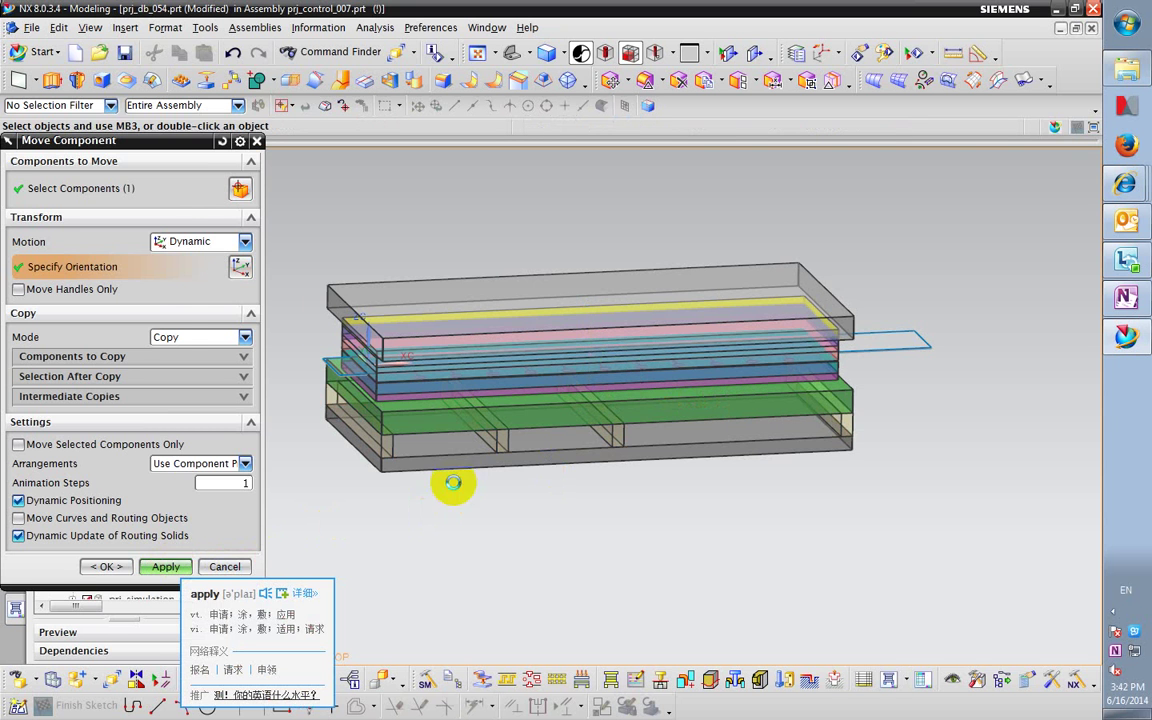
- Move the newest parallel block another 250 along the XC axis with Dynamic motion in Move Component, setting the mode to Copy
click(615, 435)
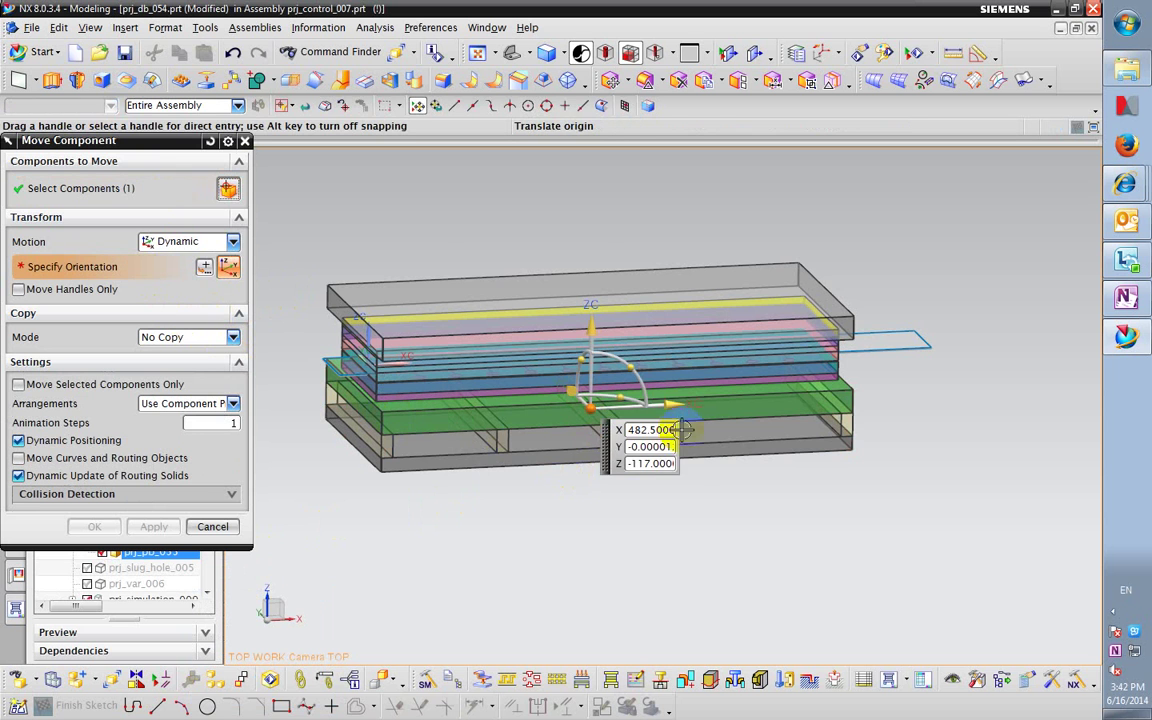
click(668, 404)
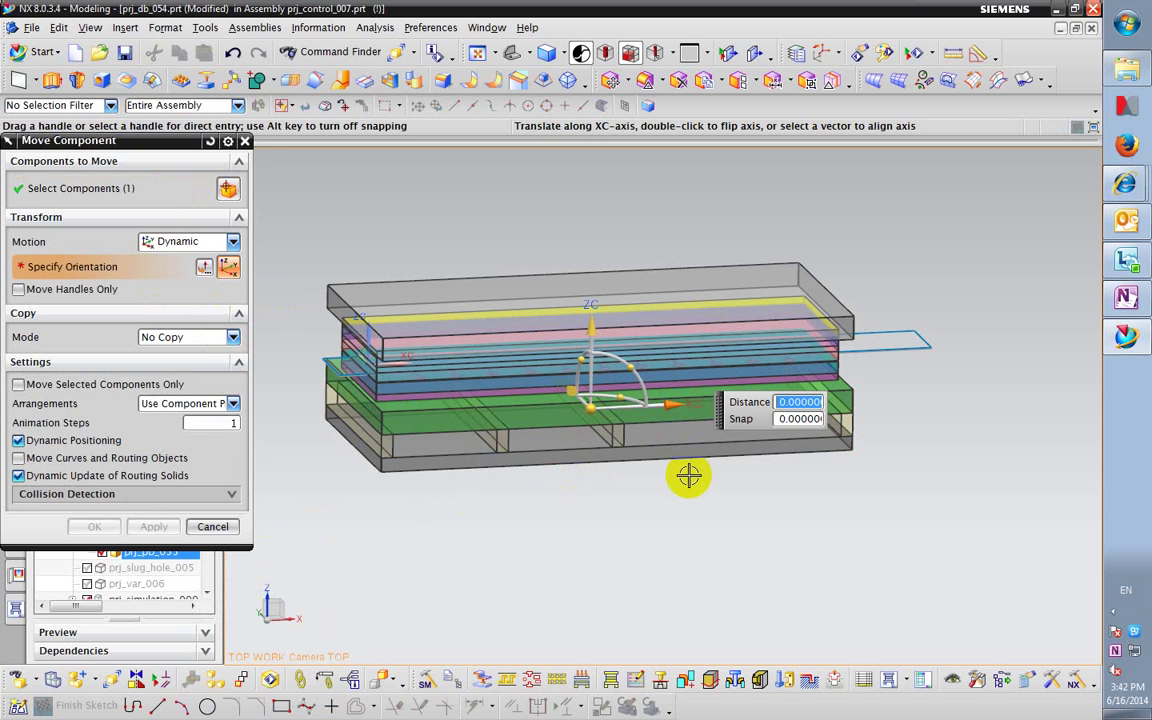
text(250)
key(Return)
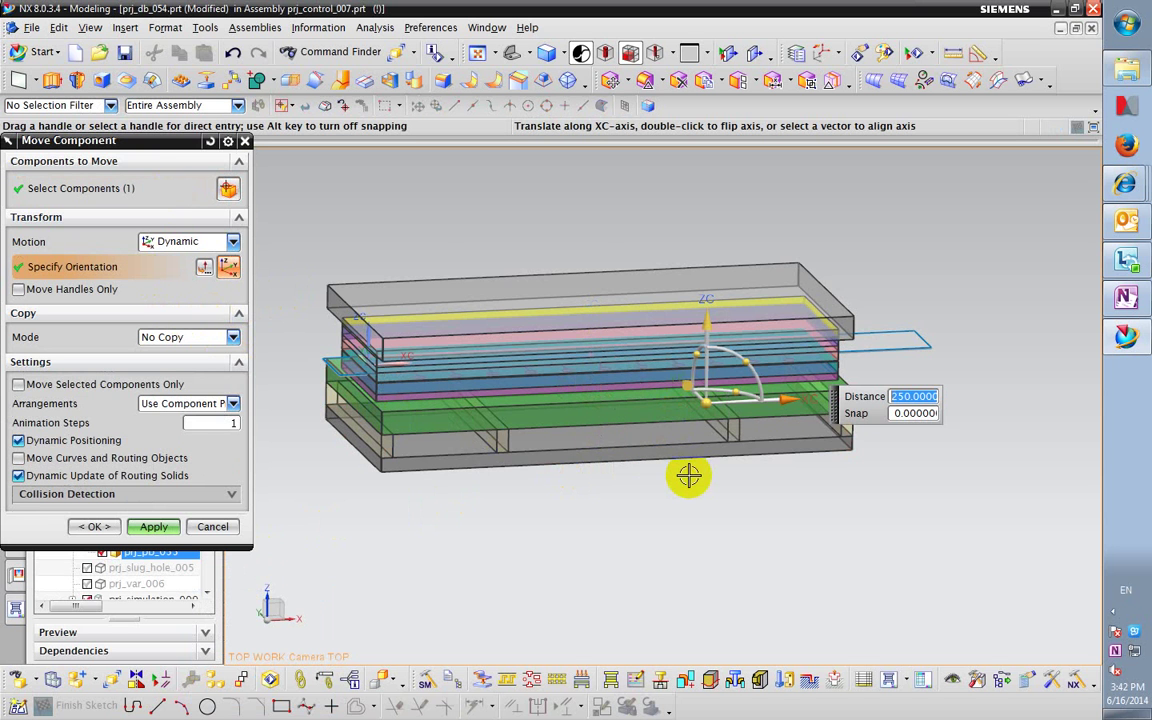
click(232, 337)
click(207, 363)
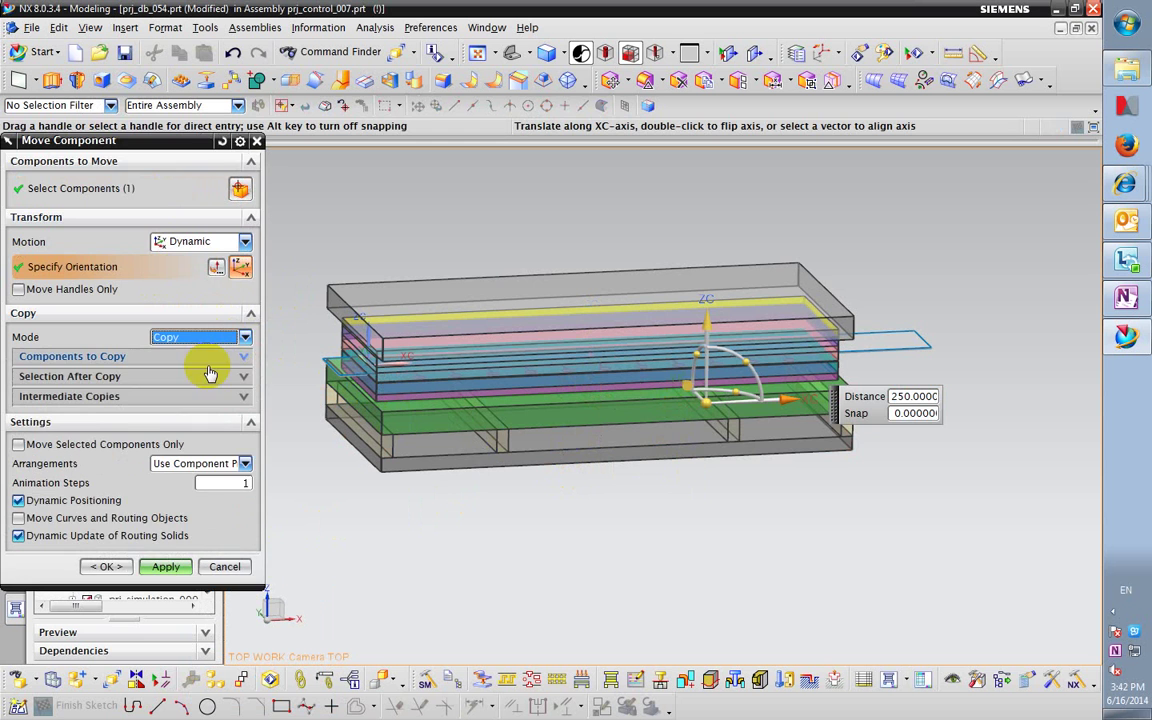
click(107, 566)
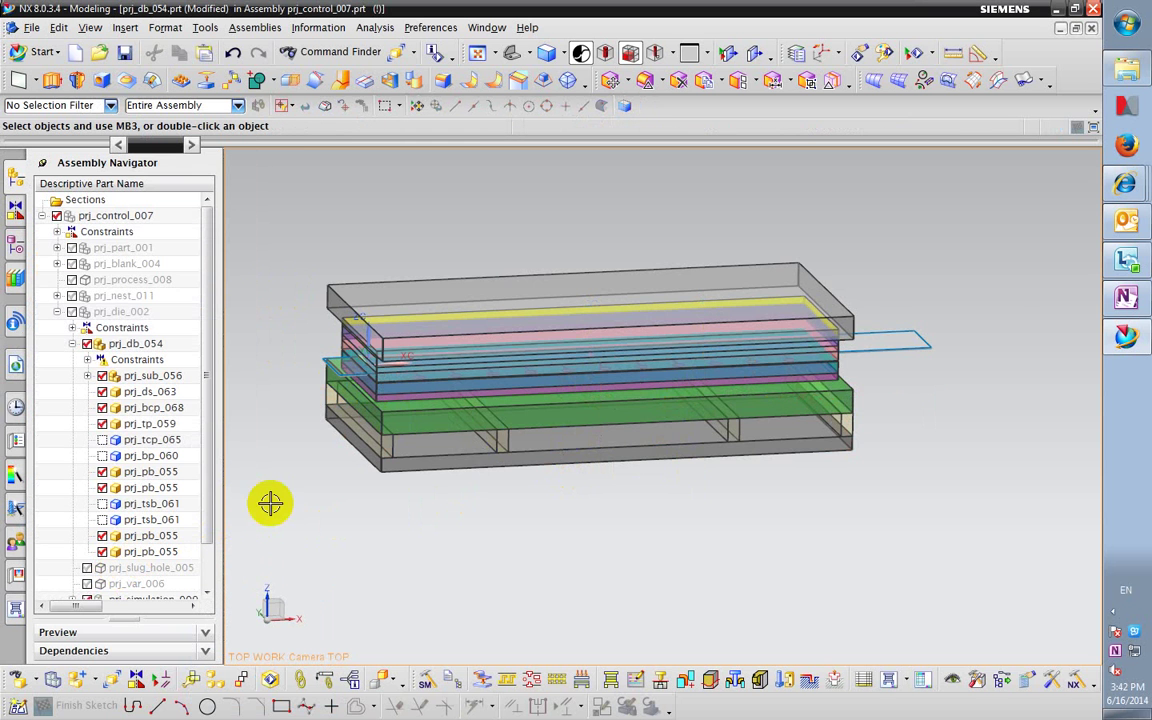
- Copy the first added parallel block 250 along the XC axis with Move Component to fill the middle gap beneath the die shoe
scroll(500, 470, up, 2)
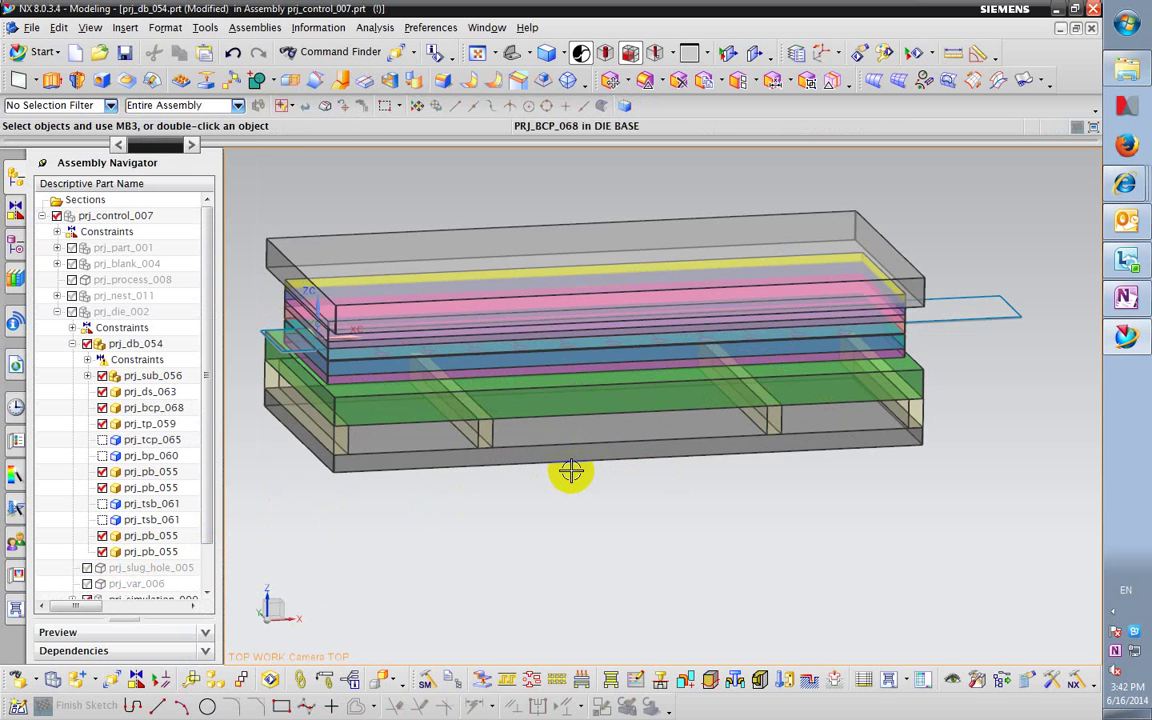
click(489, 432)
right_click(487, 433)
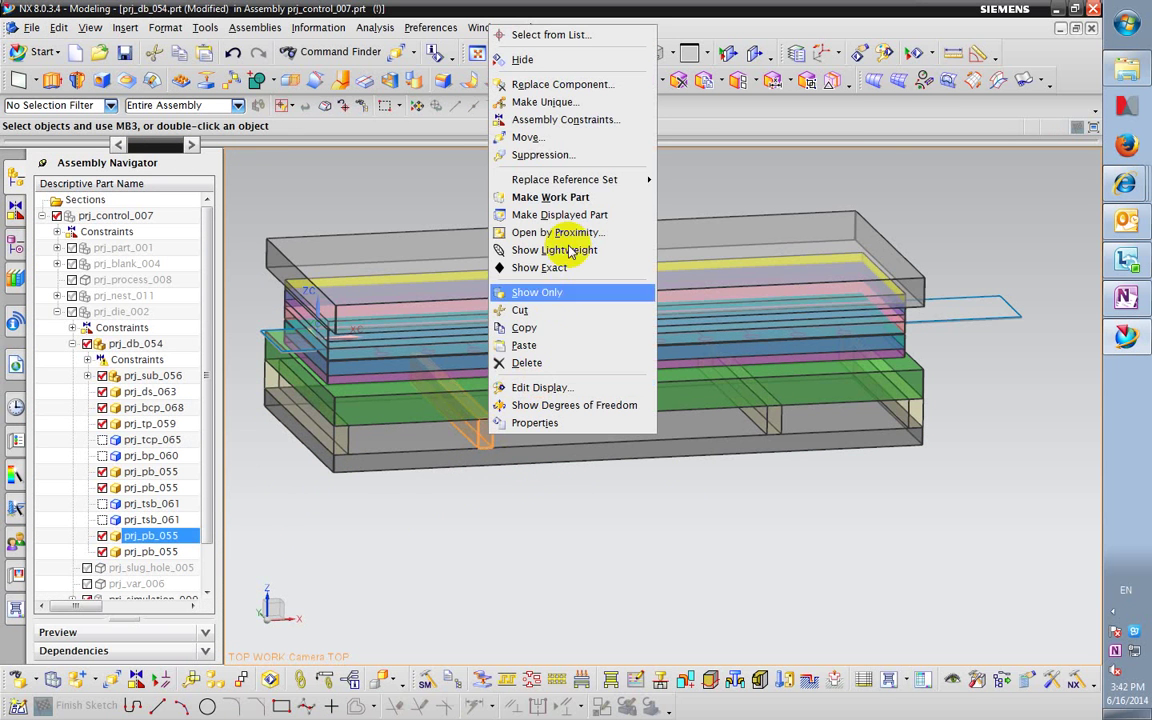
click(593, 147)
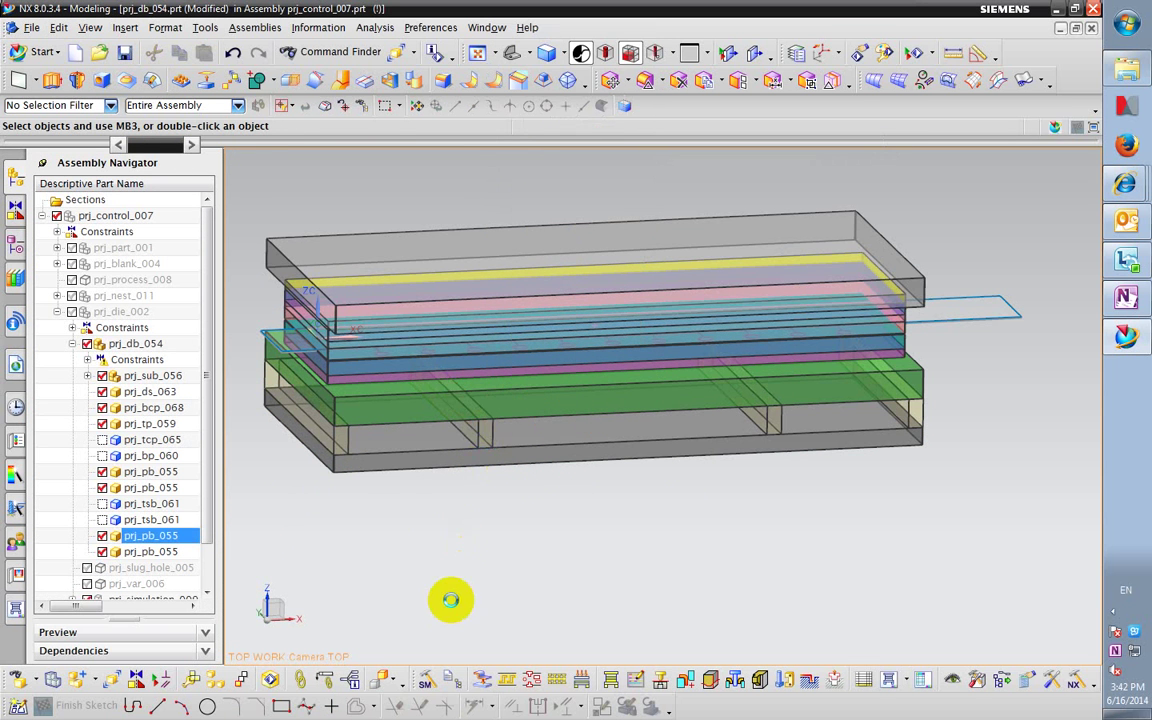
click(198, 339)
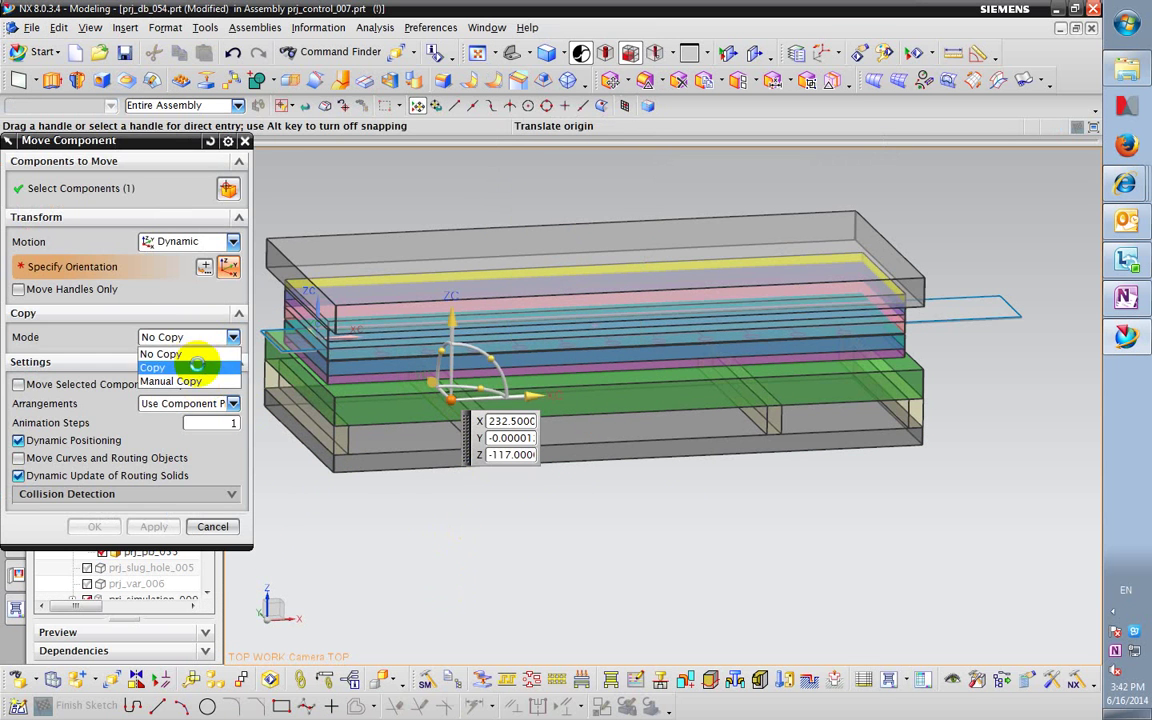
click(190, 362)
click(530, 397)
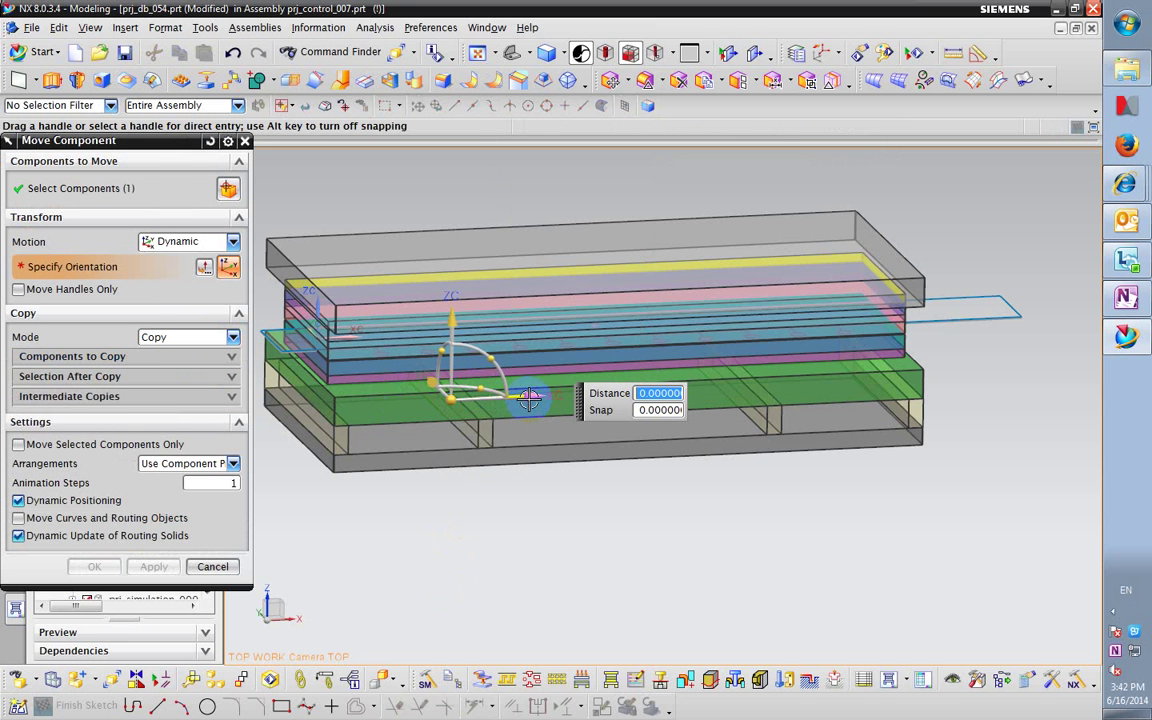
text(25)
key(Return)
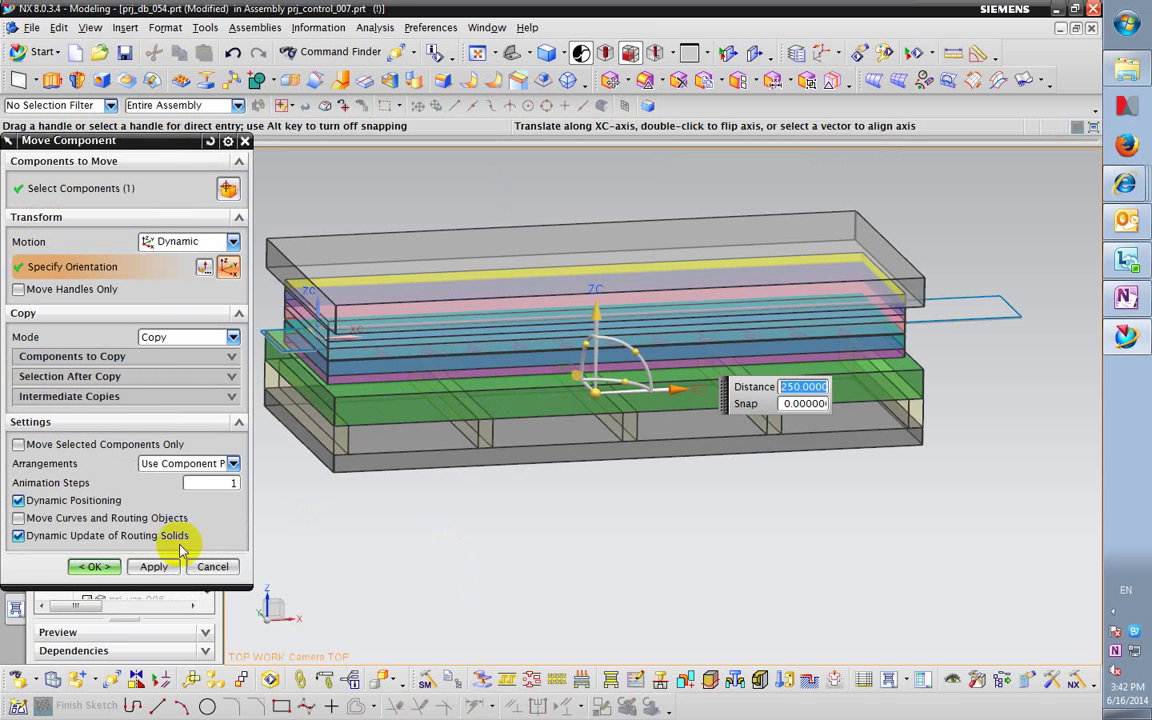
click(92, 566)
- Split the whole sub-die base along X with the die base Design Tools into 394 and 604 long sections with a gap of 2
middle_drag(613, 413, 643, 413)
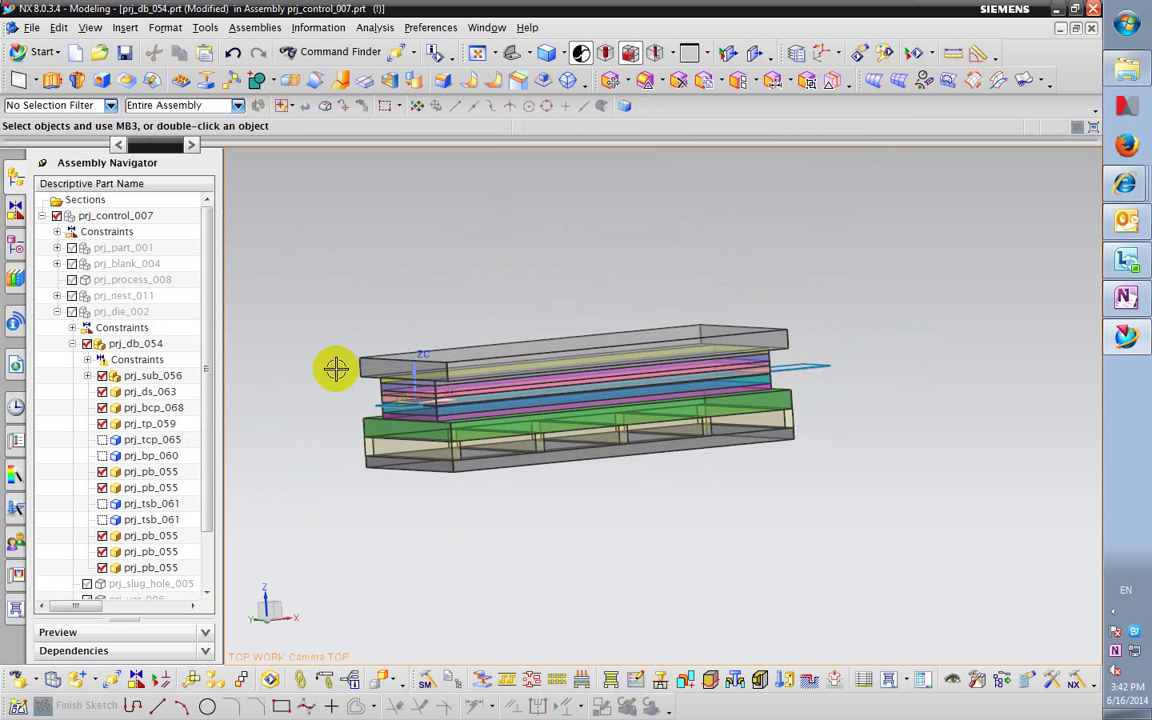
scroll(598, 428, up, 3)
middle_drag(598, 428, 628, 470)
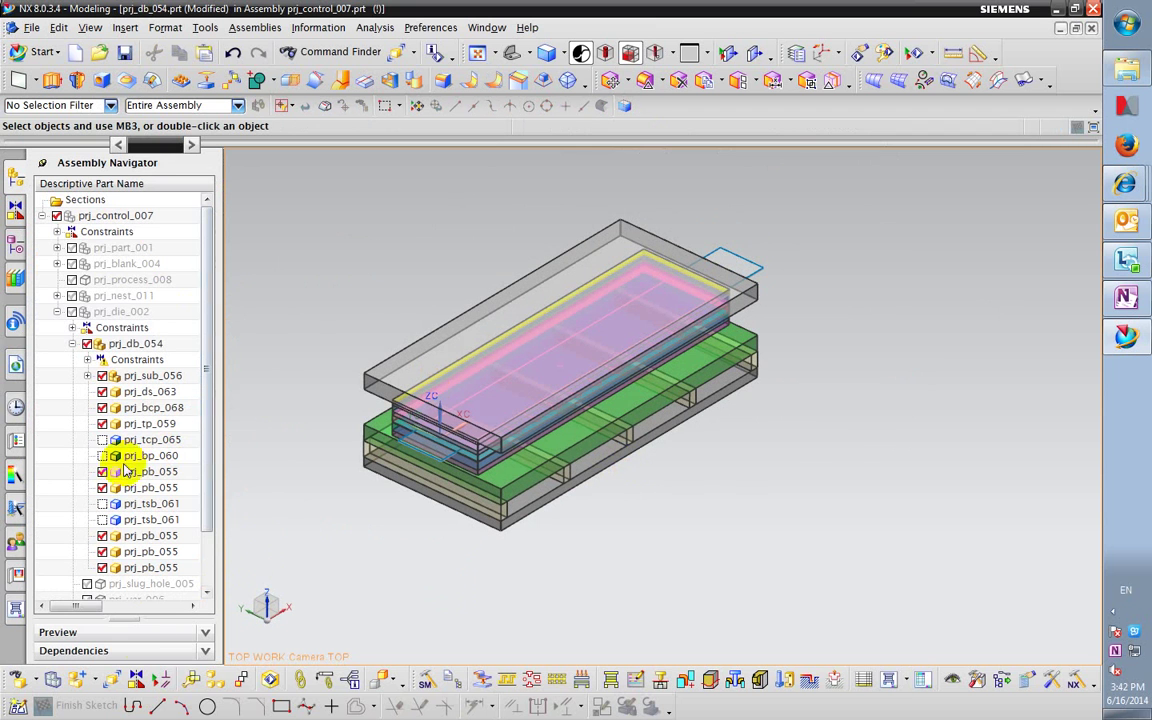
click(610, 680)
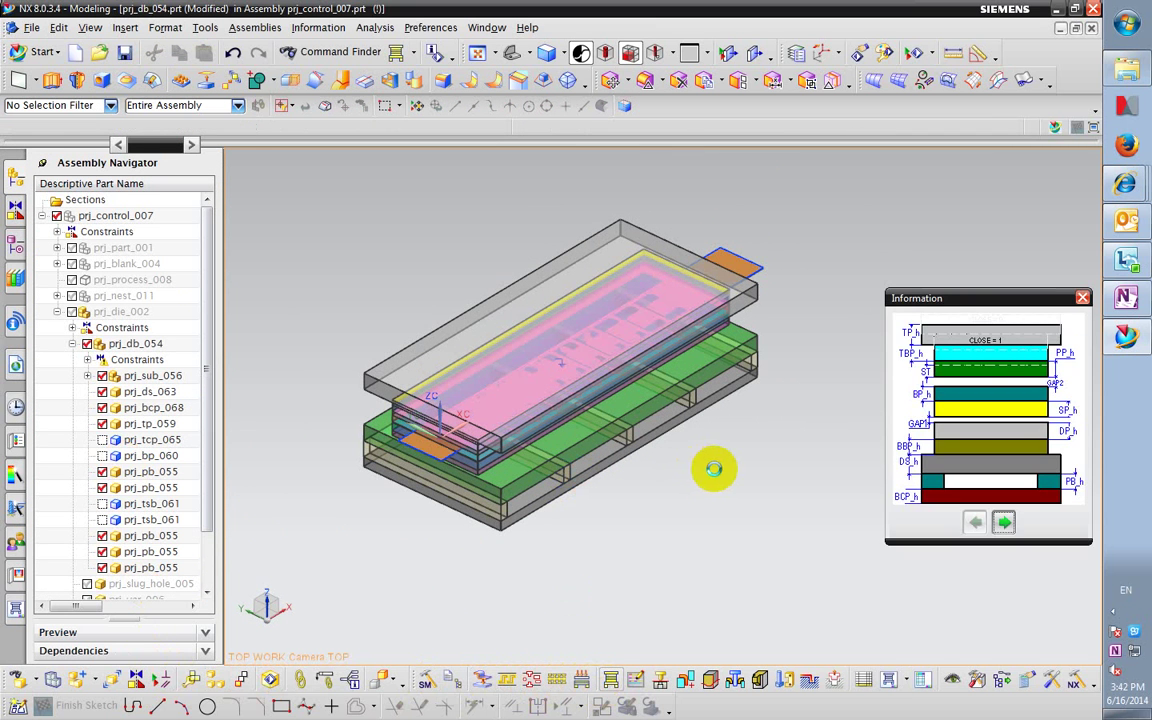
click(85, 185)
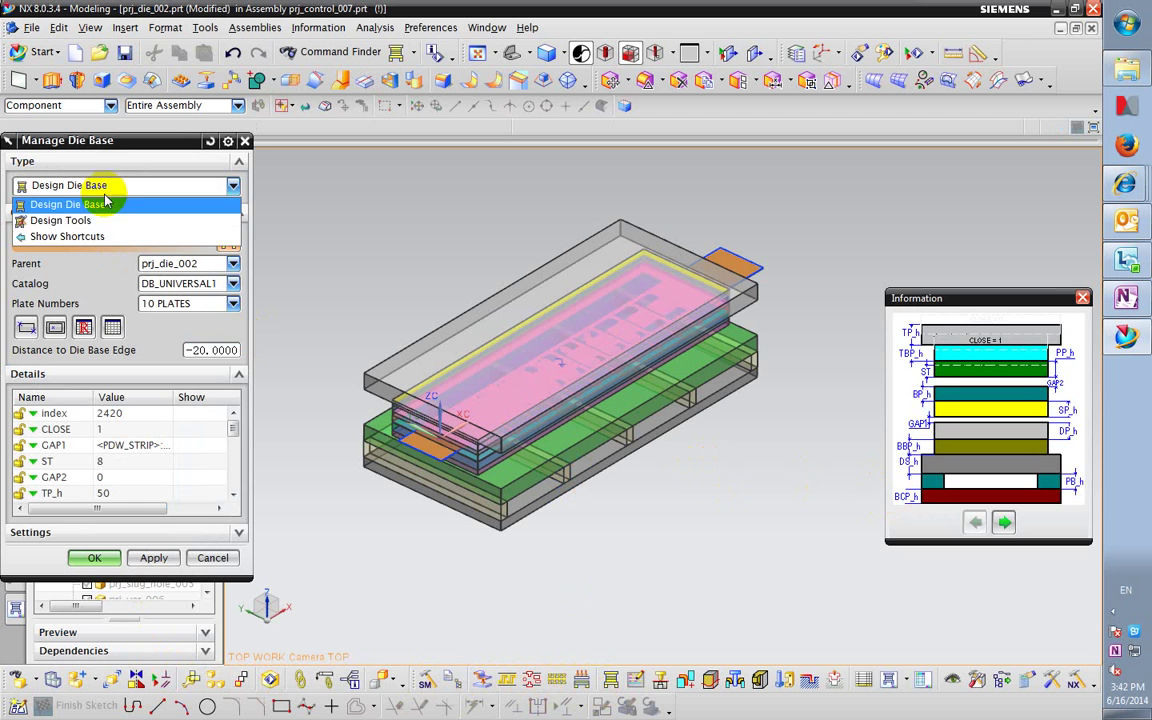
click(98, 222)
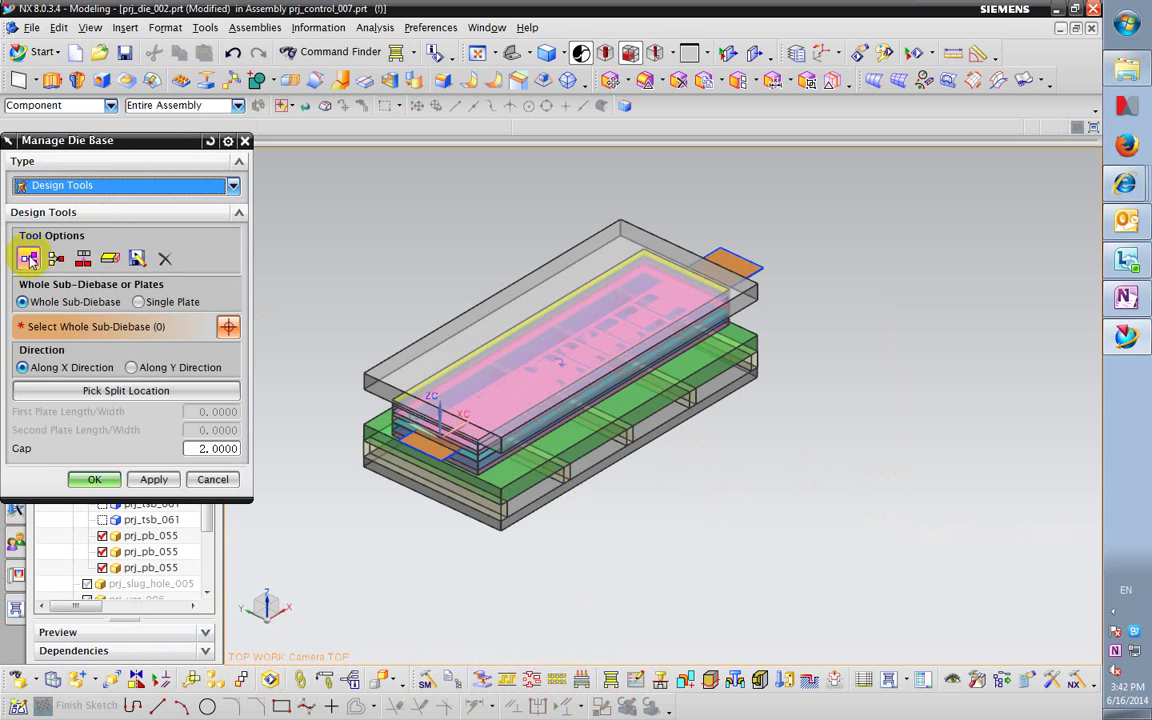
click(466, 326)
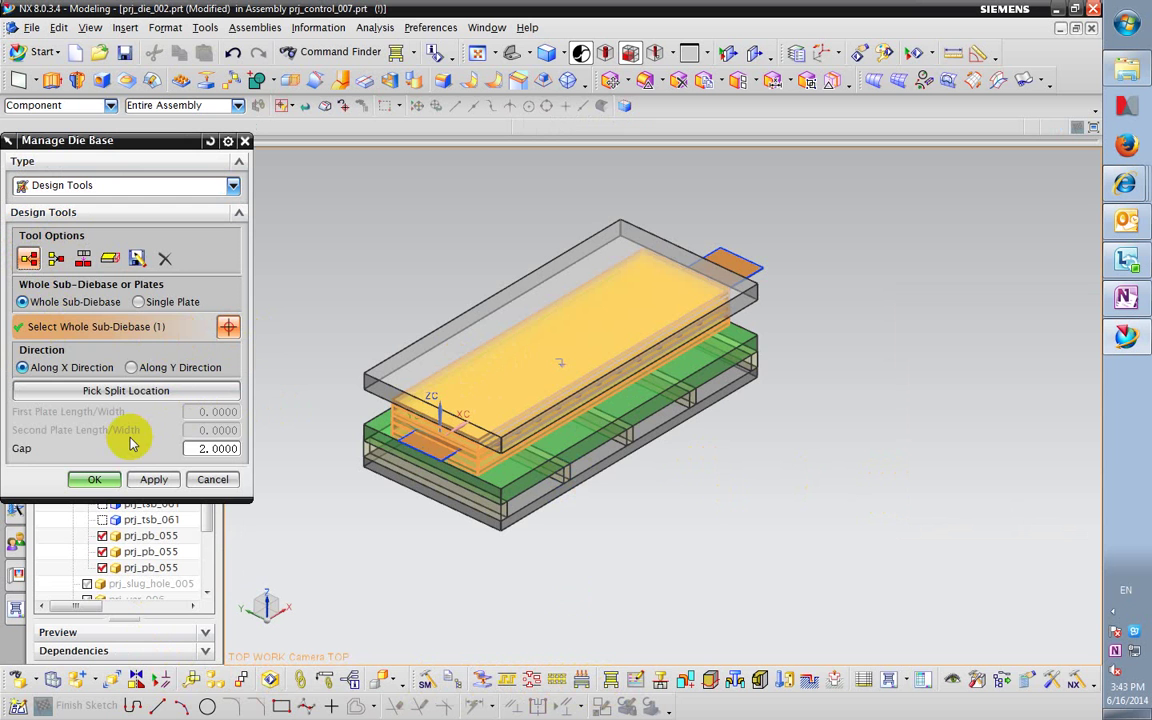
click(105, 393)
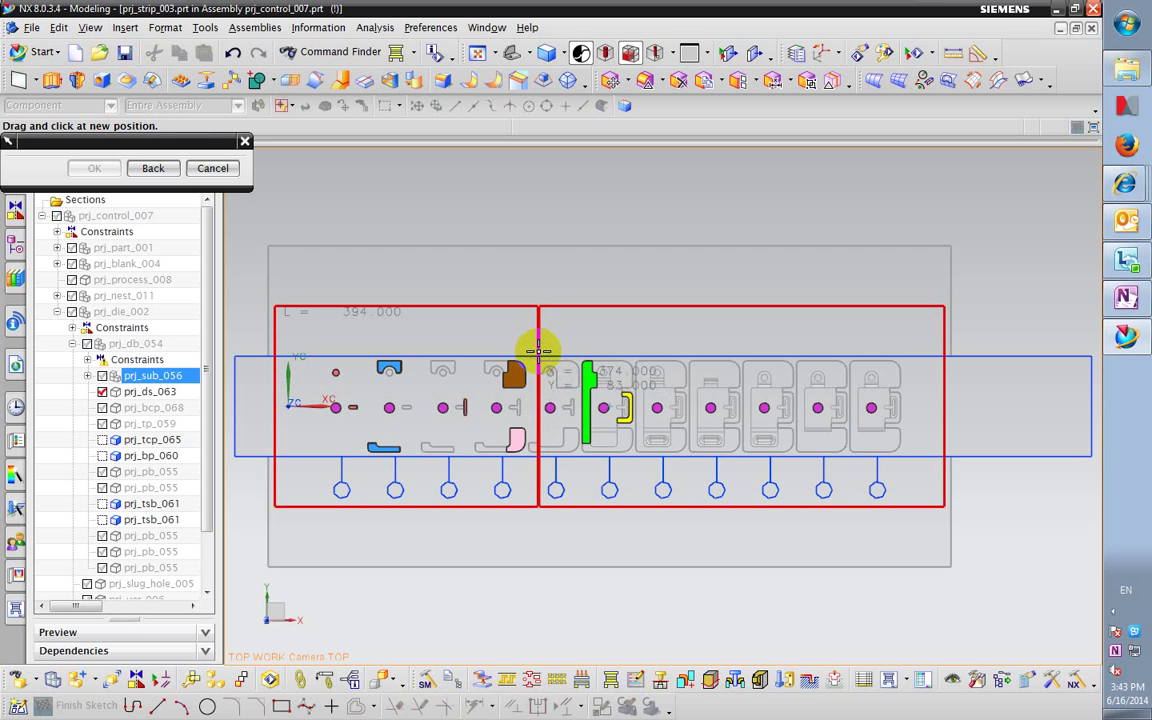
click(539, 349)
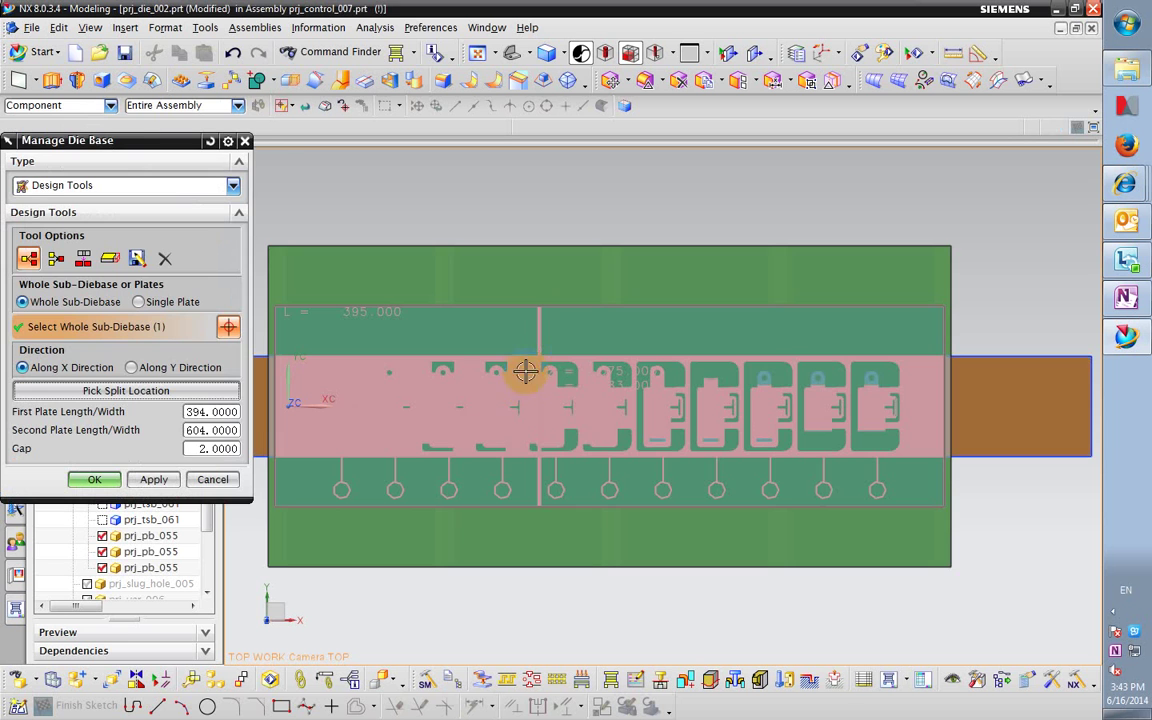
click(153, 479)
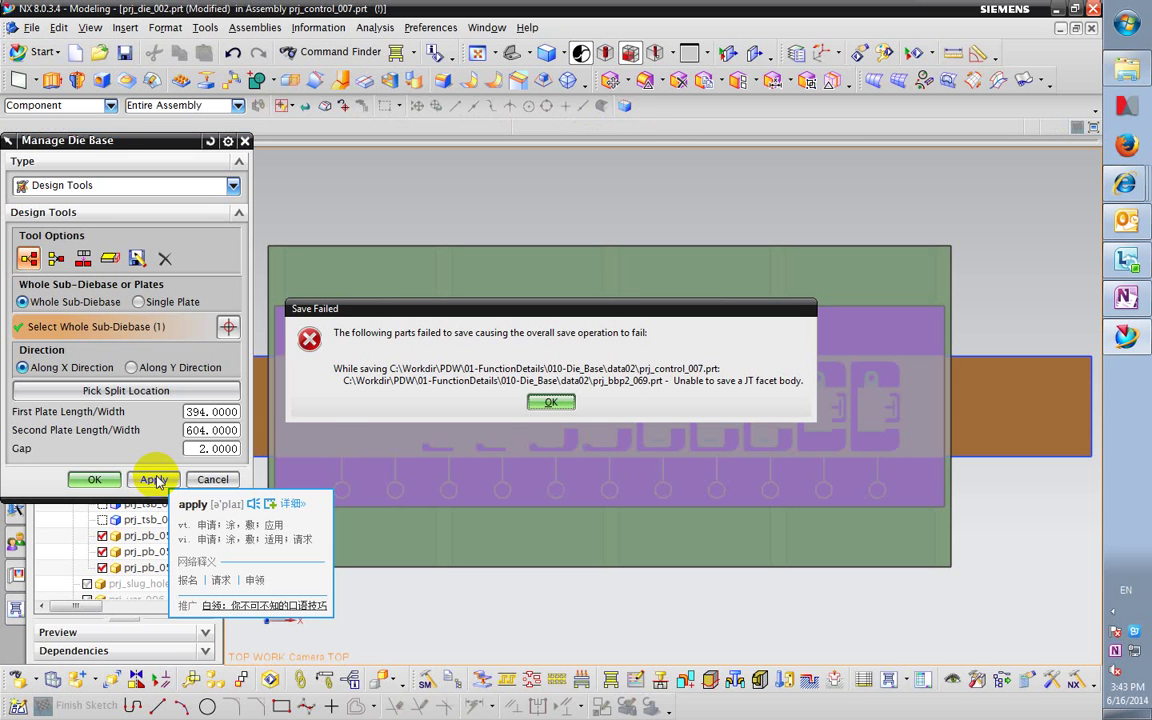
click(540, 404)
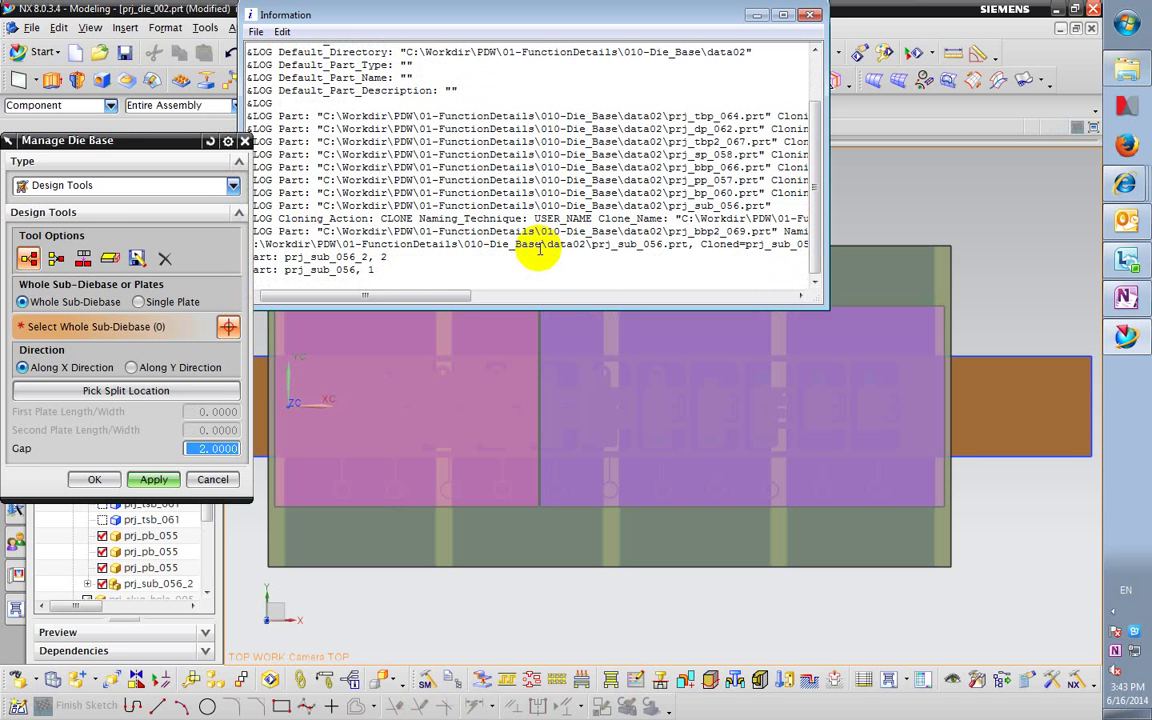
click(811, 15)
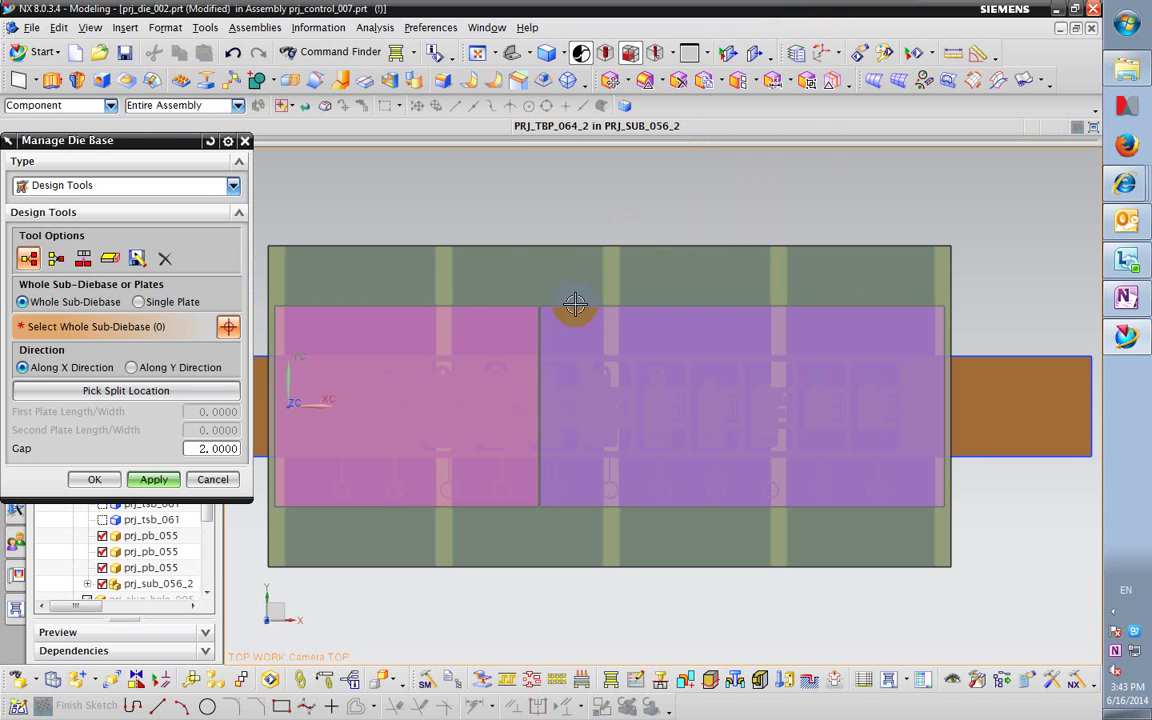
- Split the longer sub-die base prj_sub_056_2 along X with a first plate length of 310 and a gap of 2
middle_drag(575, 304, 491, 285)
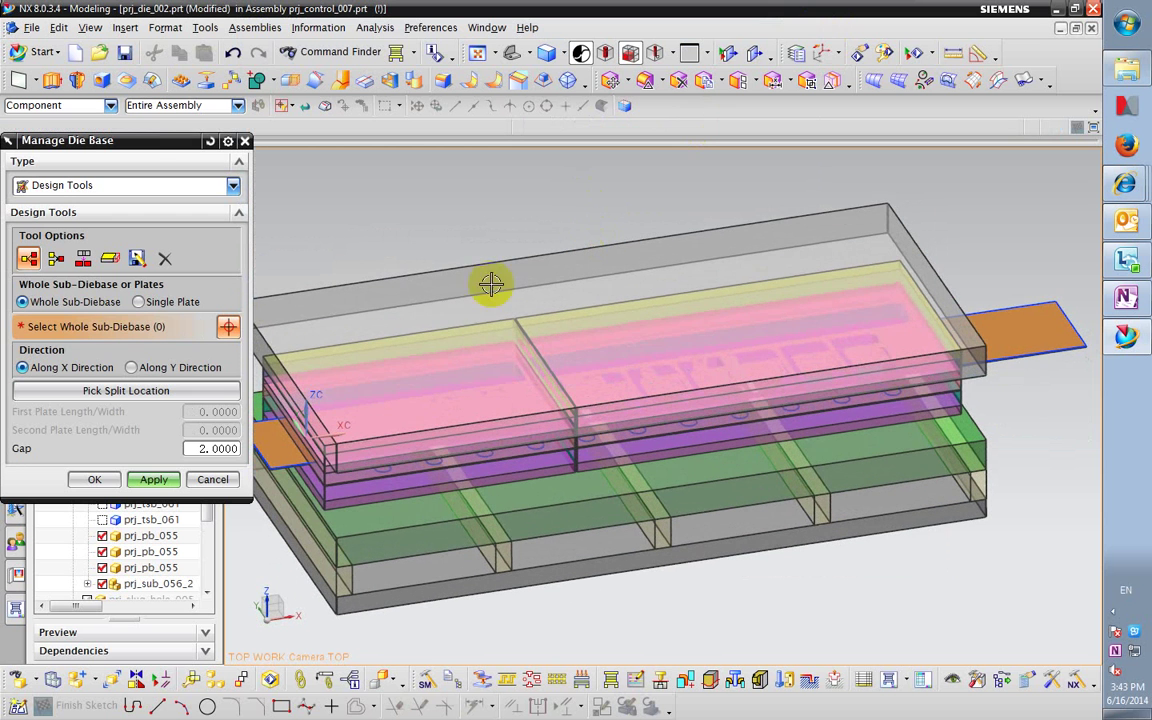
click(85, 323)
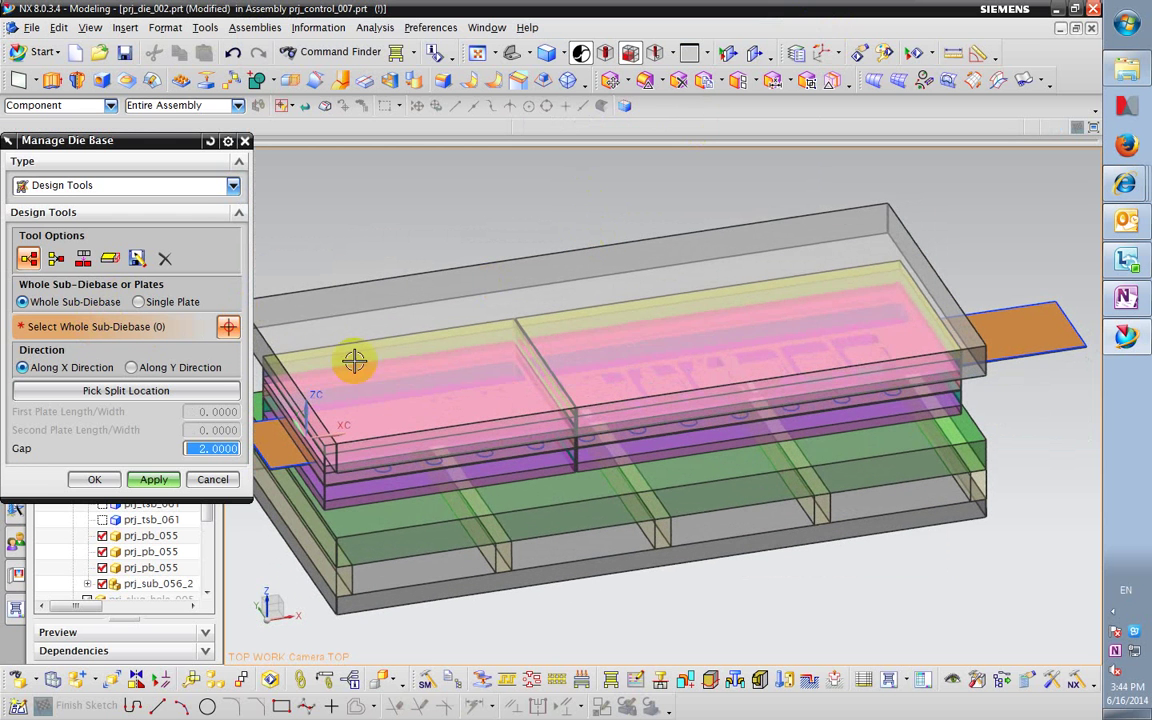
click(793, 424)
click(154, 390)
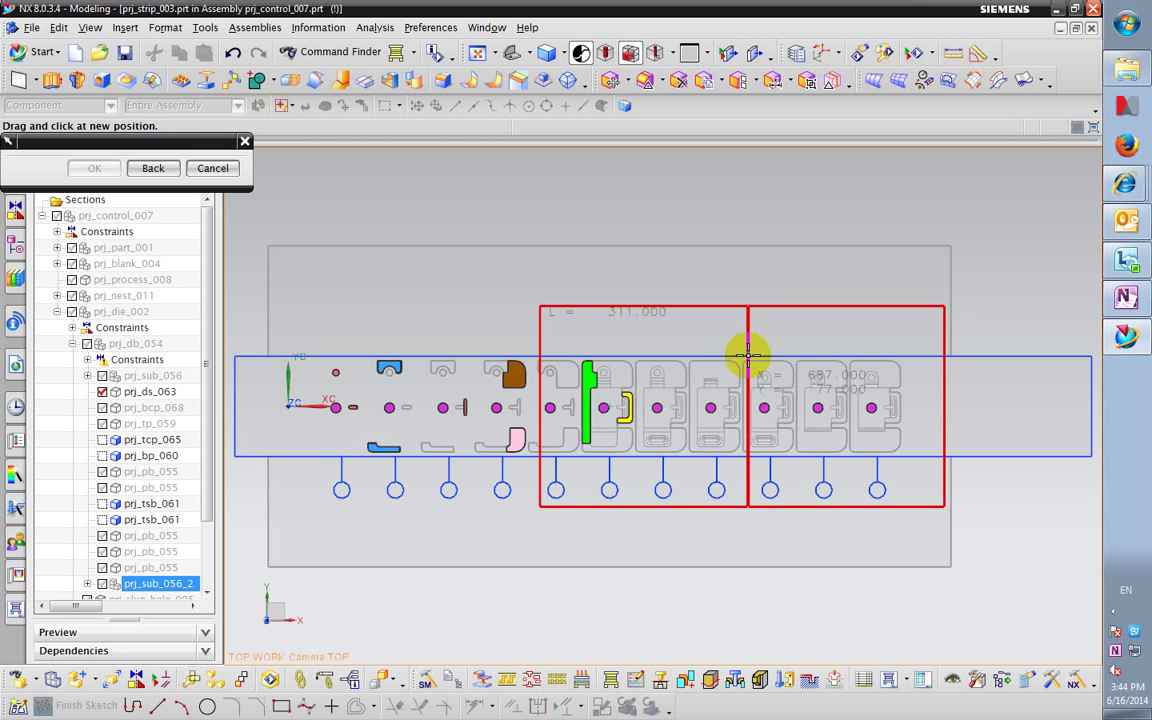
click(747, 352)
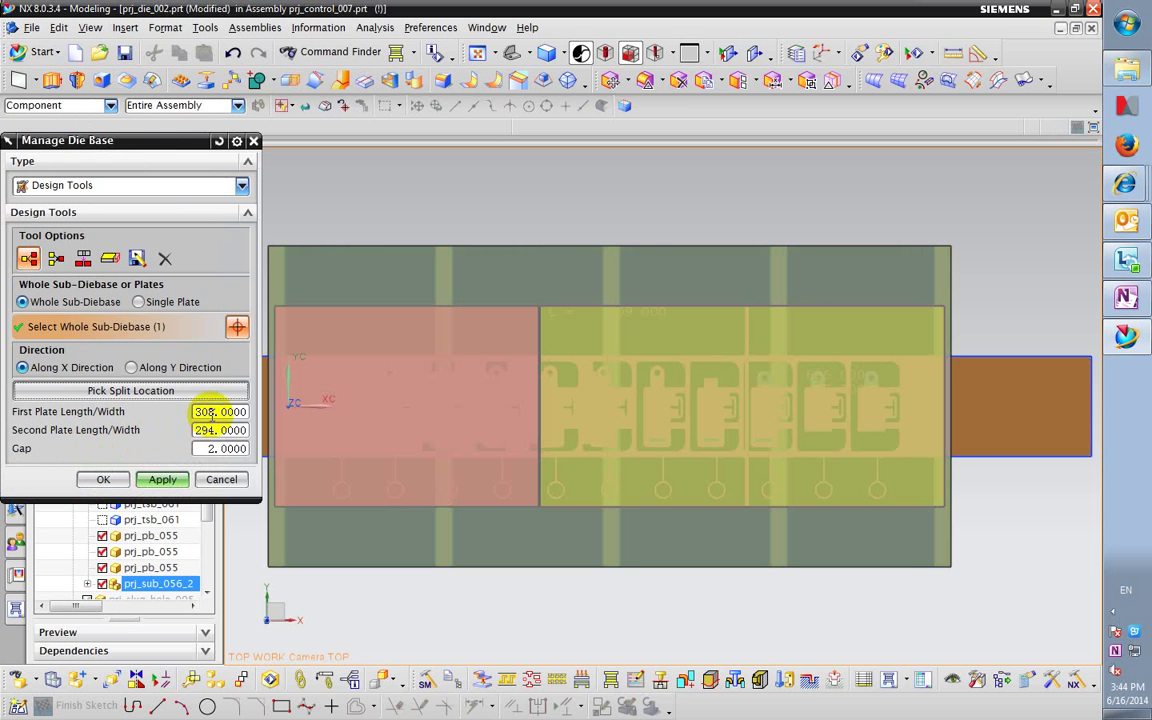
click(213, 411)
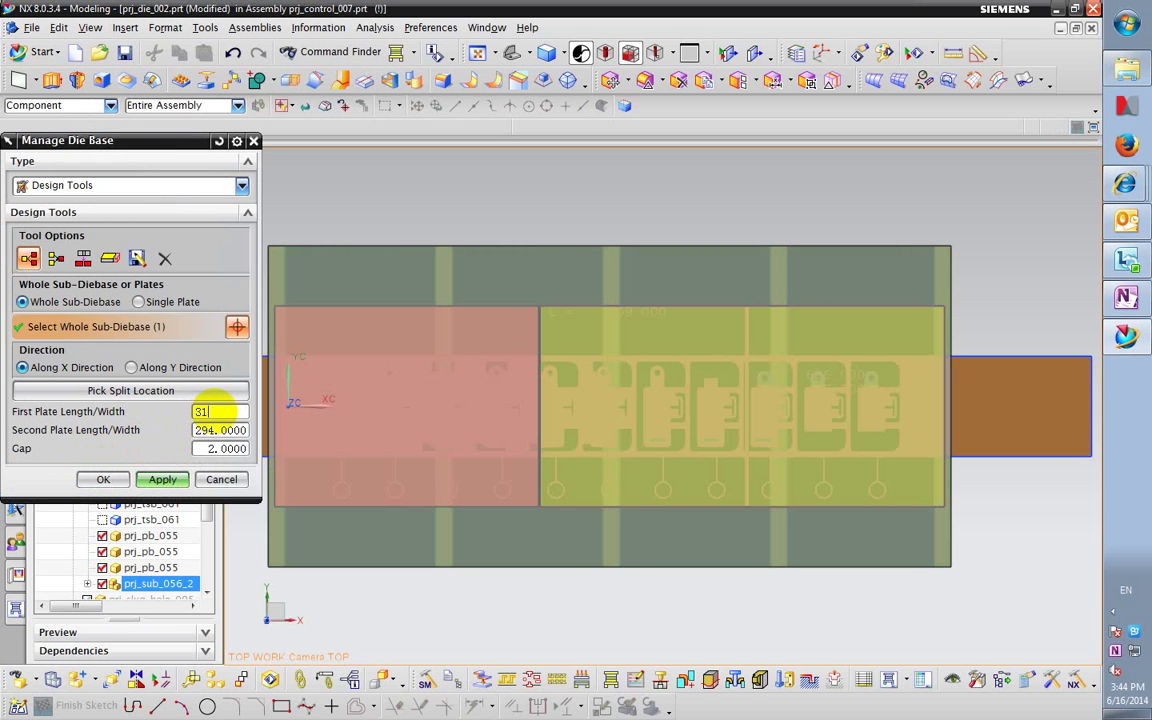
text(310)
click(103, 479)
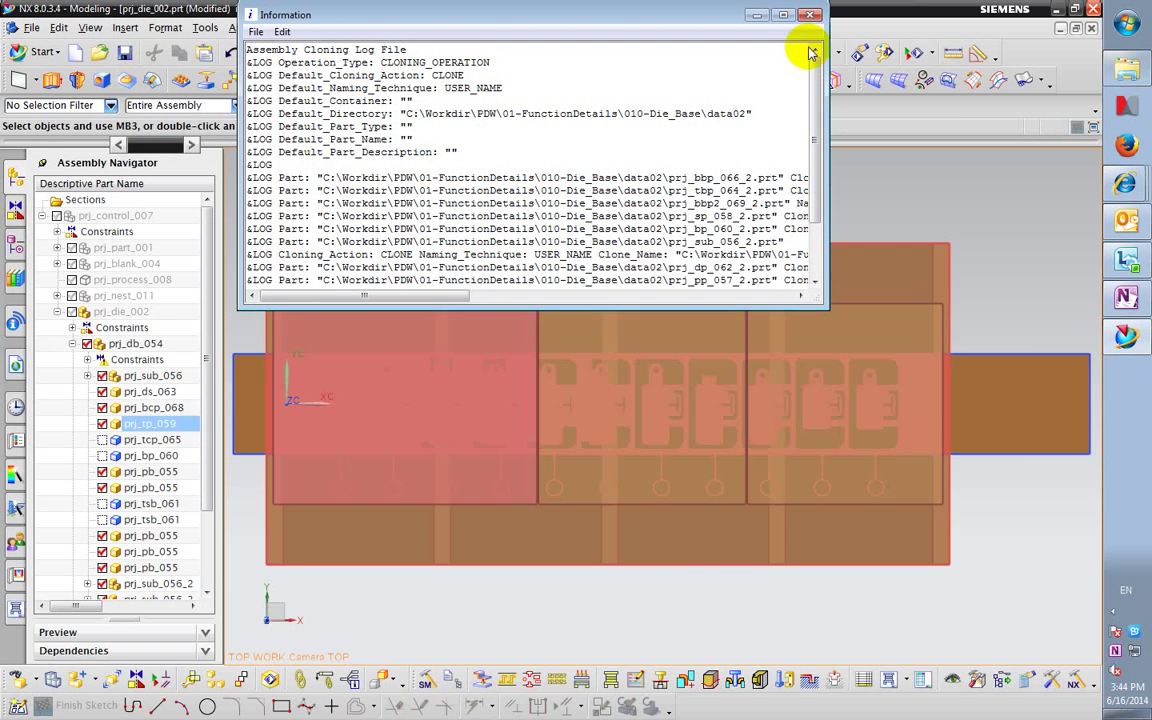
click(812, 15)
- Hide all upper plates of the die base to expose the strip layout on the lower plates
middle_drag(642, 333, 631, 287)
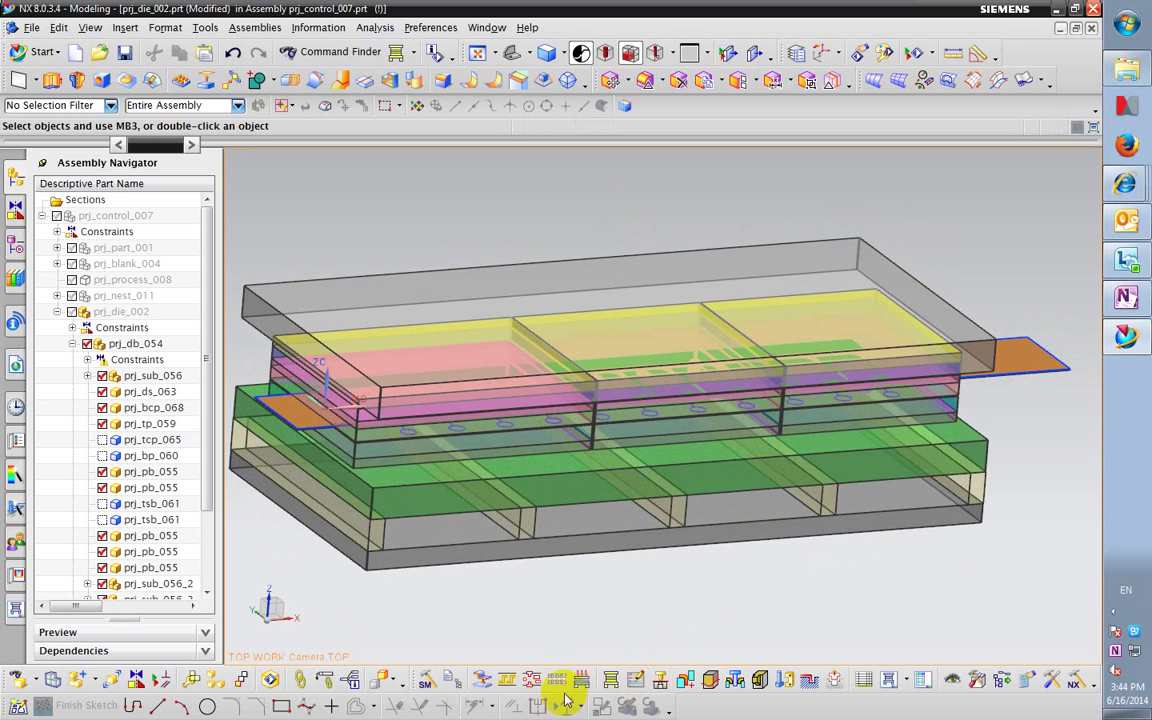
click(952, 683)
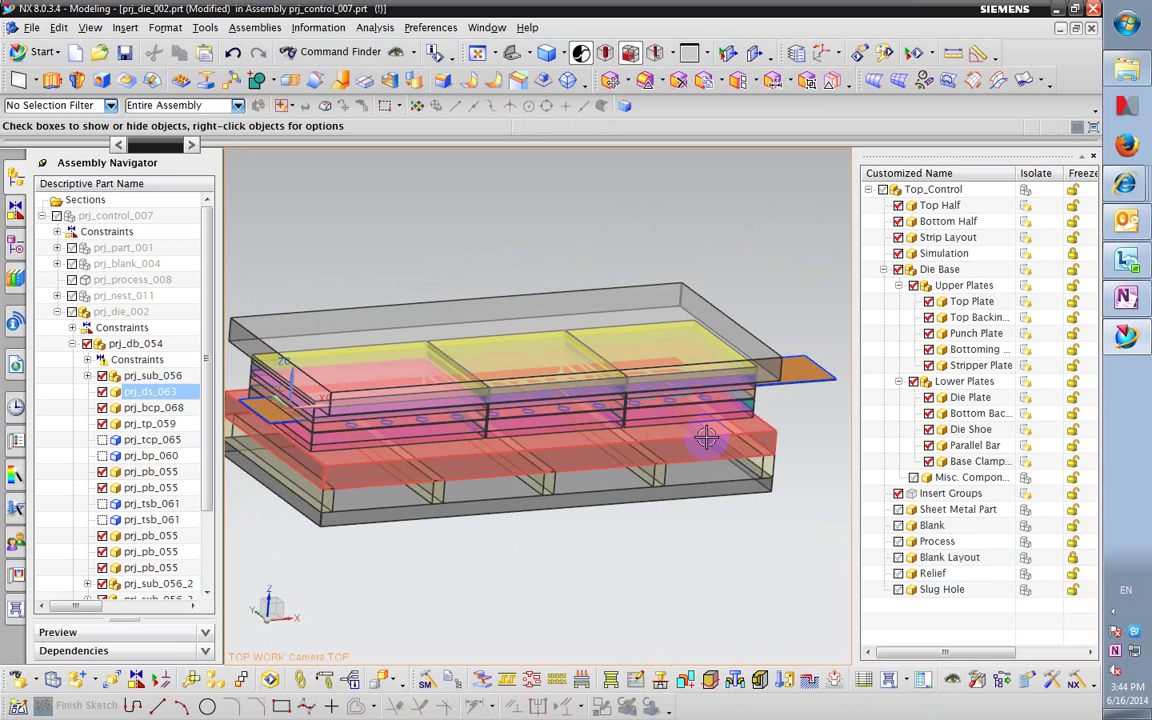
middle_drag(582, 420, 594, 482)
click(913, 285)
- Examine where the lower plate splits fall relative to the stations of the strip layout
middle_drag(525, 348, 607, 440)
scroll(597, 370, up, 3)
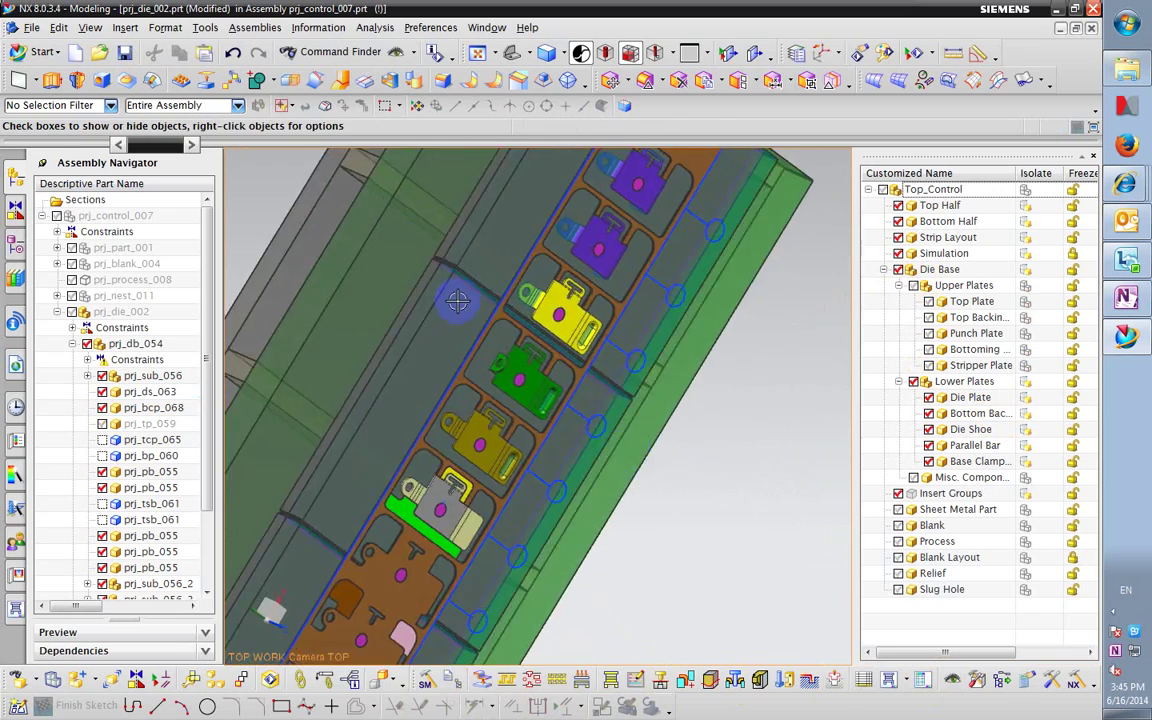
scroll(471, 248, up, 3)
scroll(471, 248, up, 2)
middle_drag(468, 249, 530, 368)
scroll(545, 410, down, 3)
middle_drag(560, 450, 577, 467)
scroll(577, 467, up, 3)
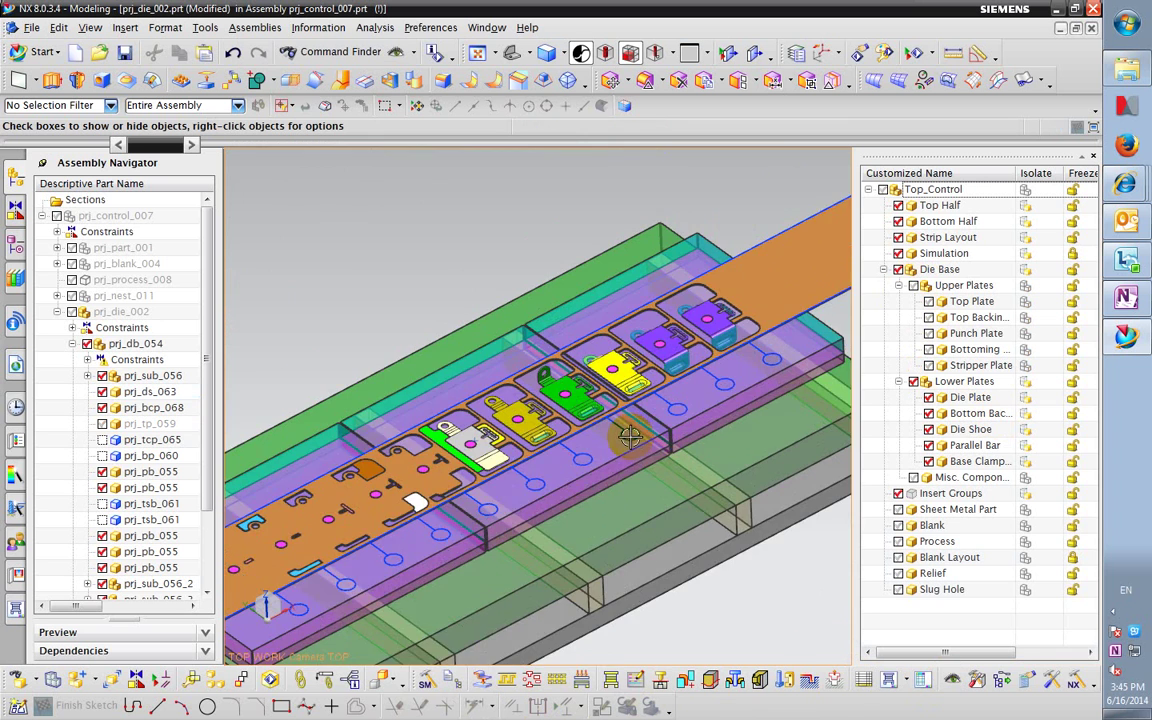
scroll(493, 489, down, 2)
scroll(433, 510, up, 1)
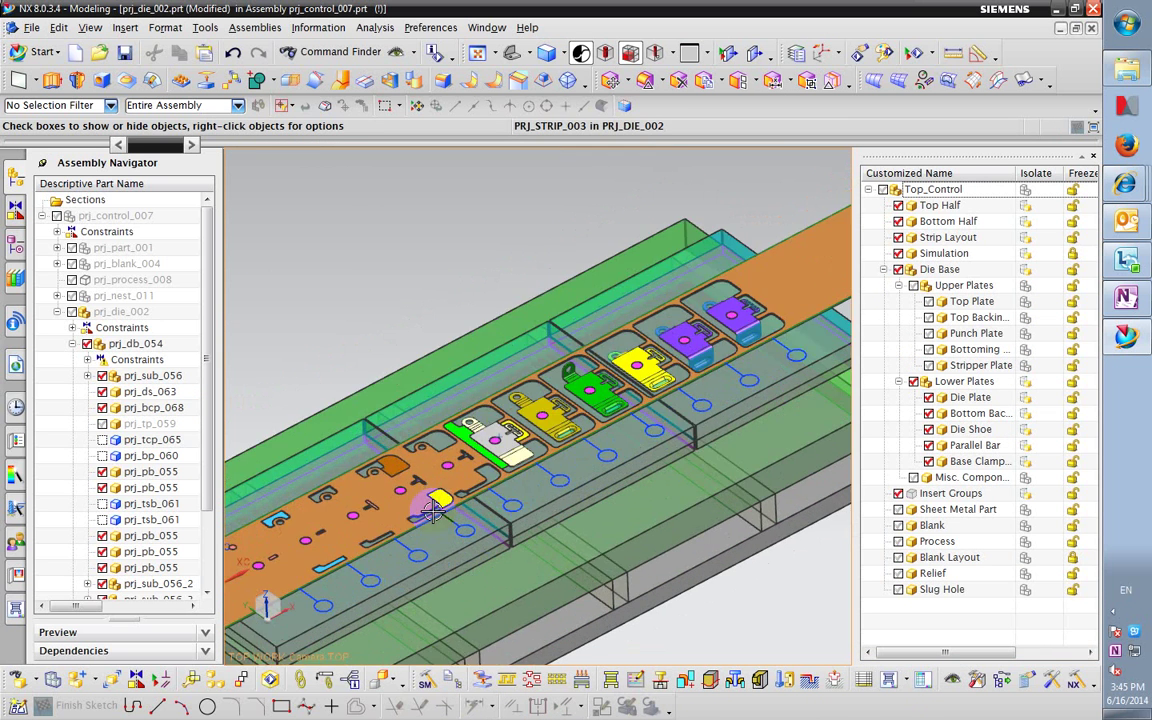
scroll(428, 522, down, 2)
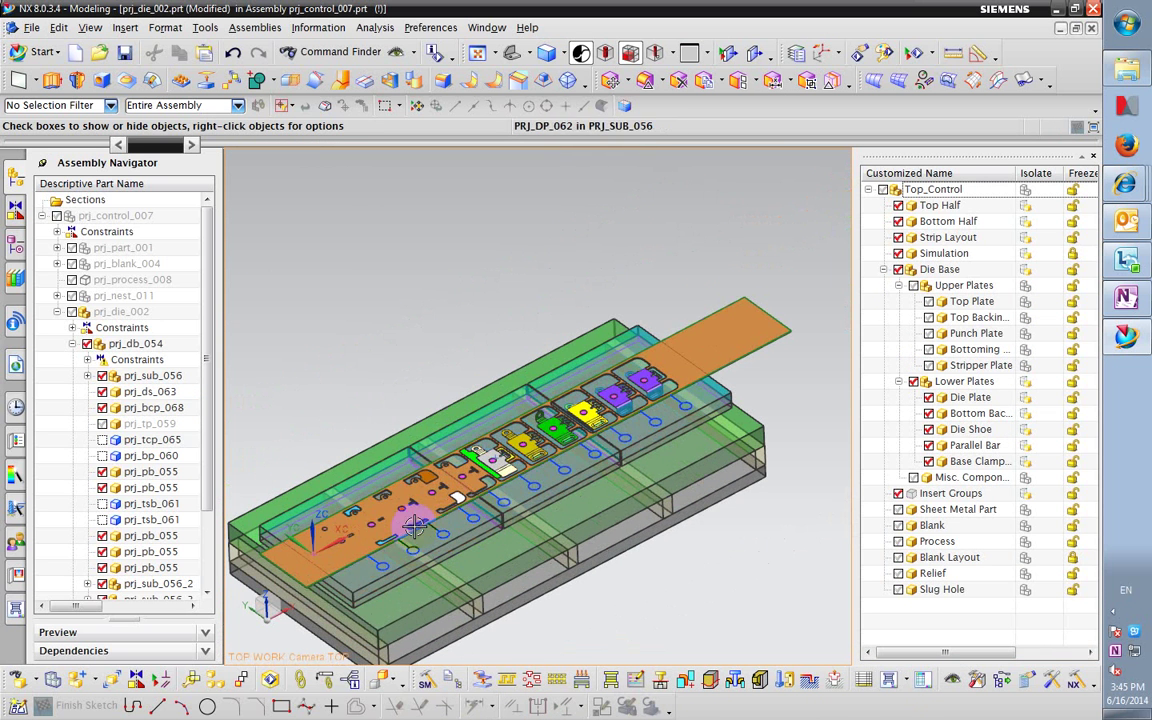
click(357, 545)
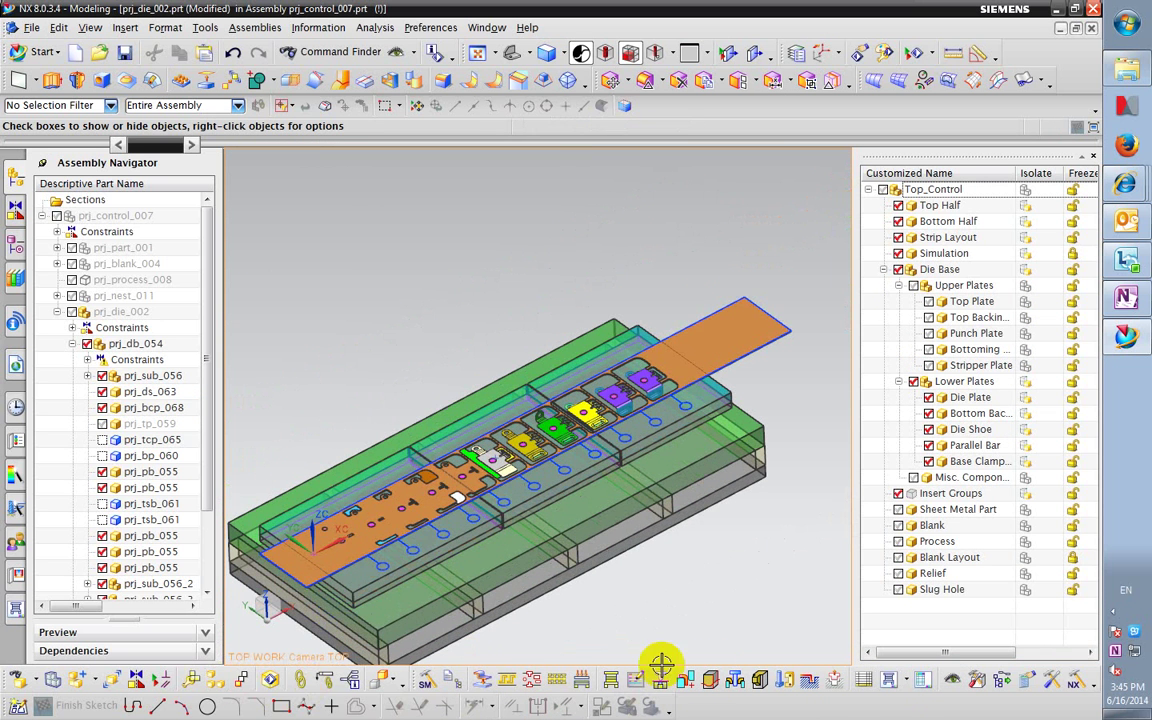
- Try to align the end sub-die base section prj_sub_056_3 along X with Align Die Plates and a gap of 4
click(609, 680)
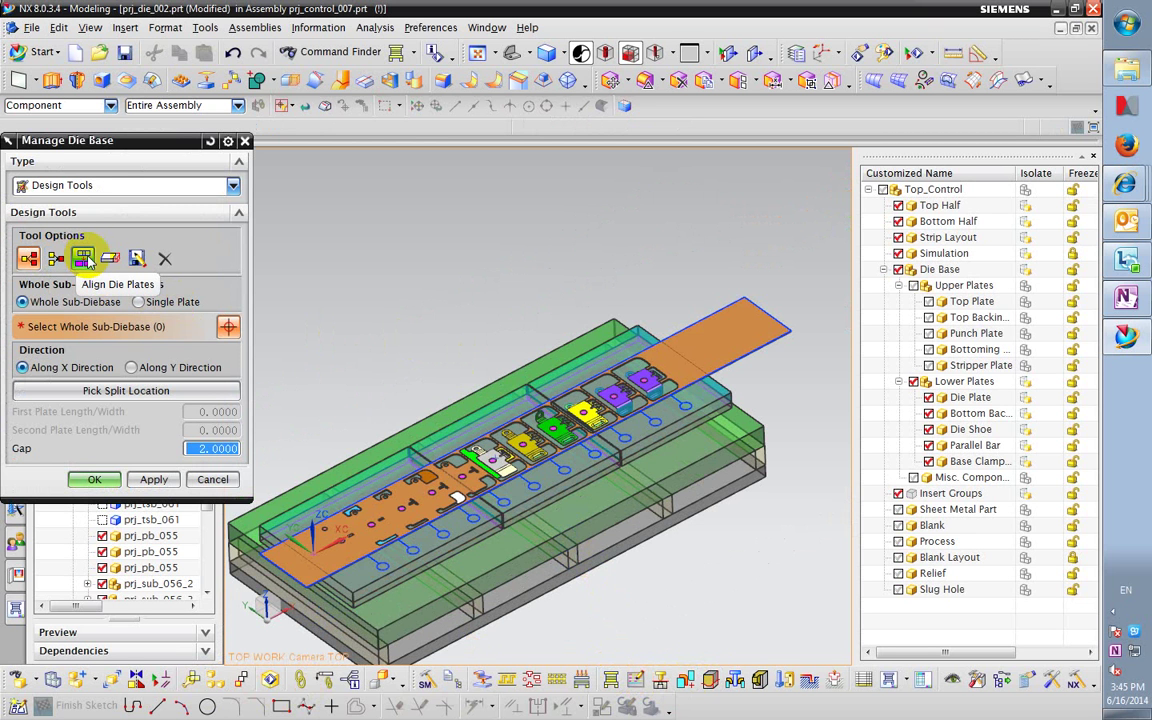
click(83, 259)
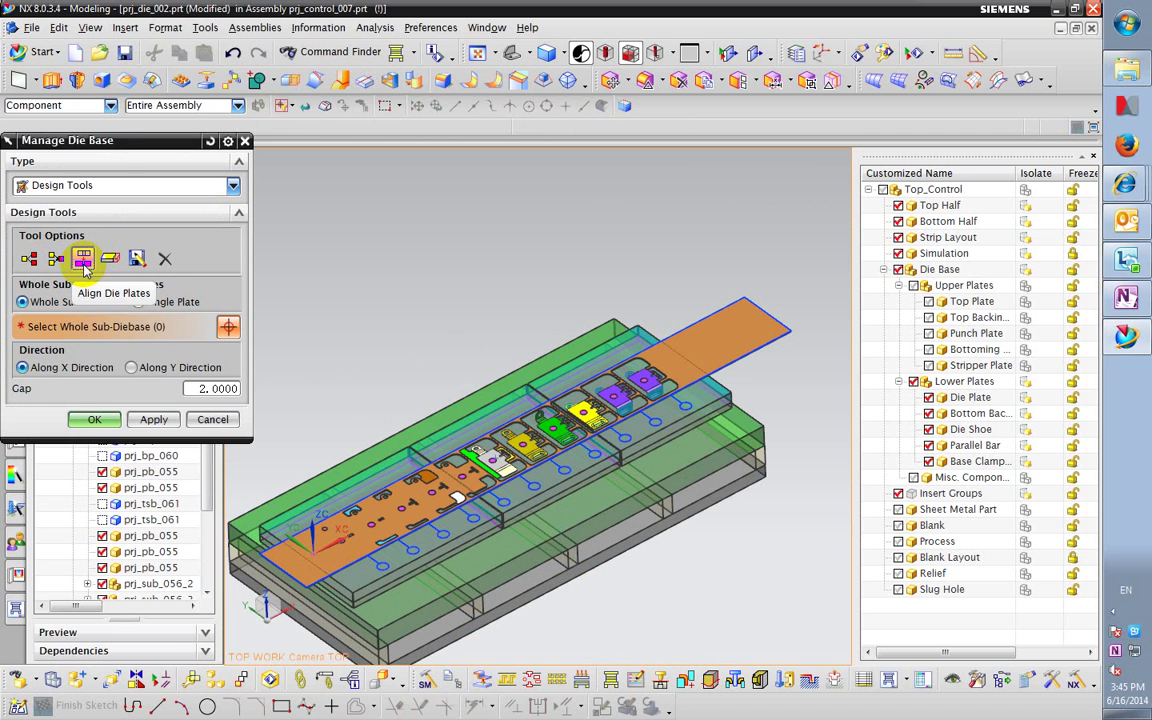
click(653, 440)
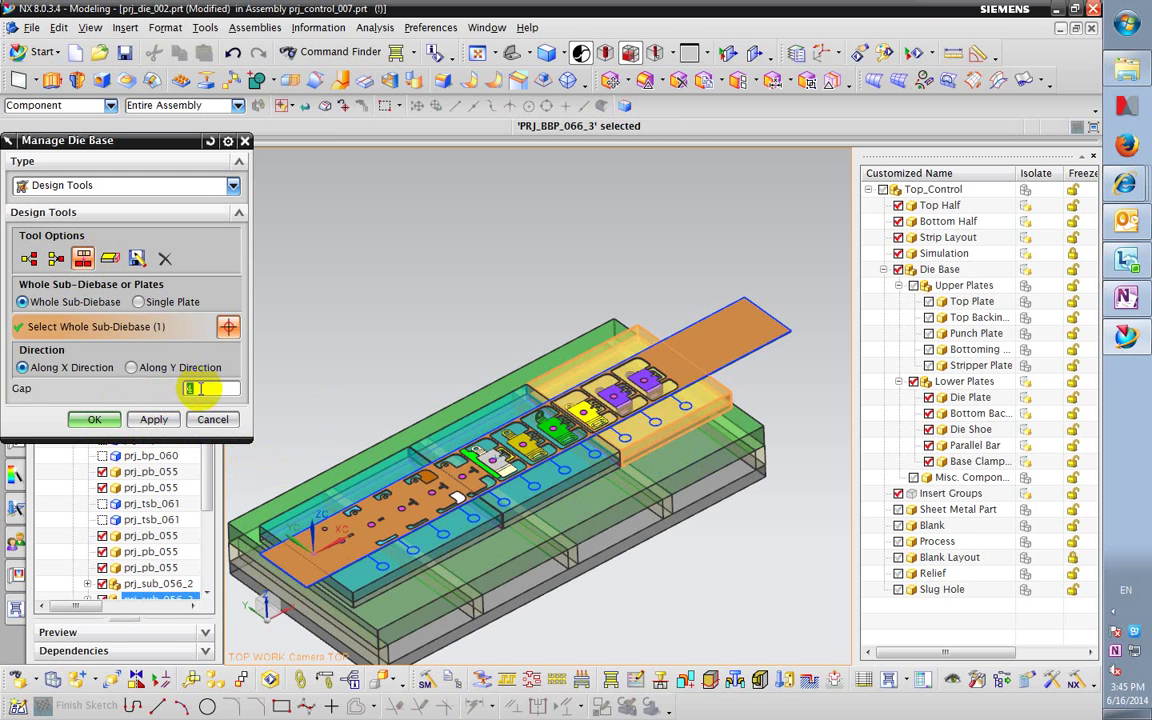
click(100, 420)
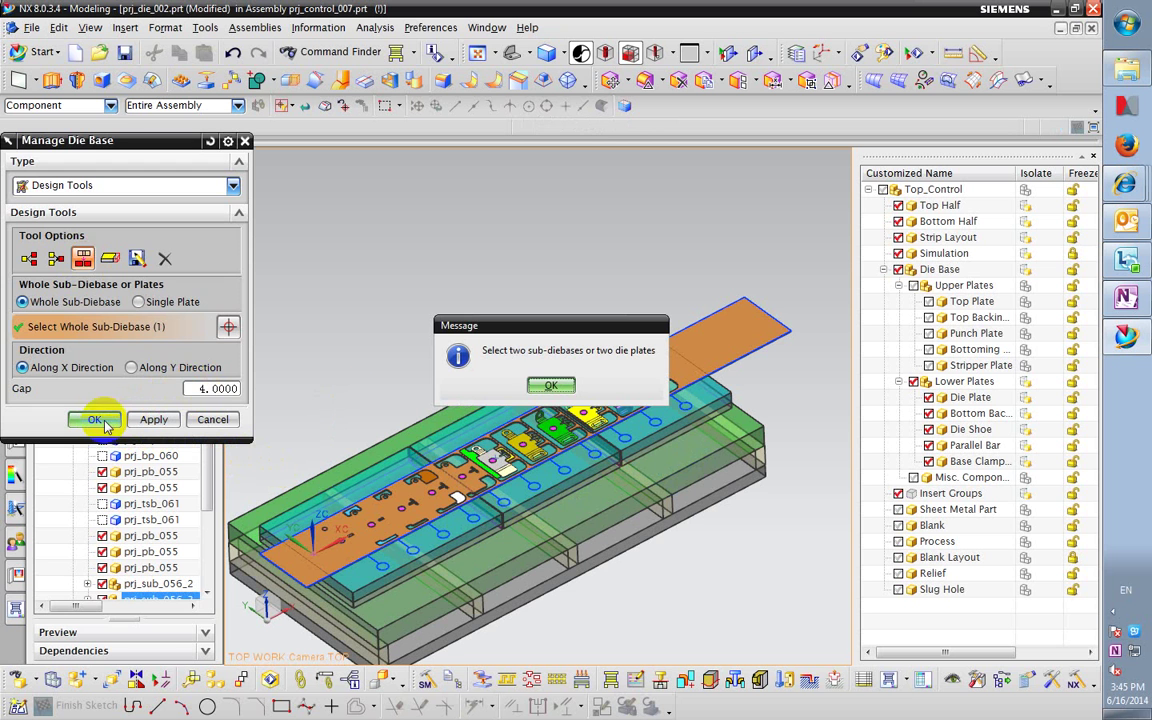
click(548, 384)
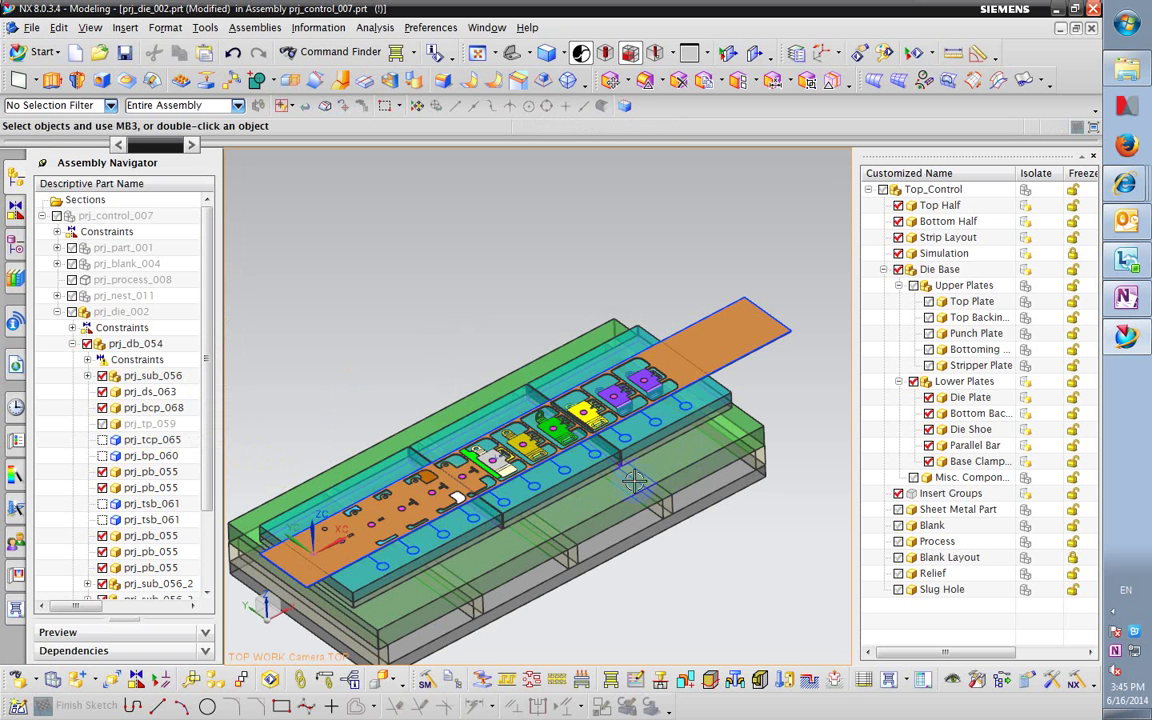
- Try to adjust the plate length of the whole end sub-die base section along X
middle_drag(621, 459, 598, 441)
scroll(590, 440, up, 5)
key(ctrl+f)
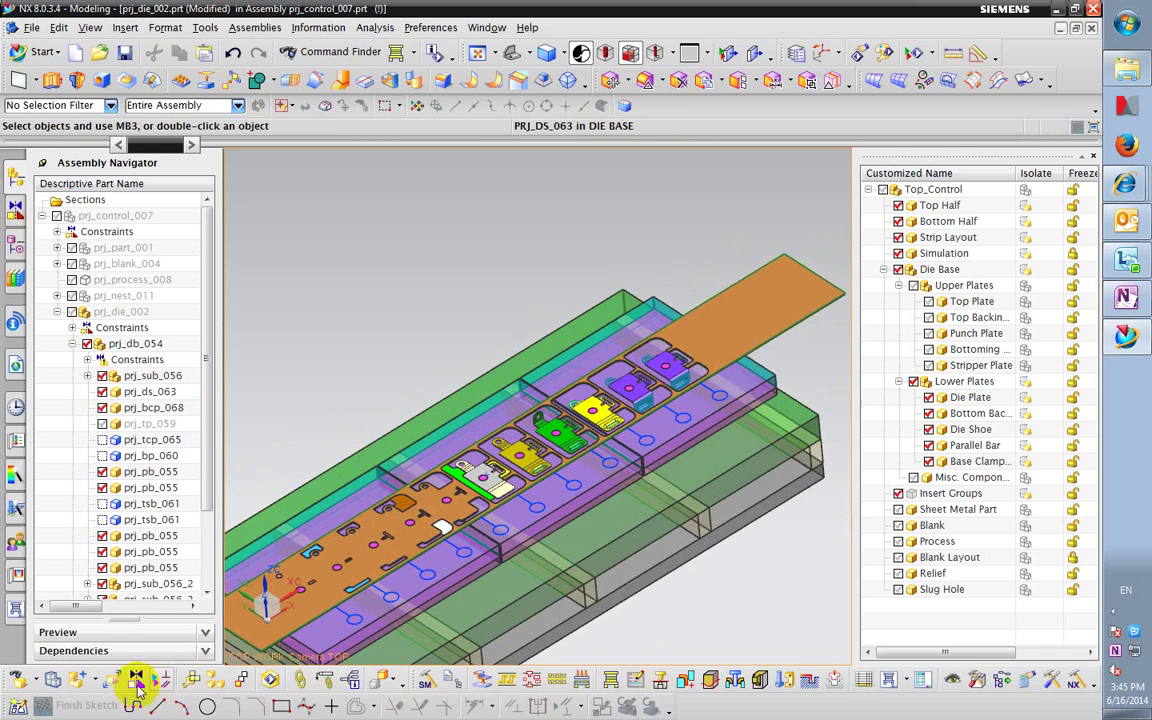
click(606, 676)
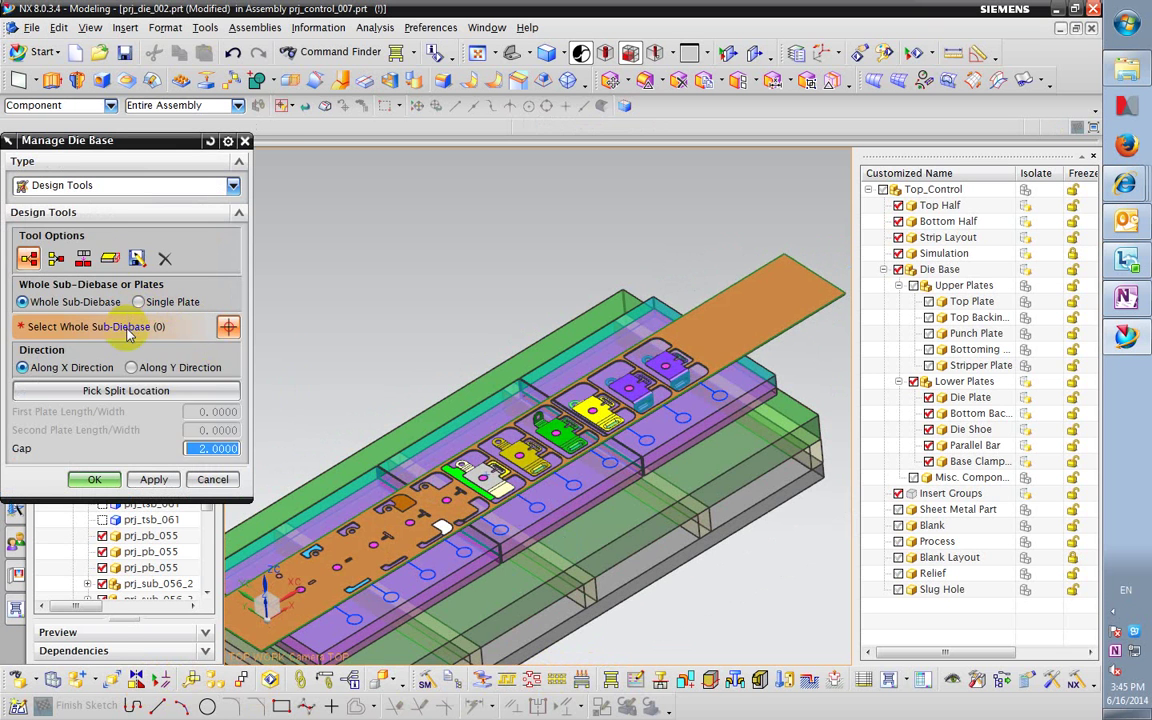
click(109, 258)
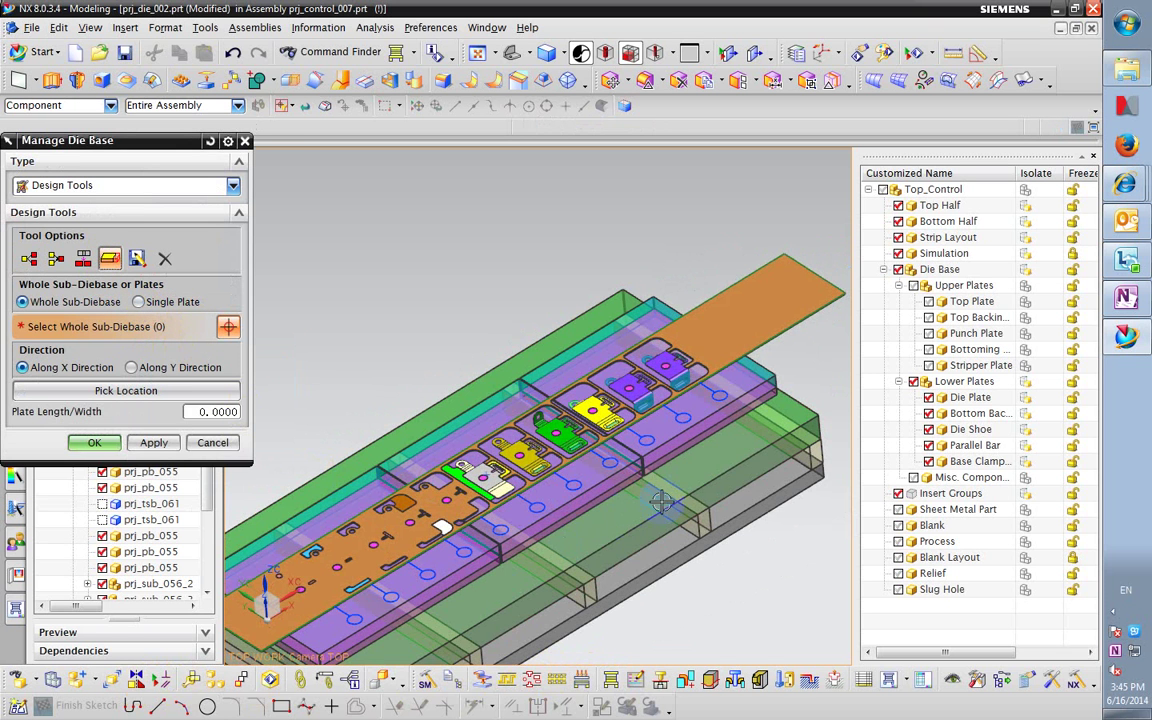
click(653, 375)
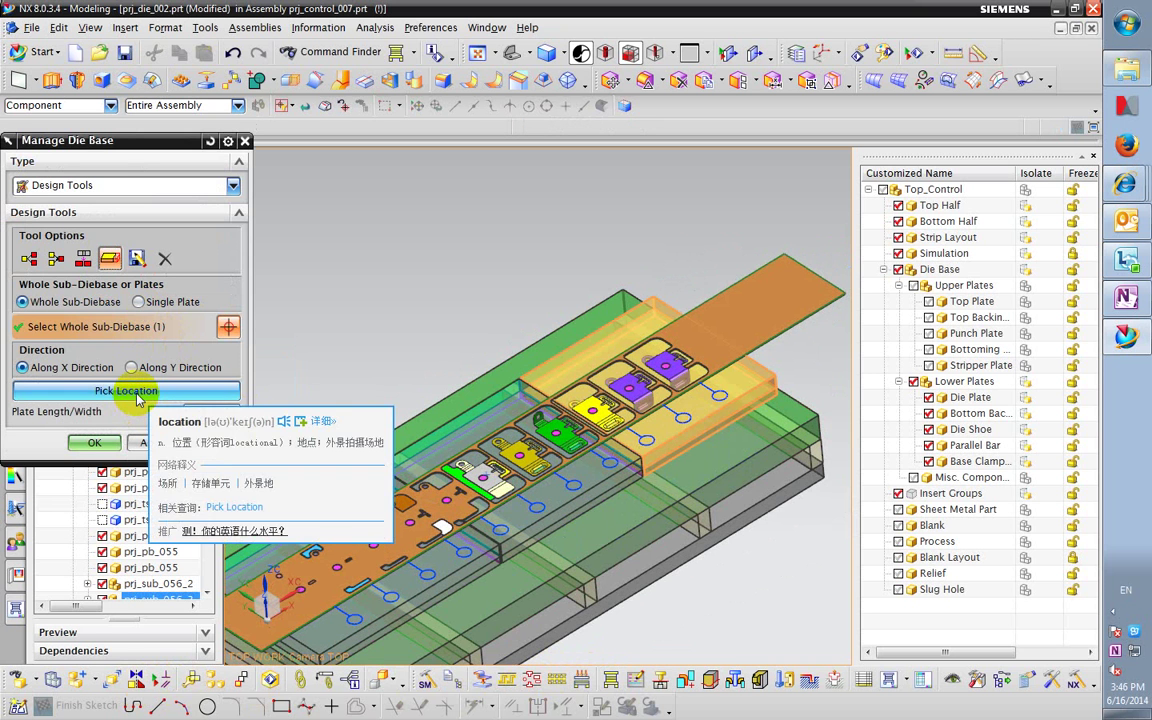
click(145, 443)
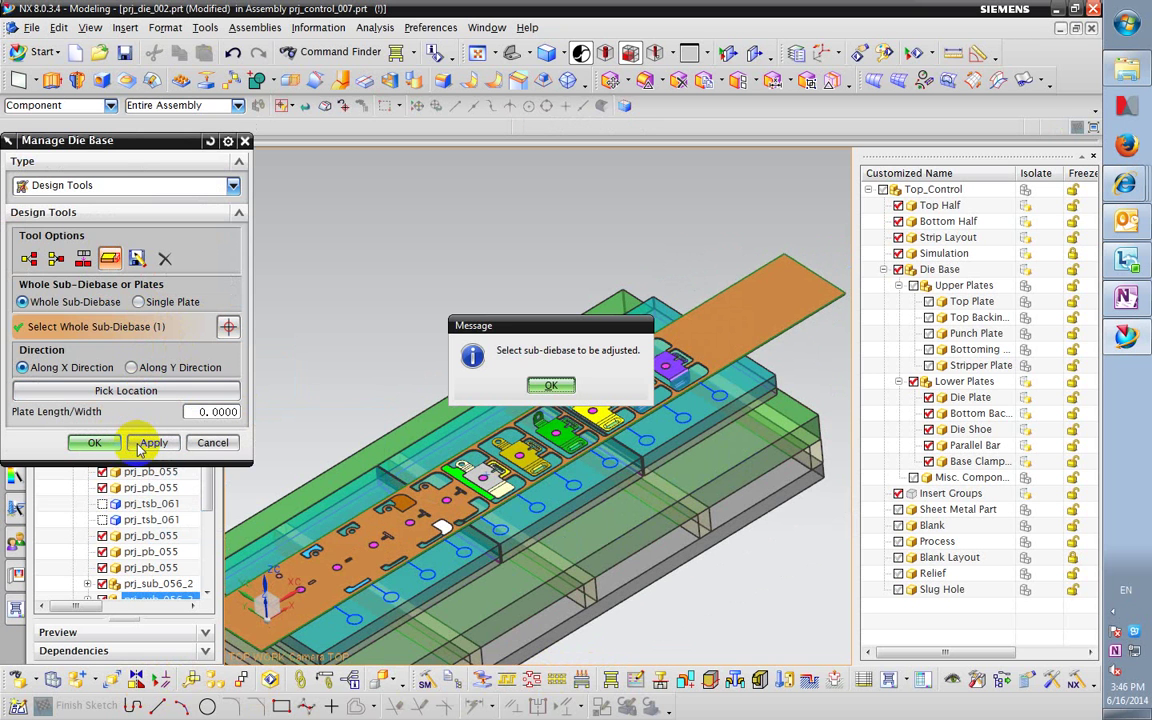
click(553, 385)
click(170, 393)
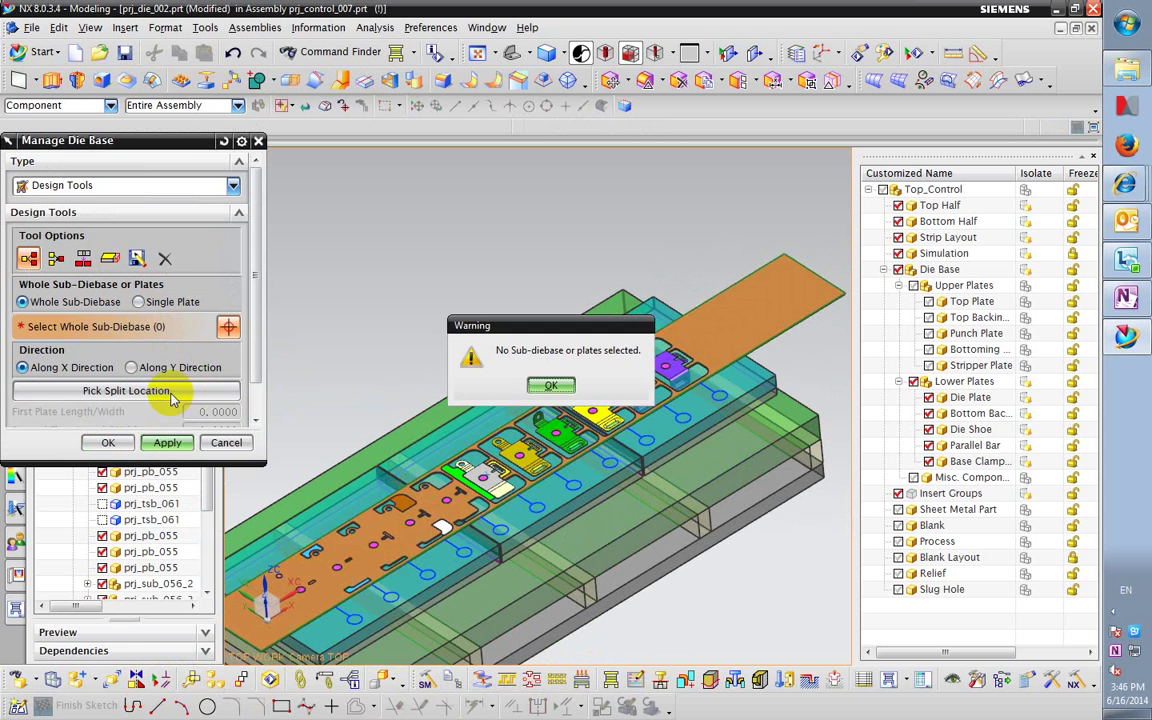
click(550, 385)
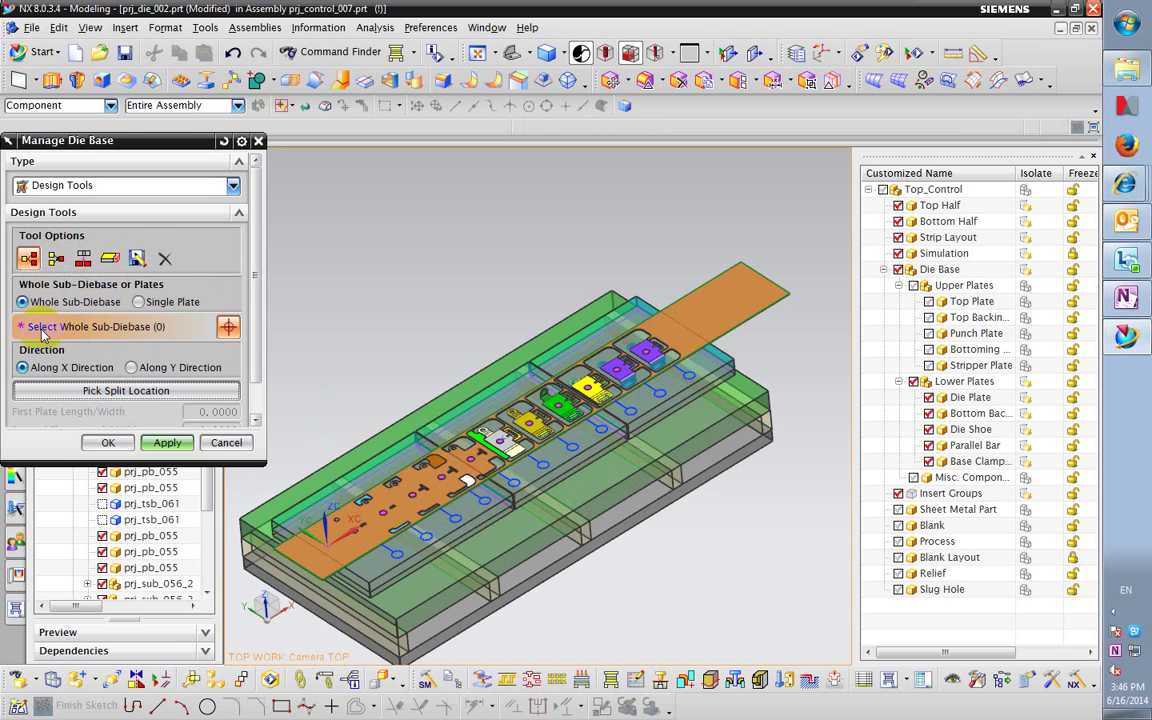
- Try to split the single bottom backing plate prj_bbp_066_3 along X with a gap of 4
click(160, 302)
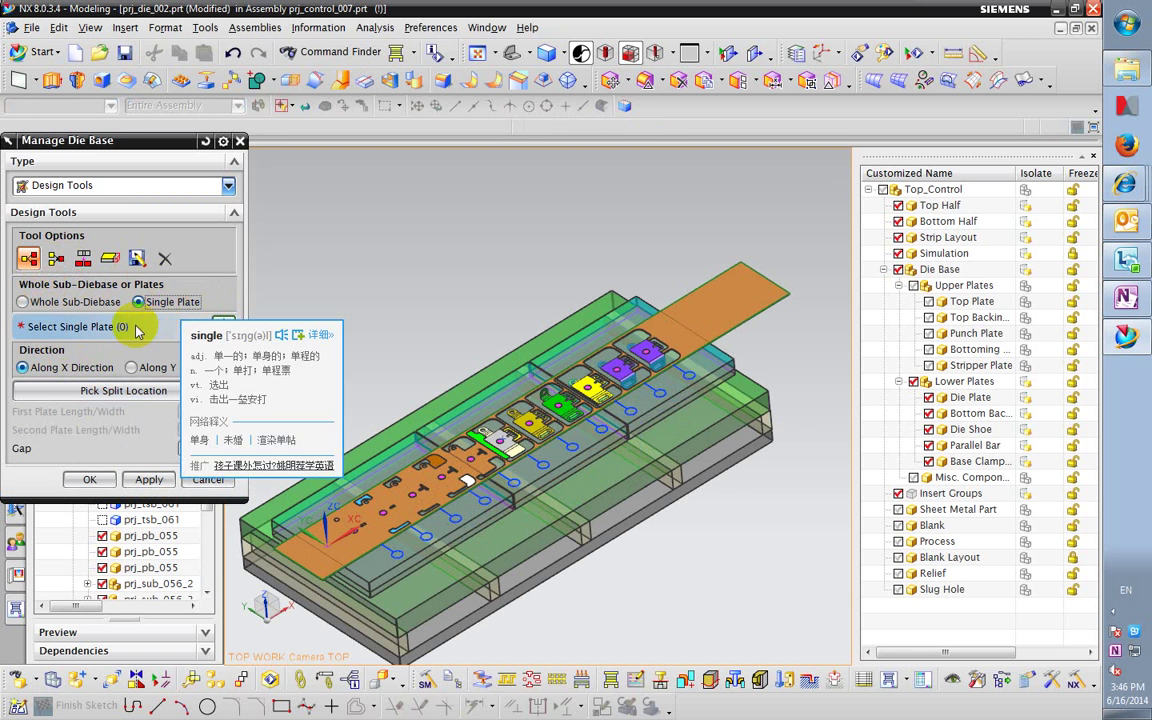
scroll(621, 417, up, 2)
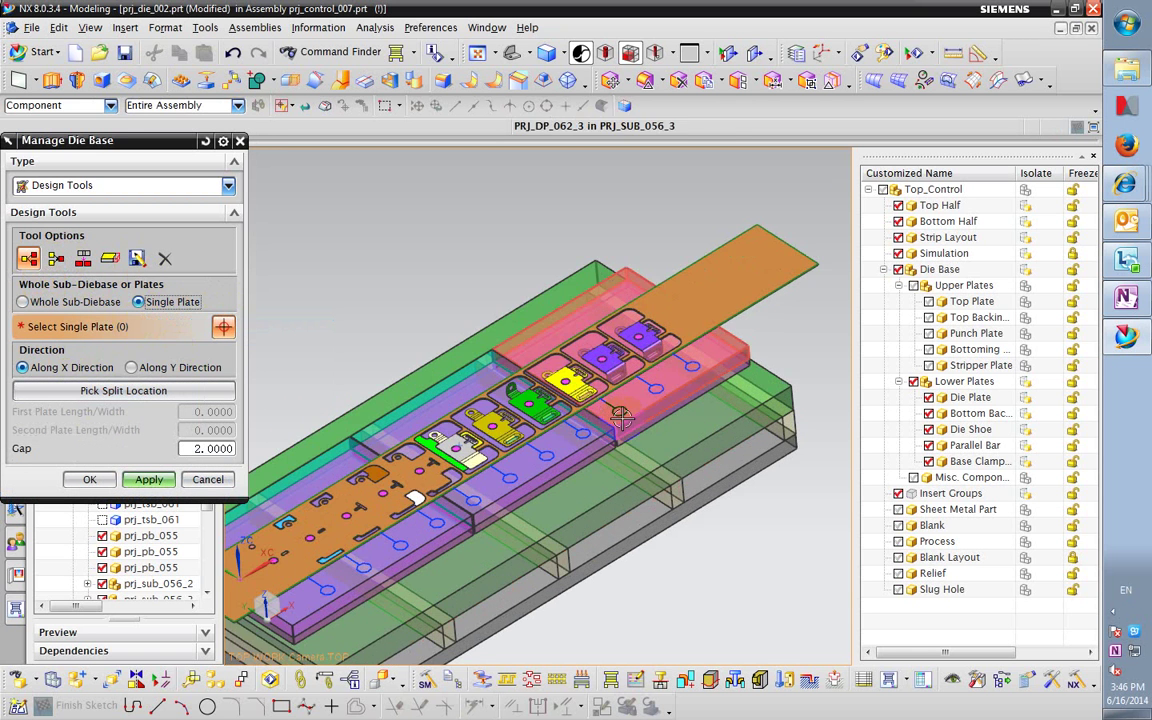
scroll(628, 430, up, 4)
click(620, 436)
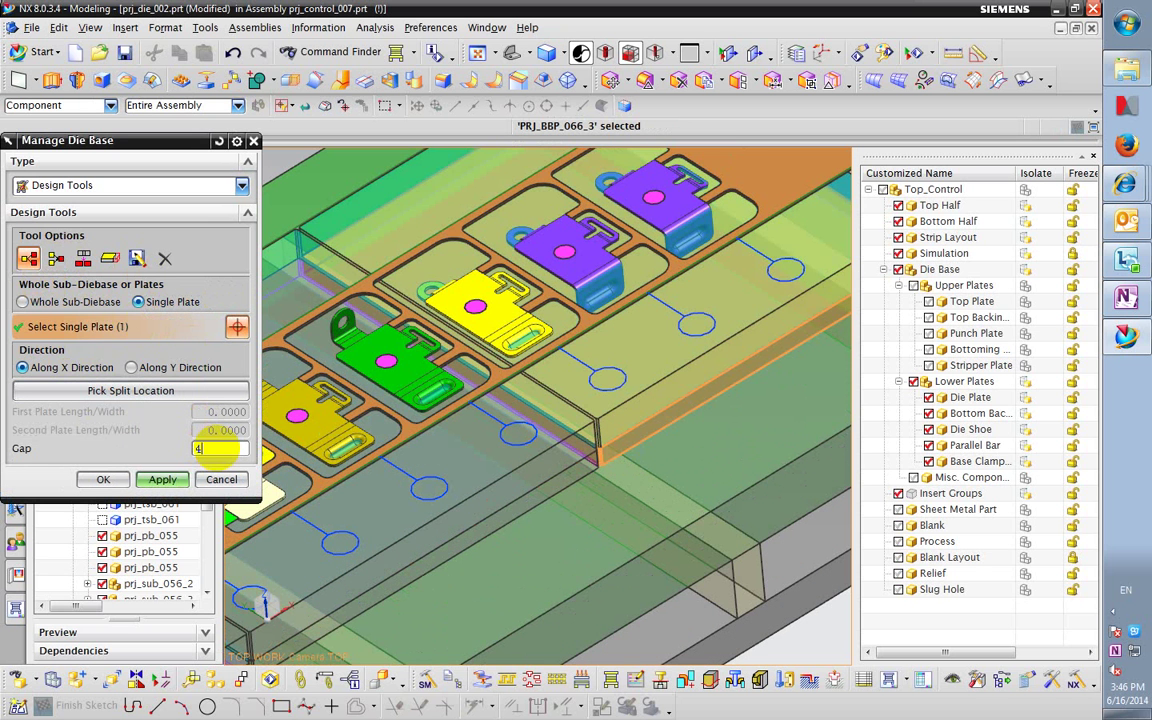
click(162, 479)
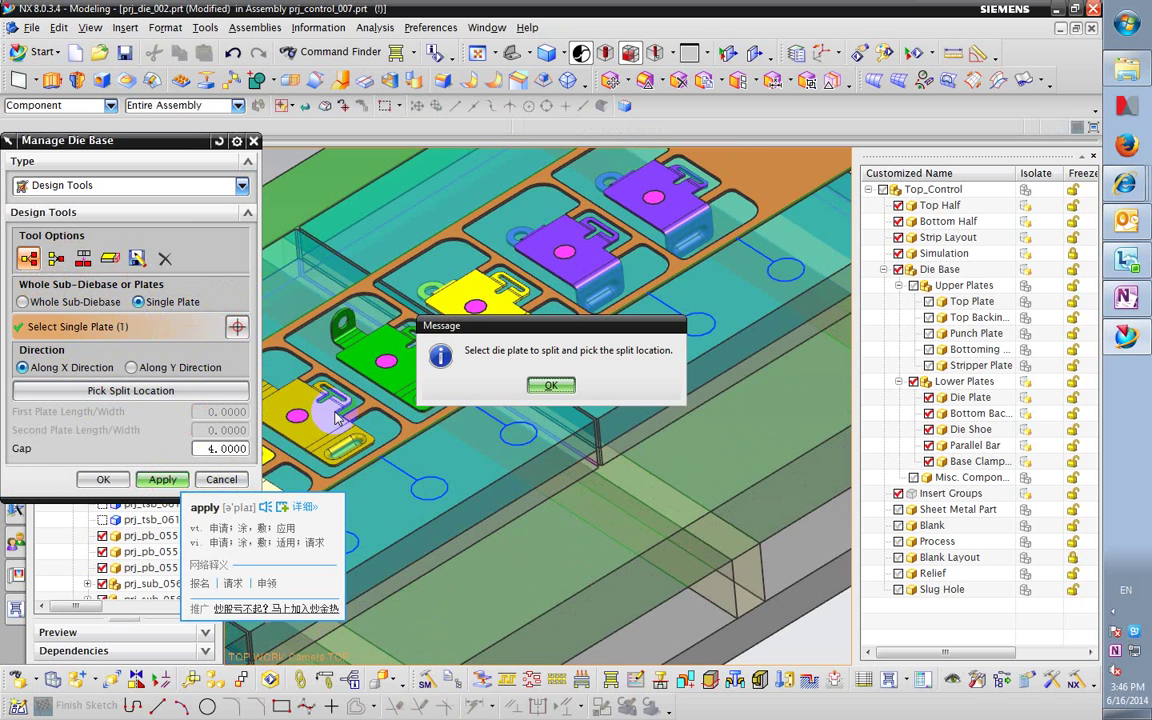
click(551, 385)
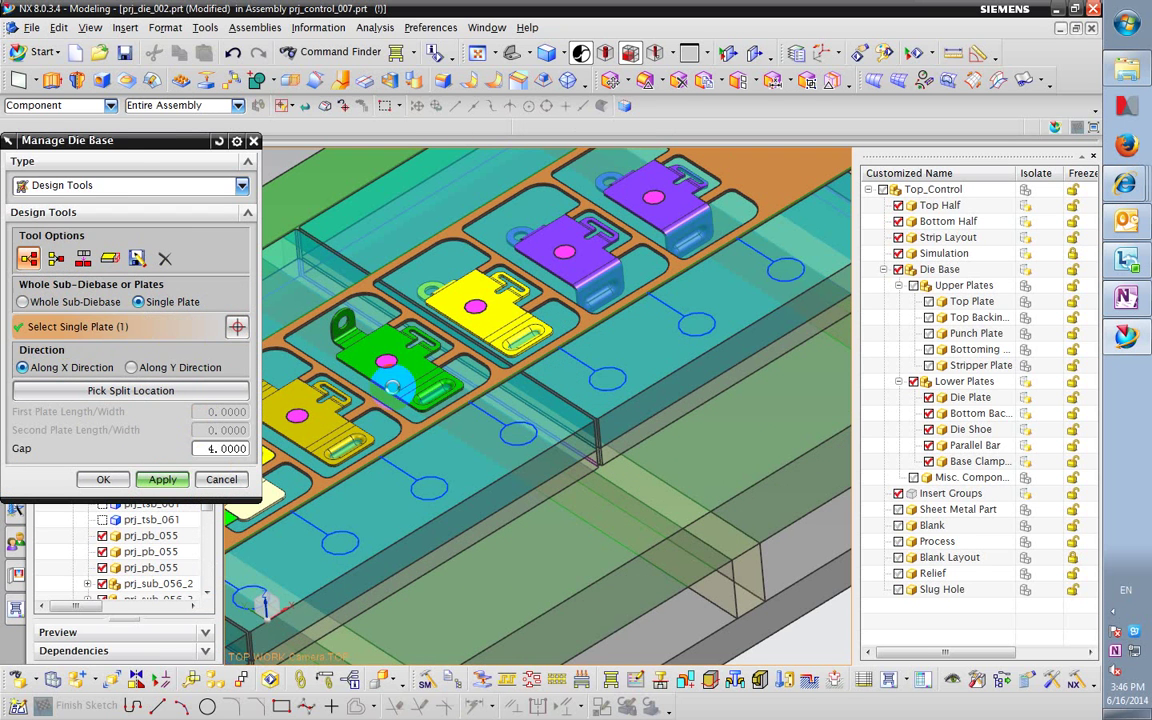
click(212, 479)
scroll(638, 447, down, 5)
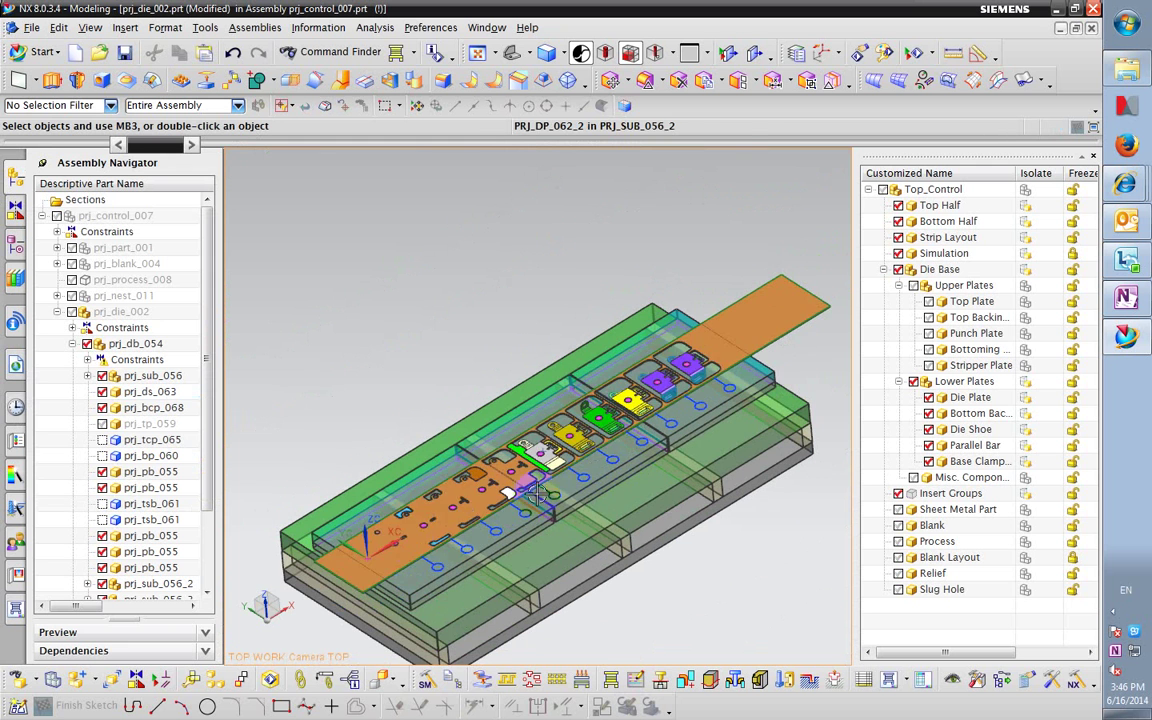
- Merge the first and middle whole sub-die base sections into one along X with the die base Design Tools
click(538, 492)
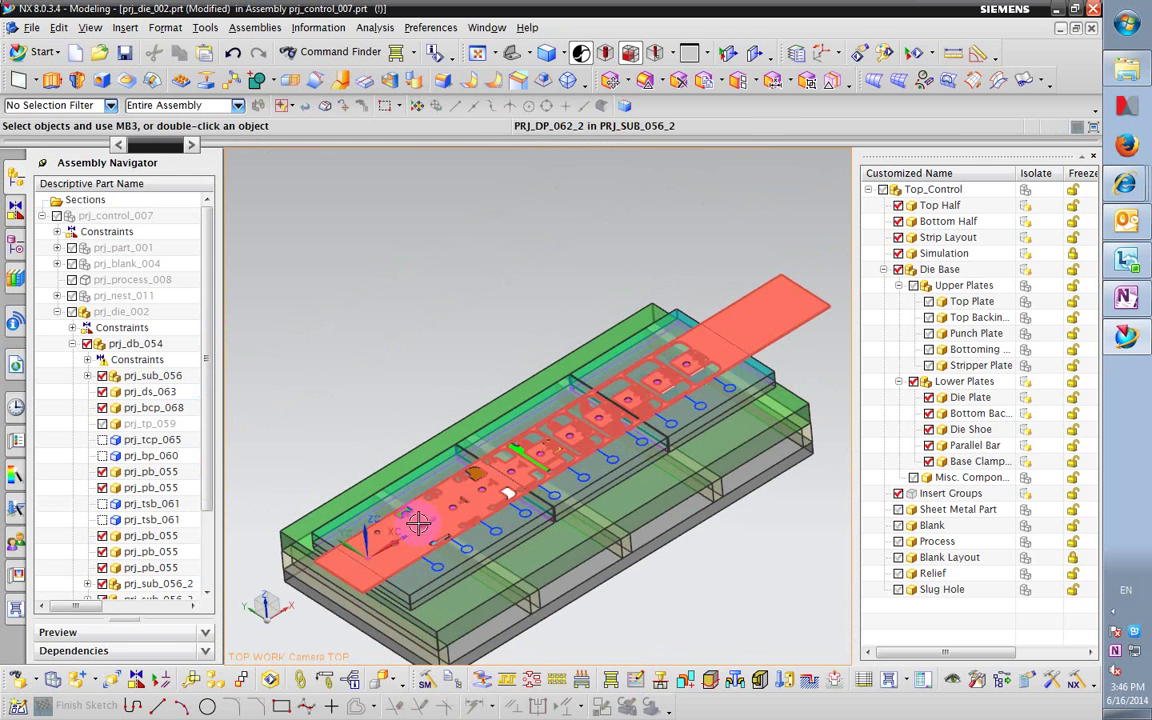
click(610, 680)
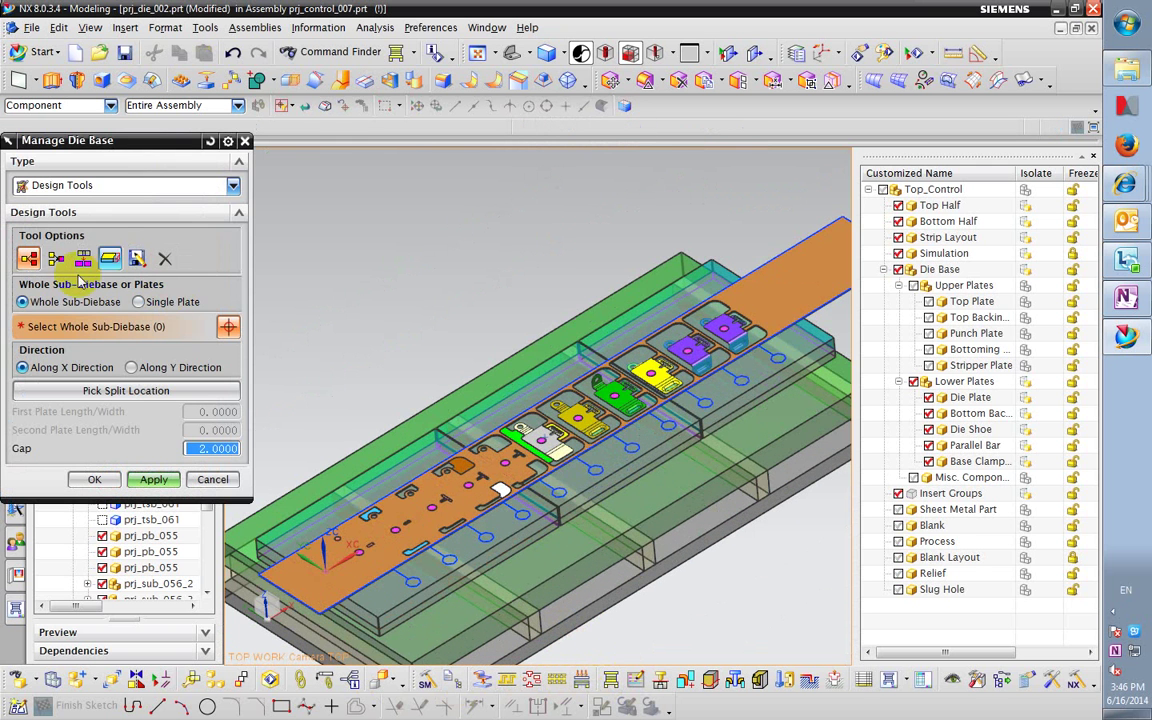
click(520, 518)
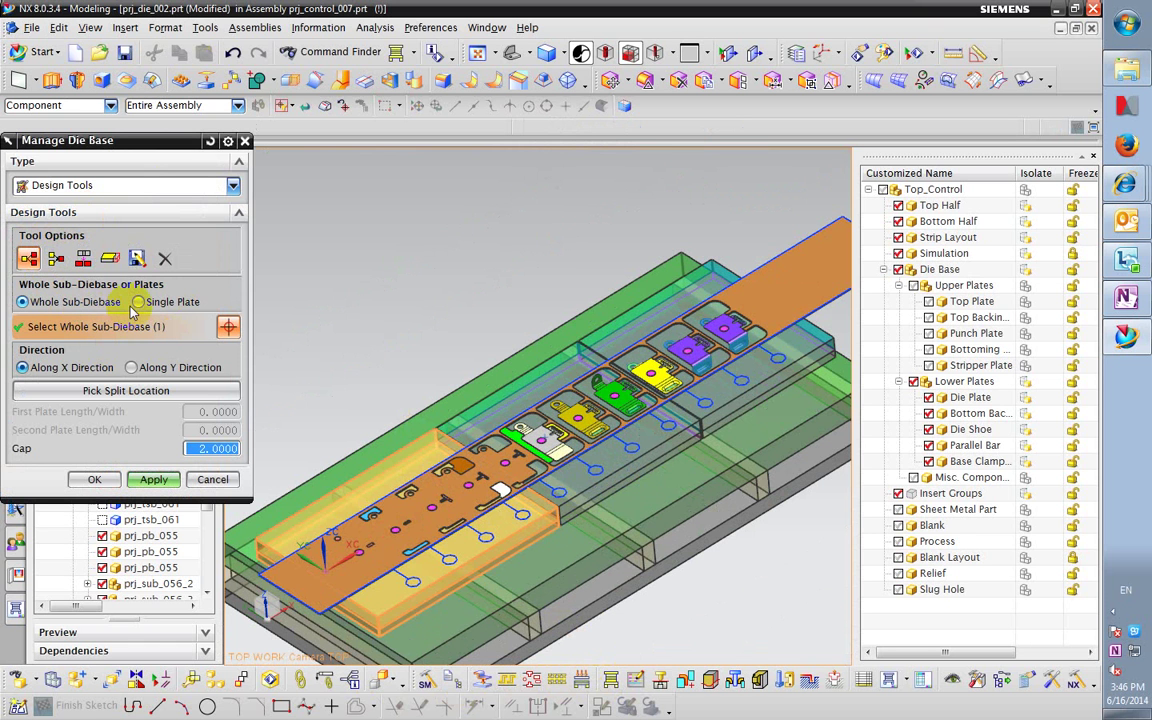
click(56, 259)
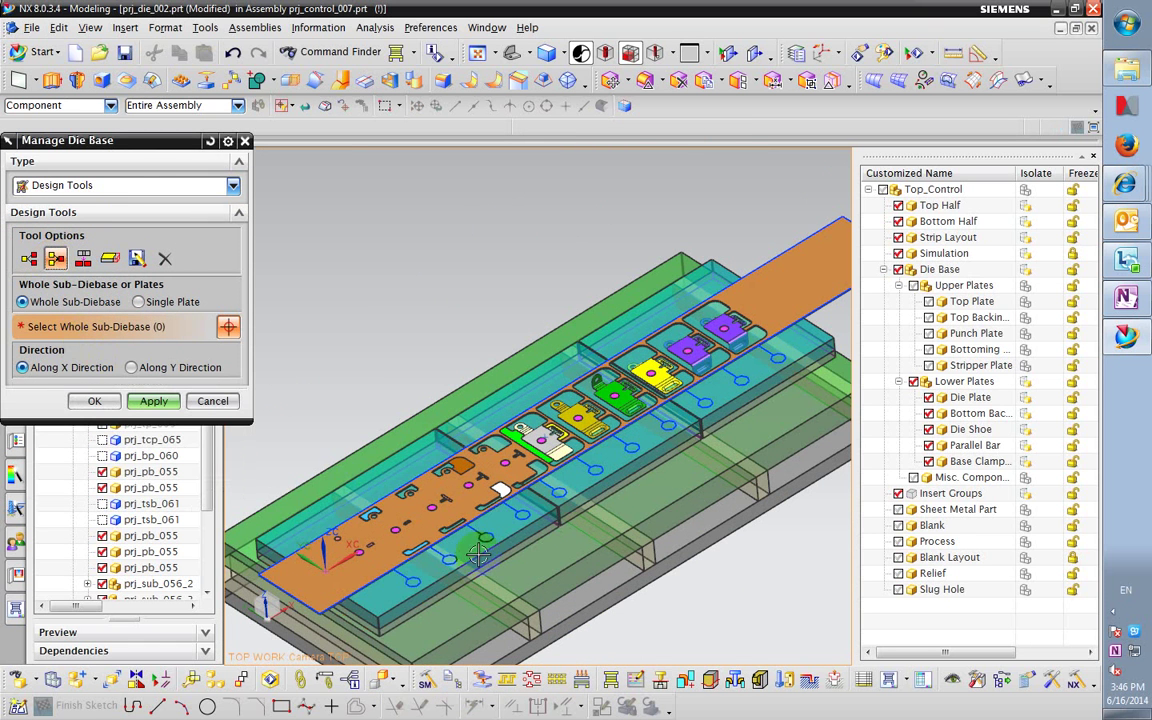
click(600, 488)
click(600, 488)
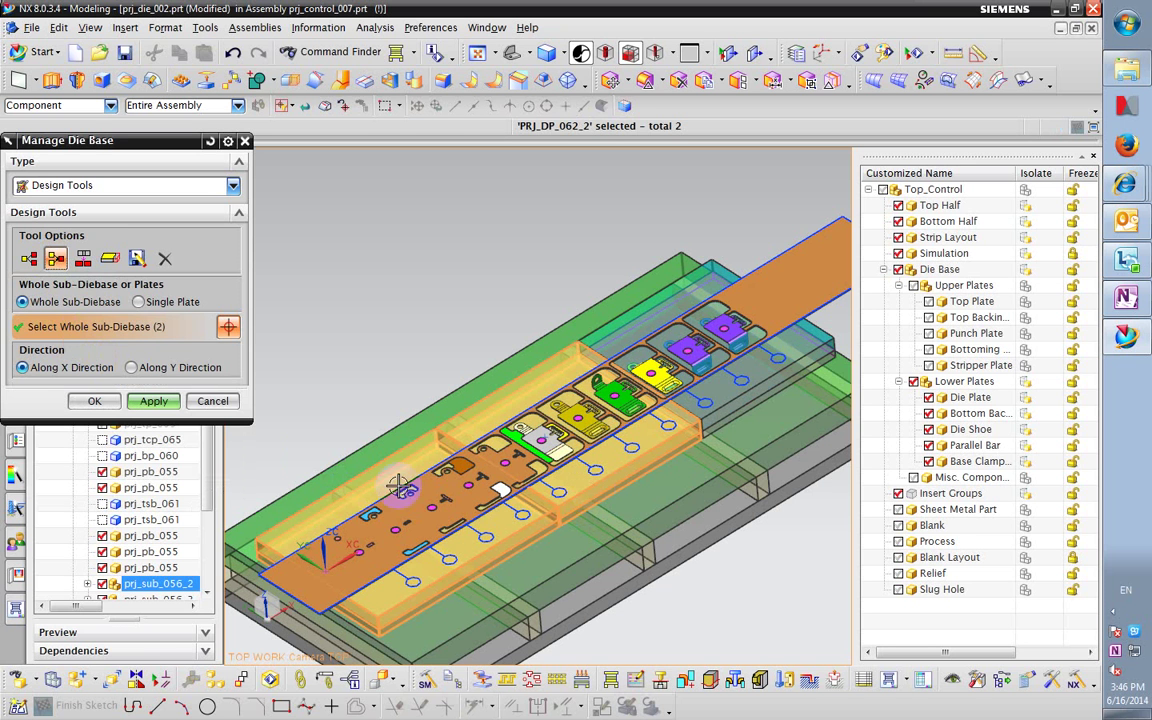
click(160, 401)
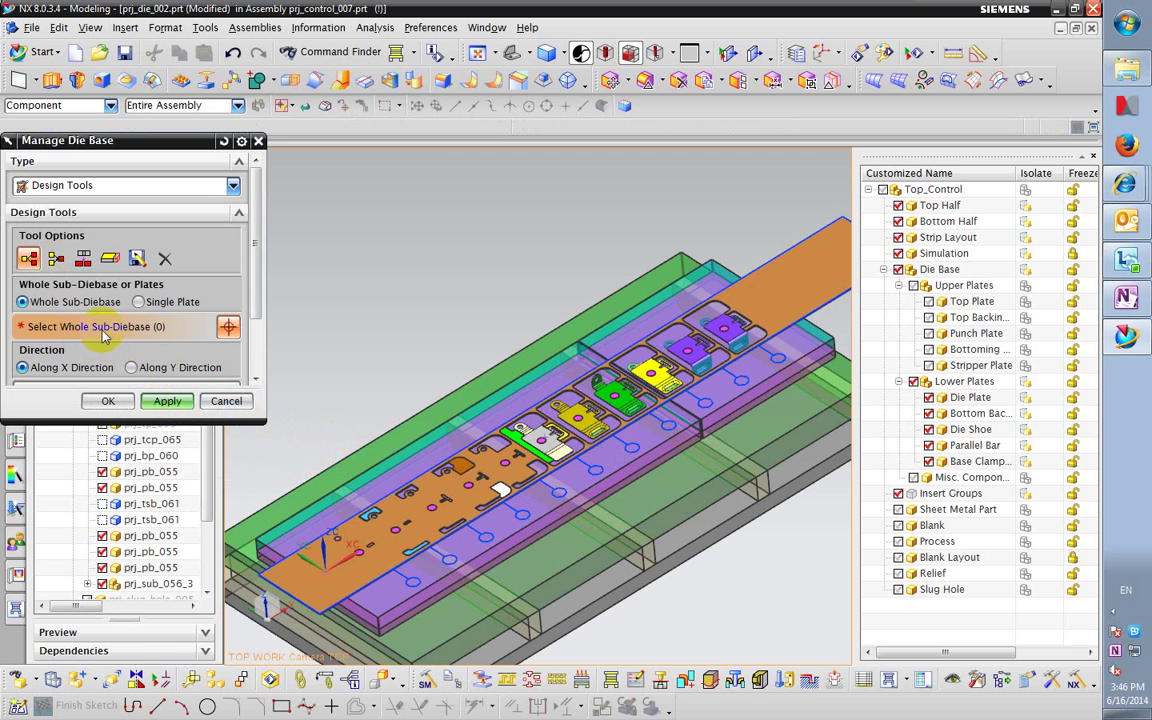
- Split the merged sub-die base along X into 393 and 309 long sections with a gap of 4
click(28, 258)
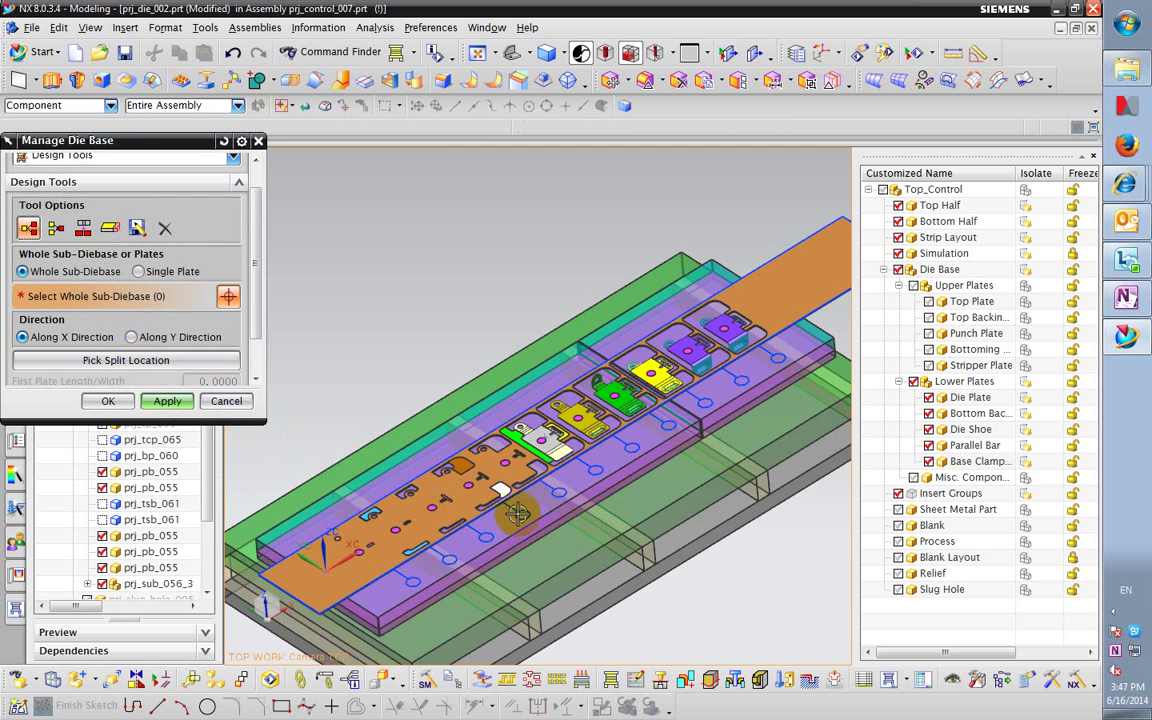
click(432, 511)
click(200, 450)
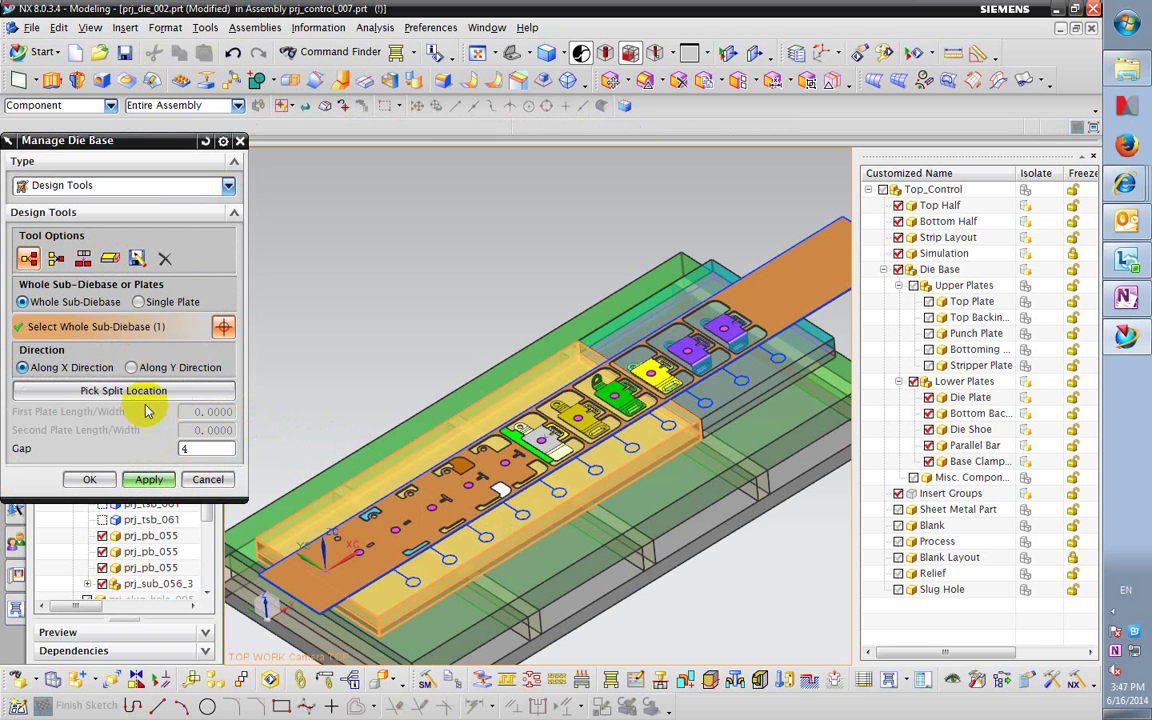
click(185, 393)
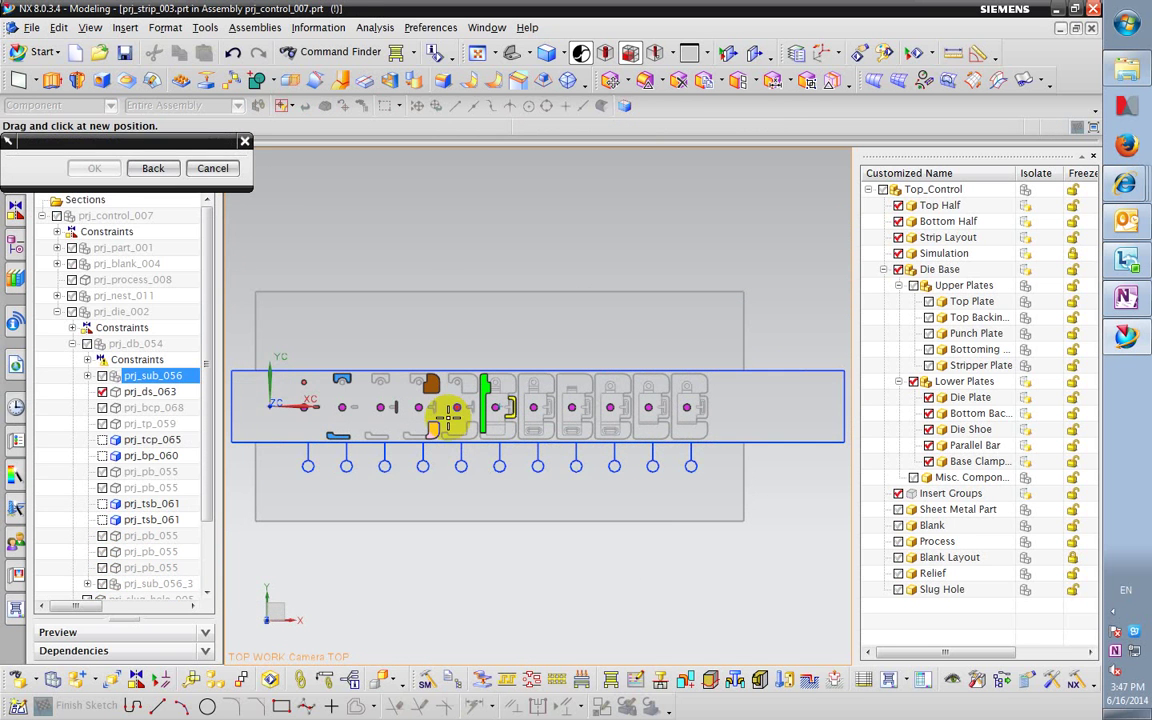
click(450, 409)
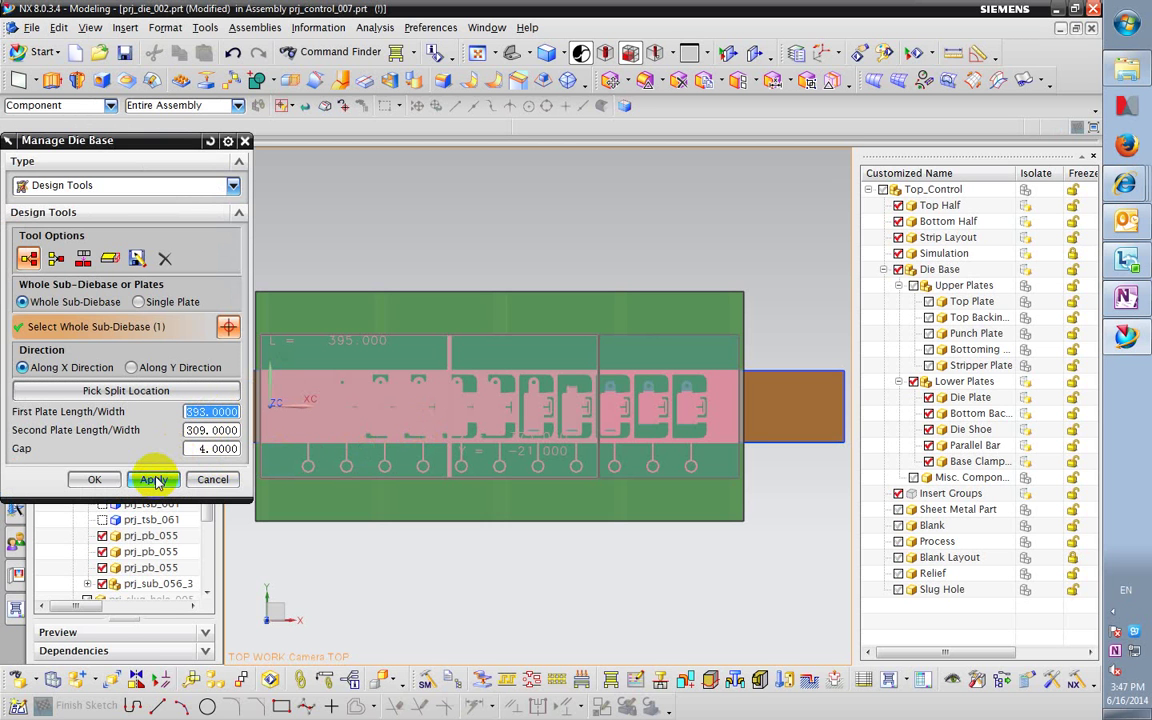
click(99, 480)
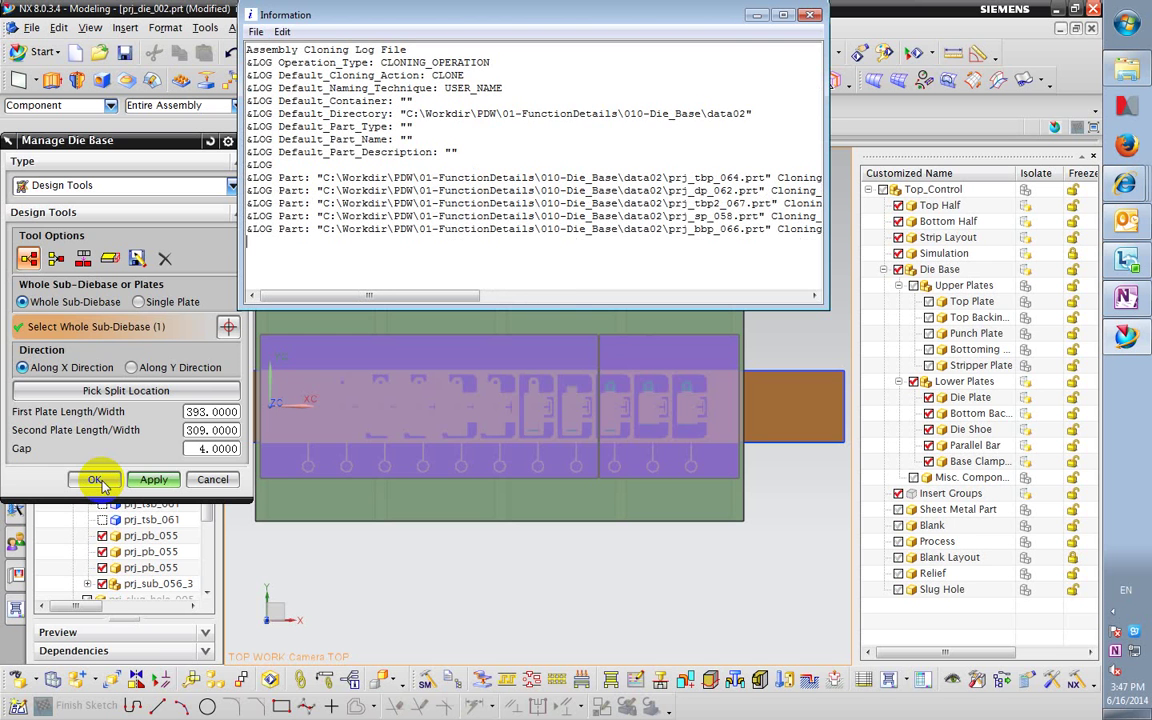
click(95, 480)
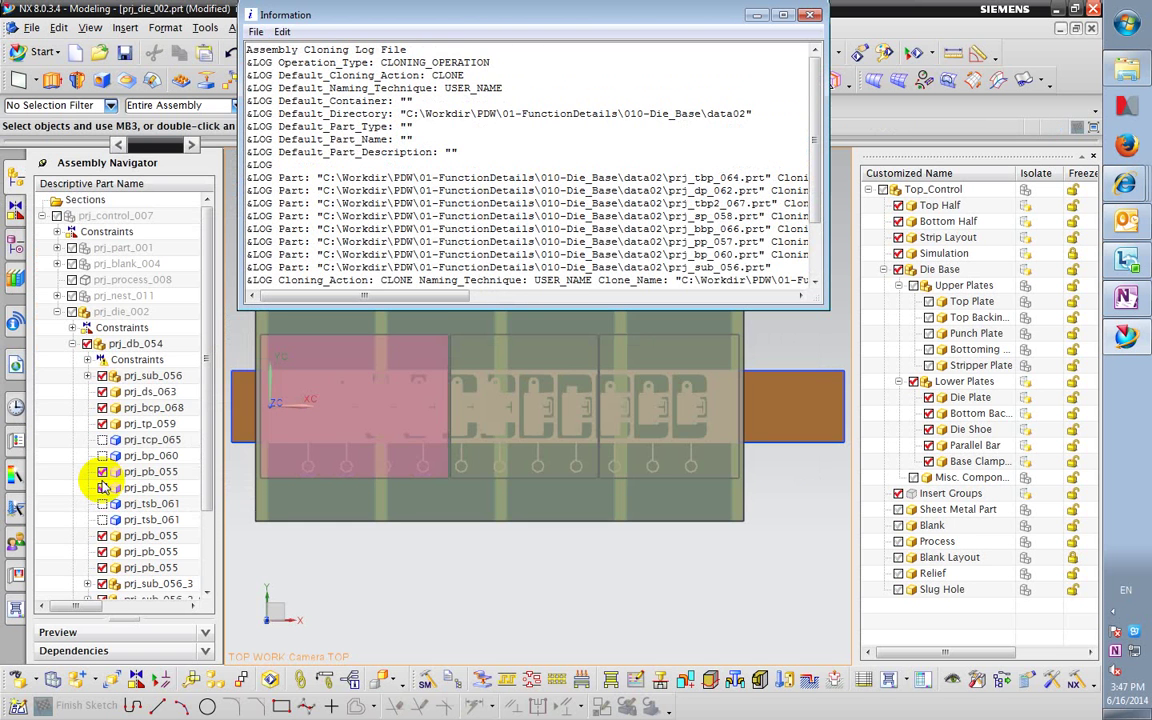
click(811, 14)
- Check the gaps between the sub-die base sections from the side and hide the upper plates of the die base
middle_drag(480, 330, 438, 381)
scroll(438, 381, down, 3)
scroll(430, 380, up, 6)
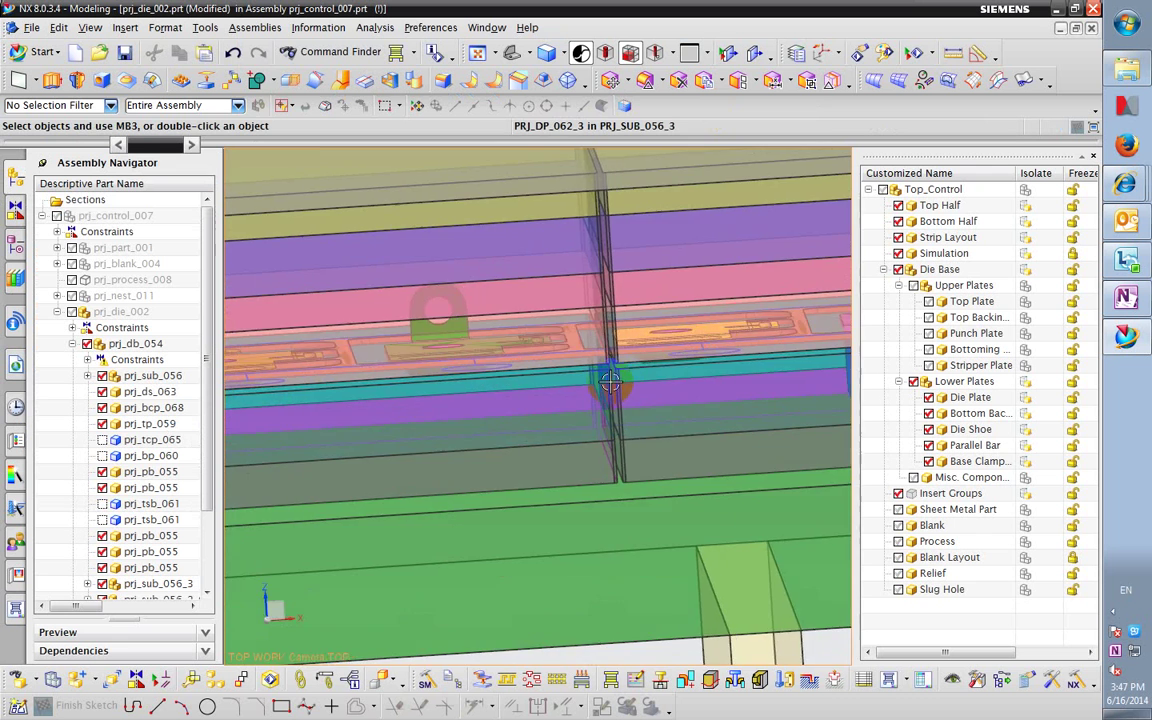
scroll(420, 380, down, 4)
scroll(420, 380, down, 2)
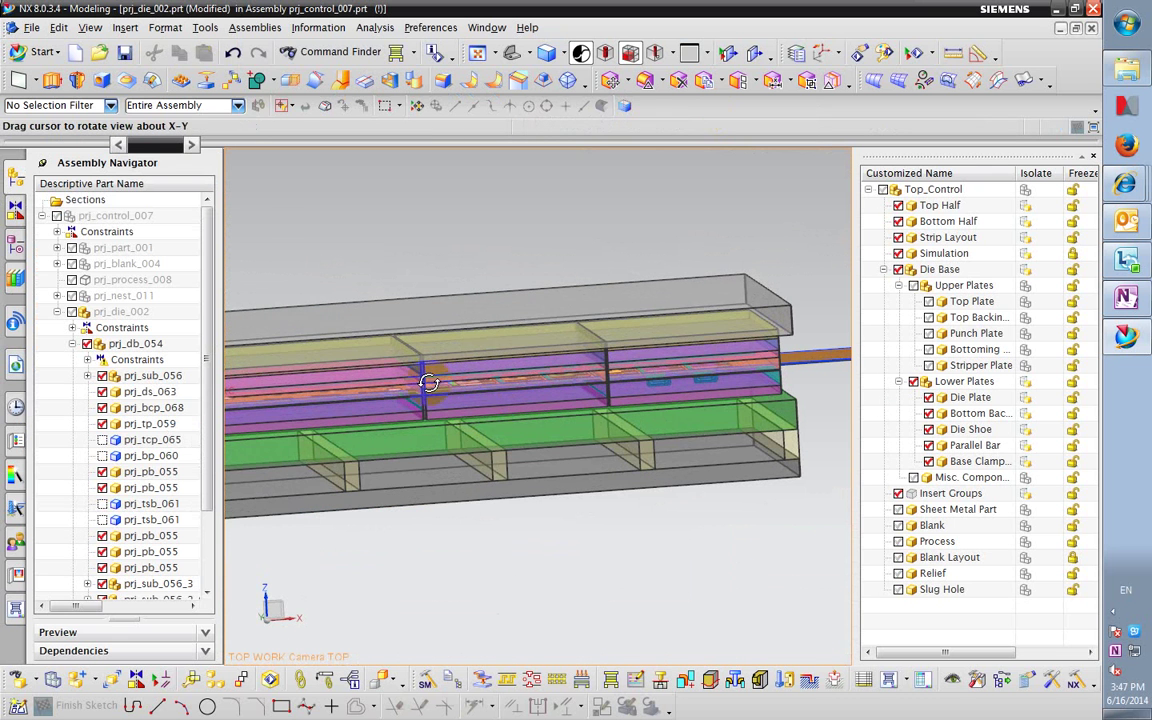
click(914, 287)
middle_drag(560, 390, 600, 392)
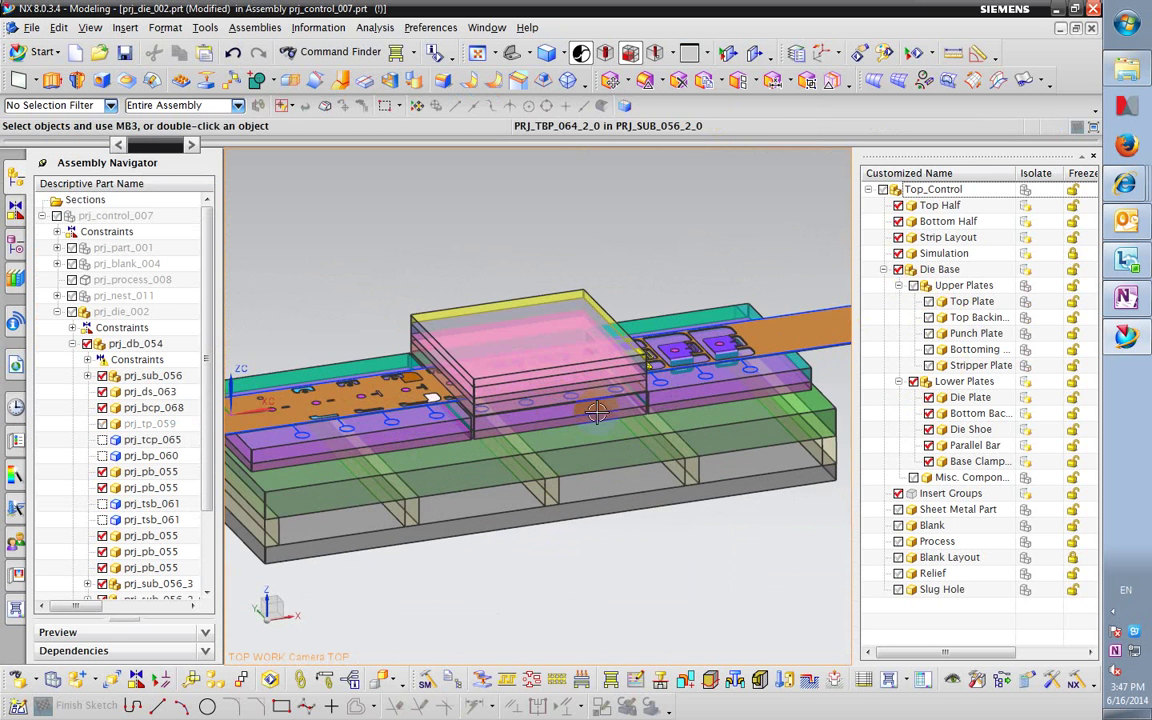
- Inspect the plates still shown over the middle of the die base and select the punch plate and top backing plate
click(913, 382)
click(913, 382)
middle_drag(500, 400, 421, 432)
click(421, 432)
scroll(160, 483, down, 2)
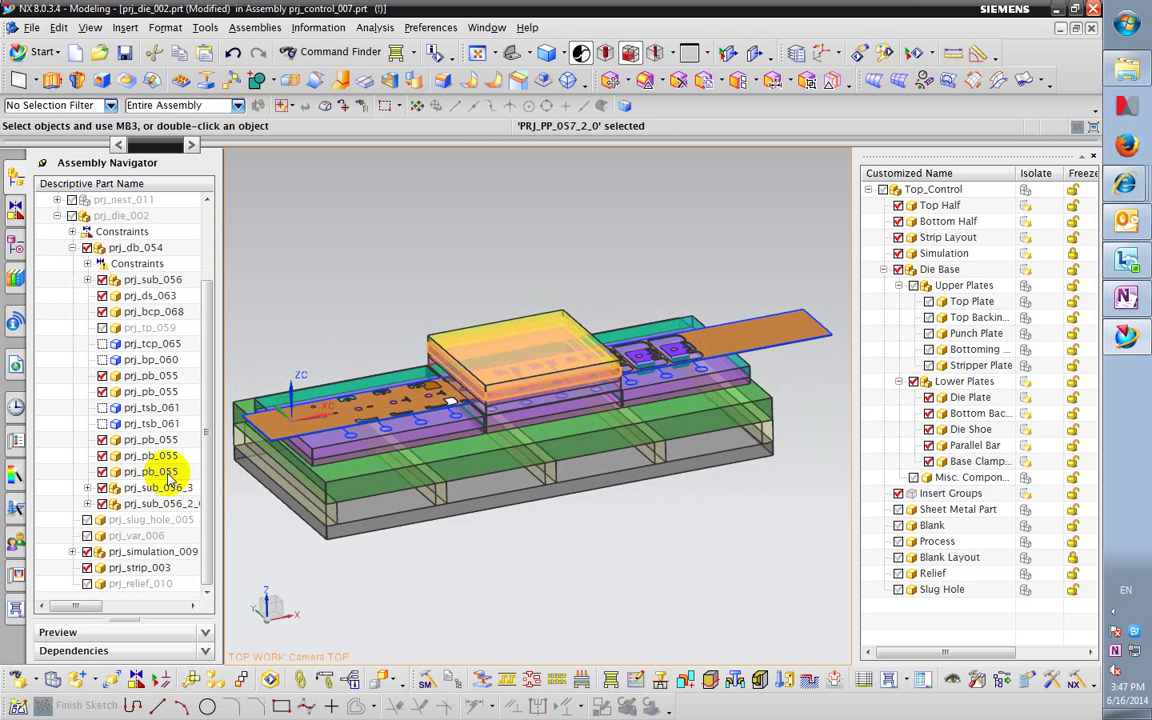
click(544, 346)
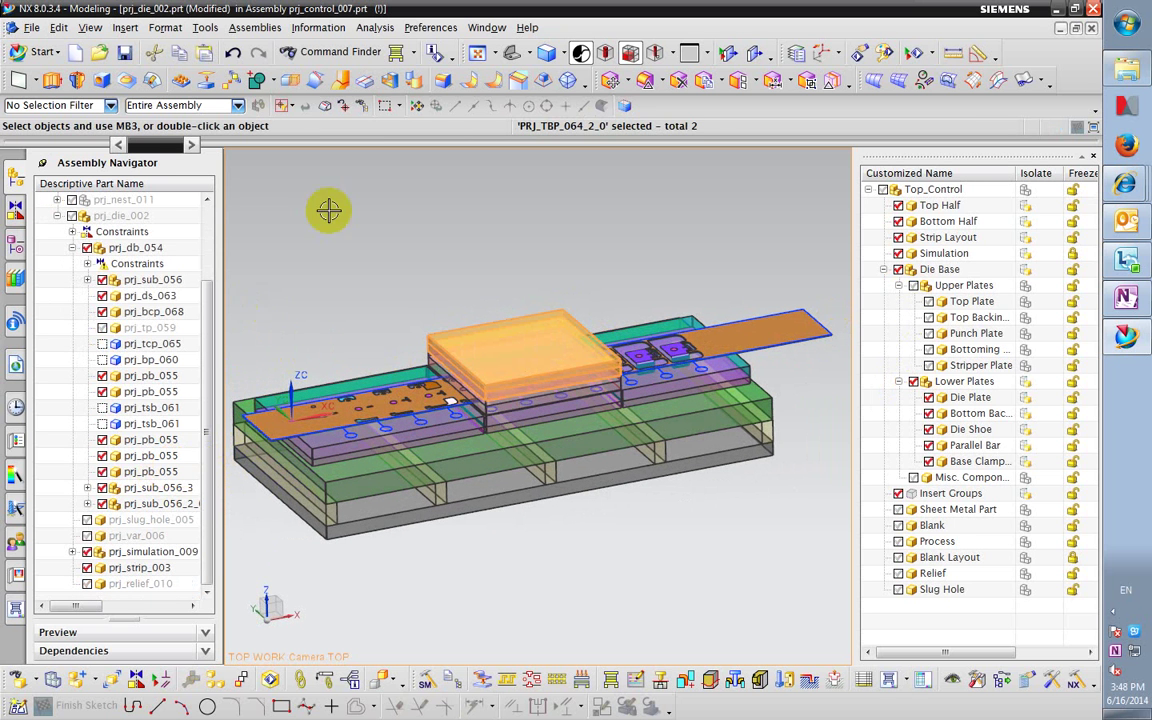
click(461, 52)
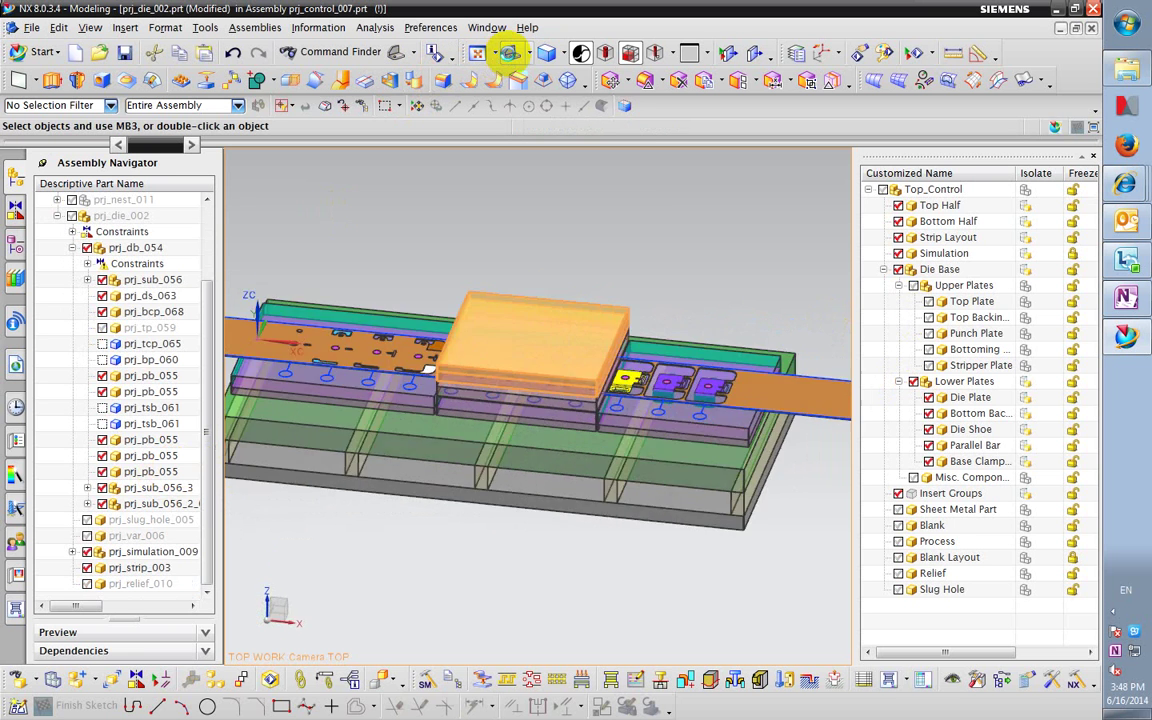
- Hide the lower plates and locate the middle sub-die base section prj_sub_056_2_0 in the assembly tree
click(913, 381)
click(670, 320)
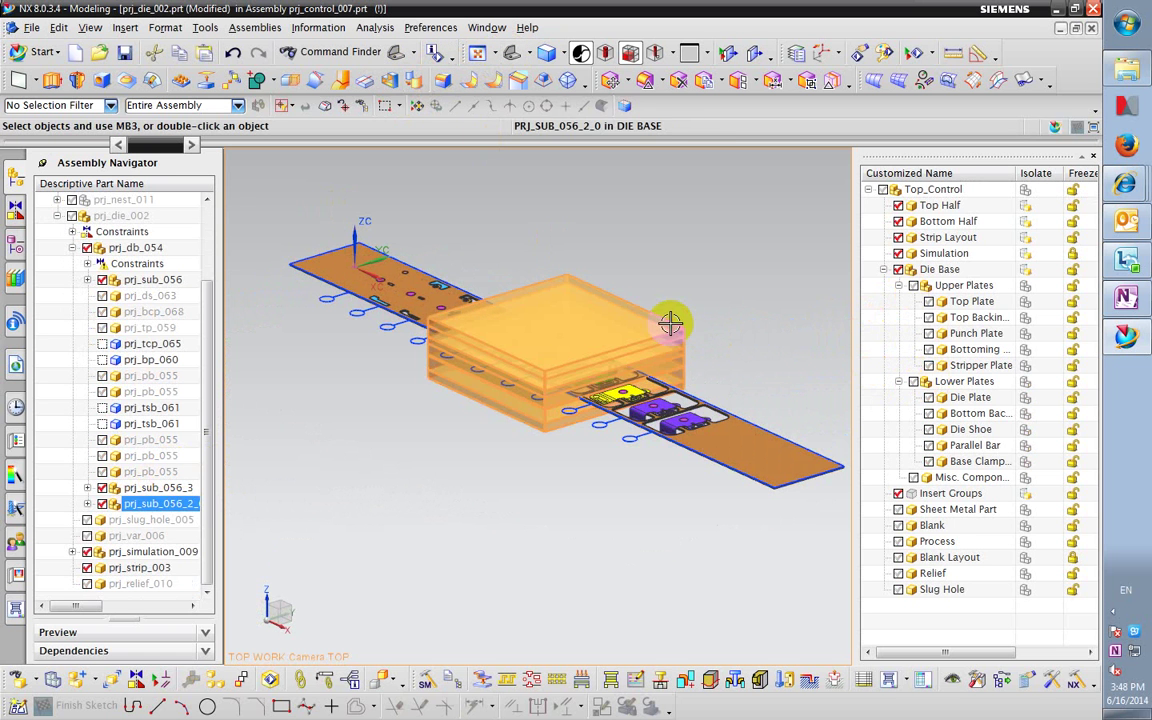
drag(219, 503, 303, 494)
click(200, 505)
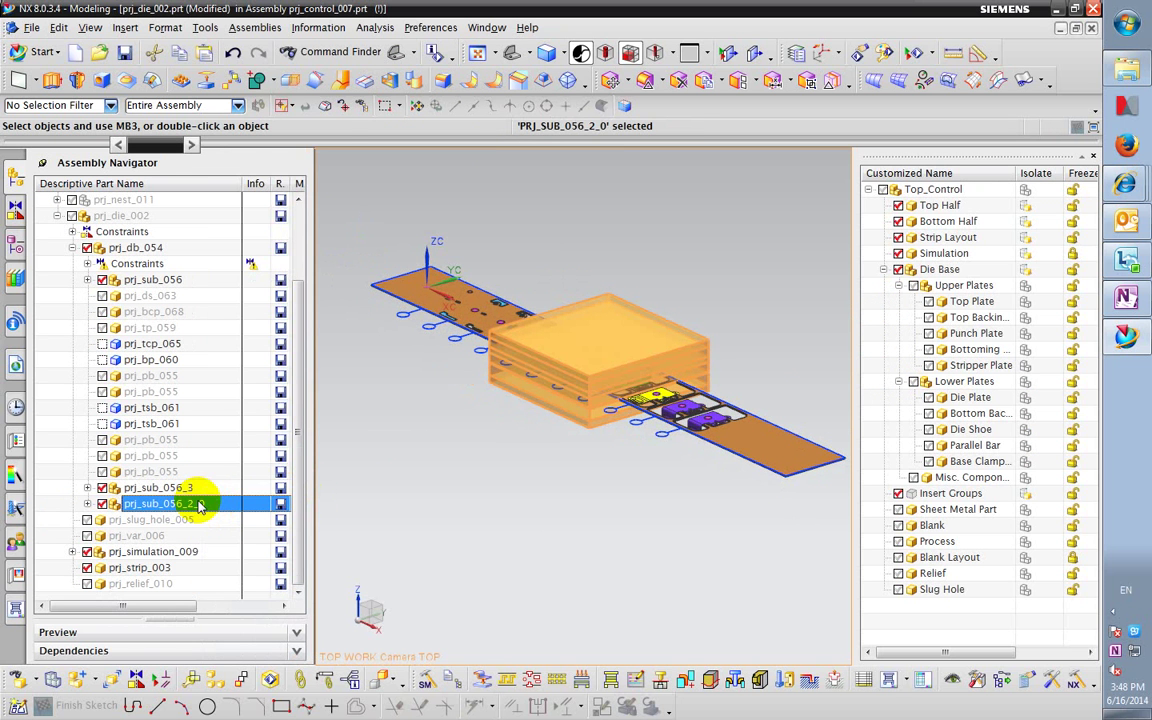
right_click(200, 506)
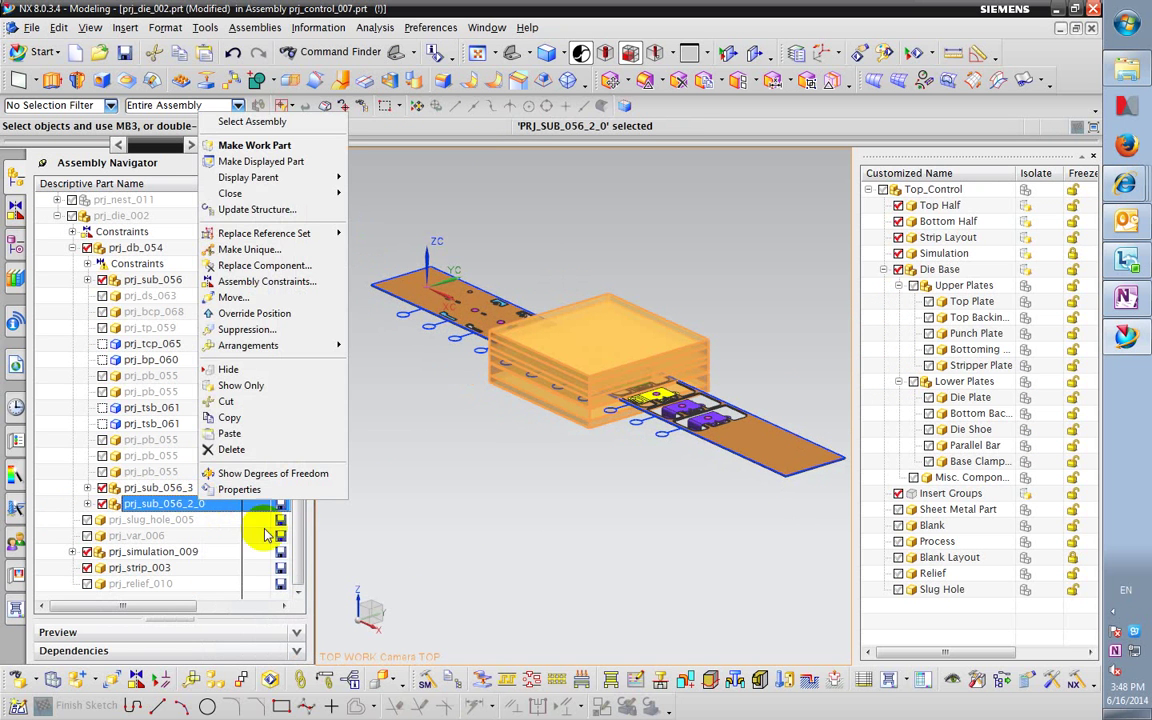
click(416, 510)
- Delete the whole existing die base with the Design Tools and turn the visibility of the lower and upper plates back on
click(581, 681)
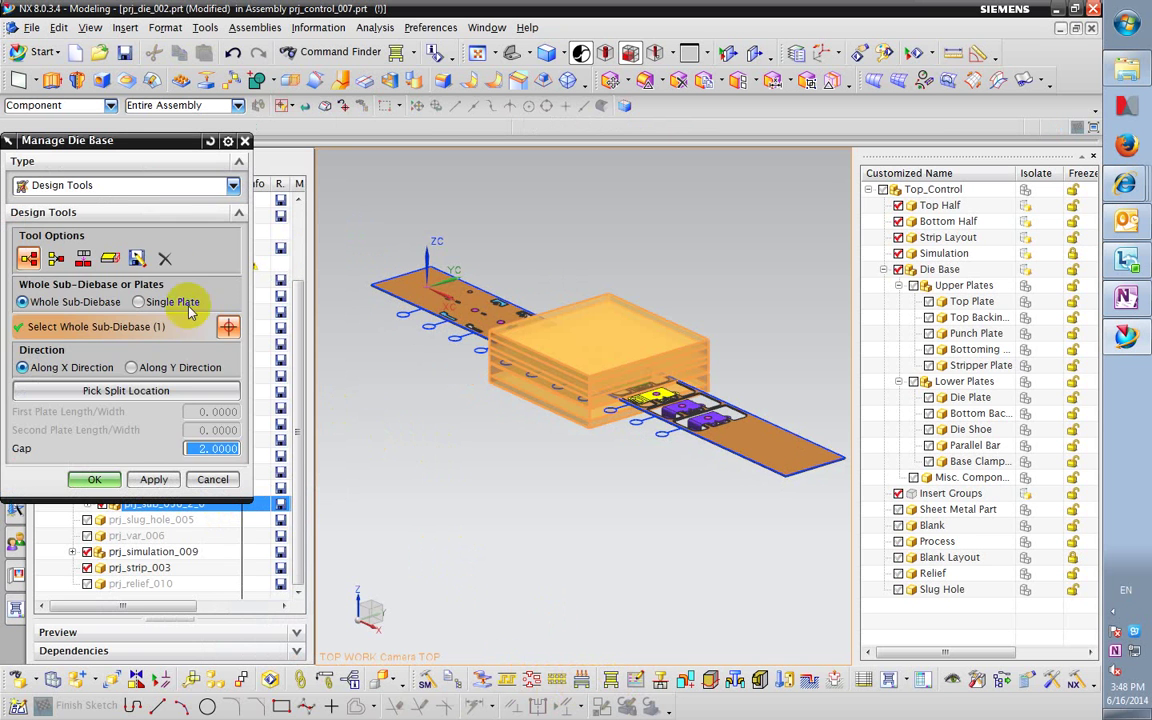
click(162, 250)
click(503, 343)
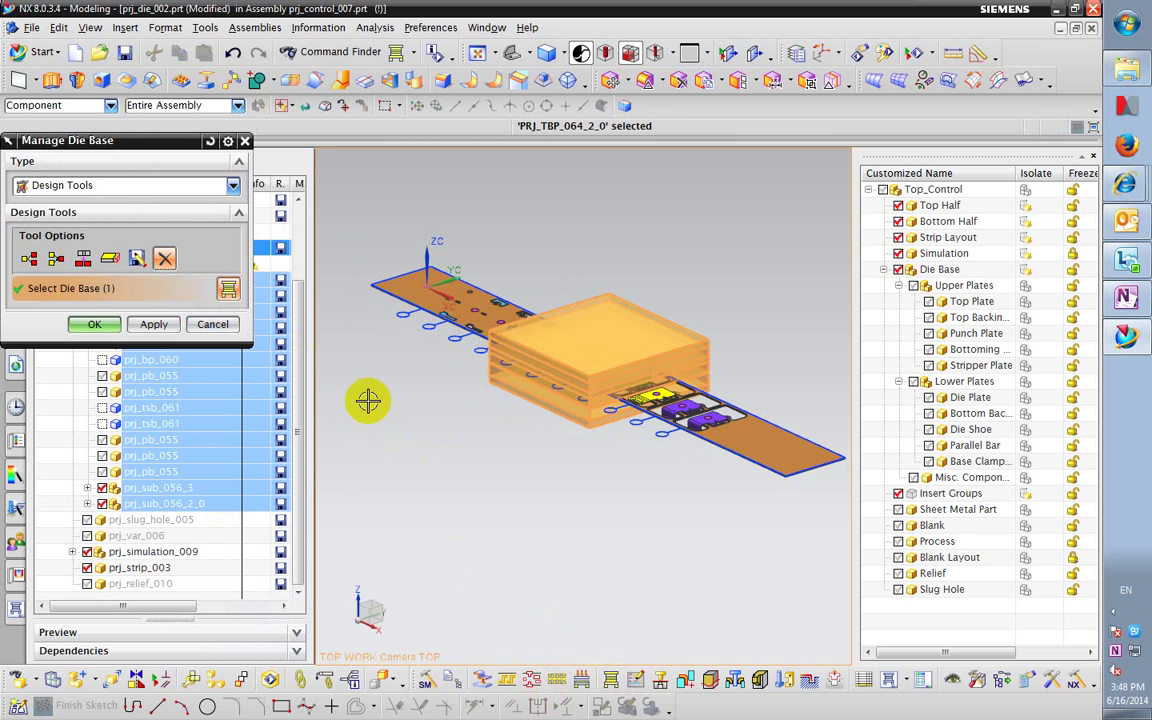
click(166, 261)
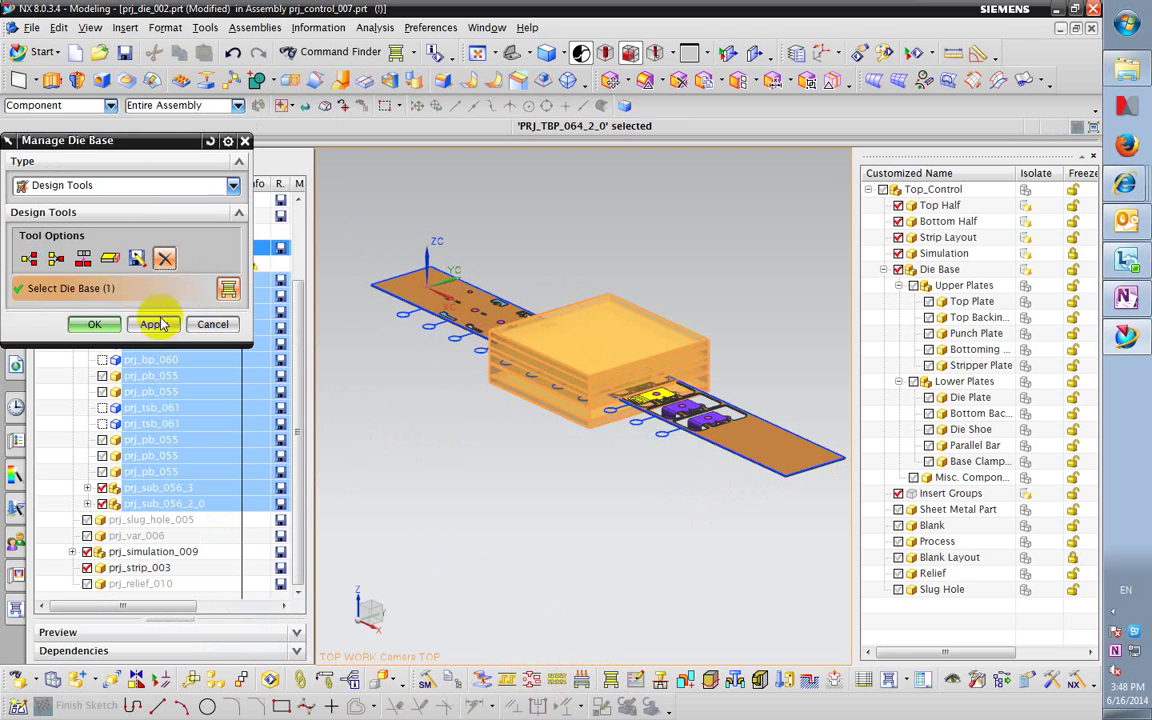
click(153, 324)
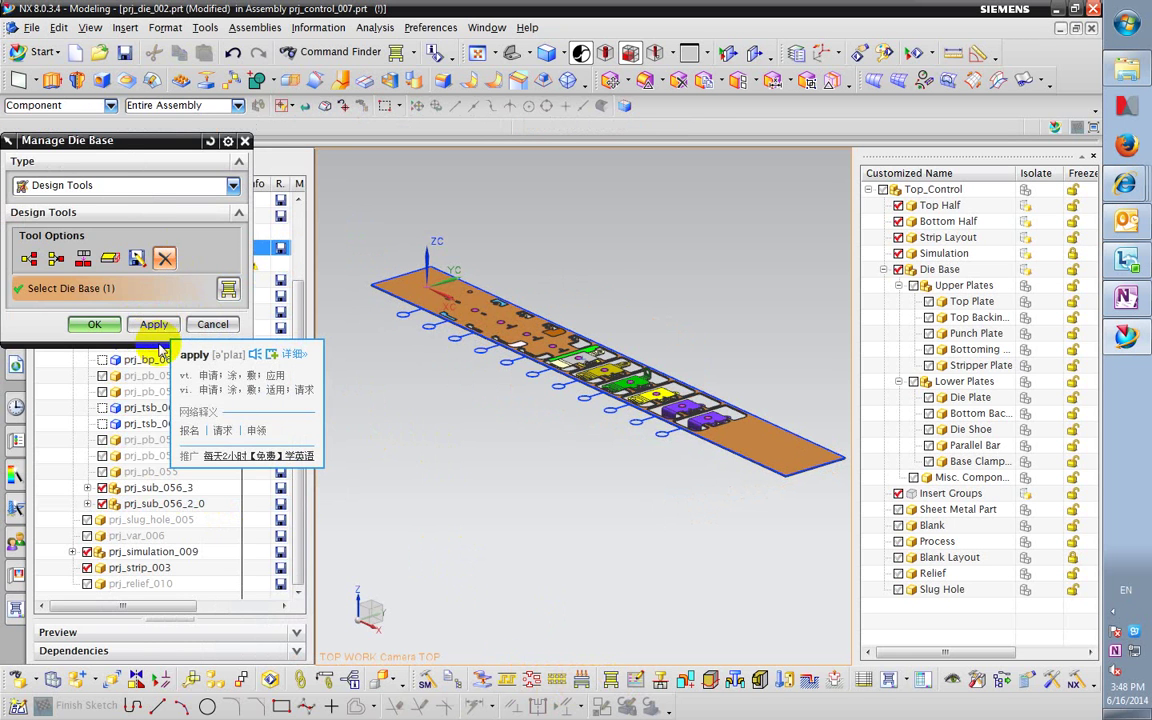
click(220, 324)
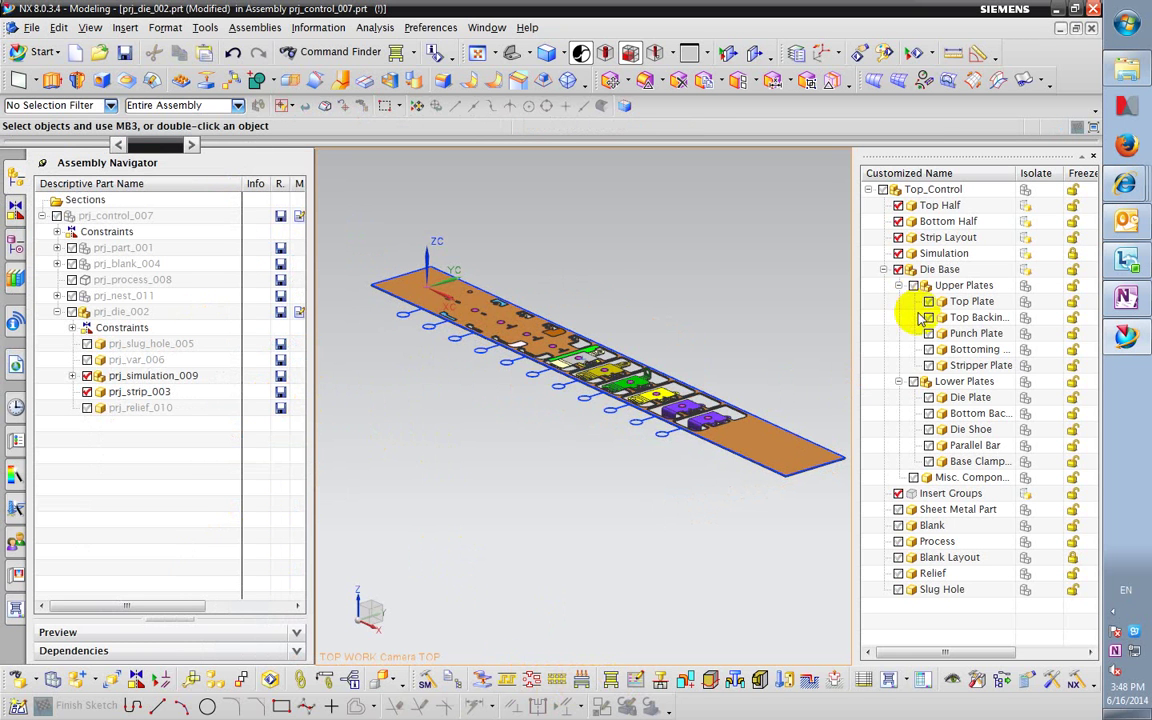
click(913, 382)
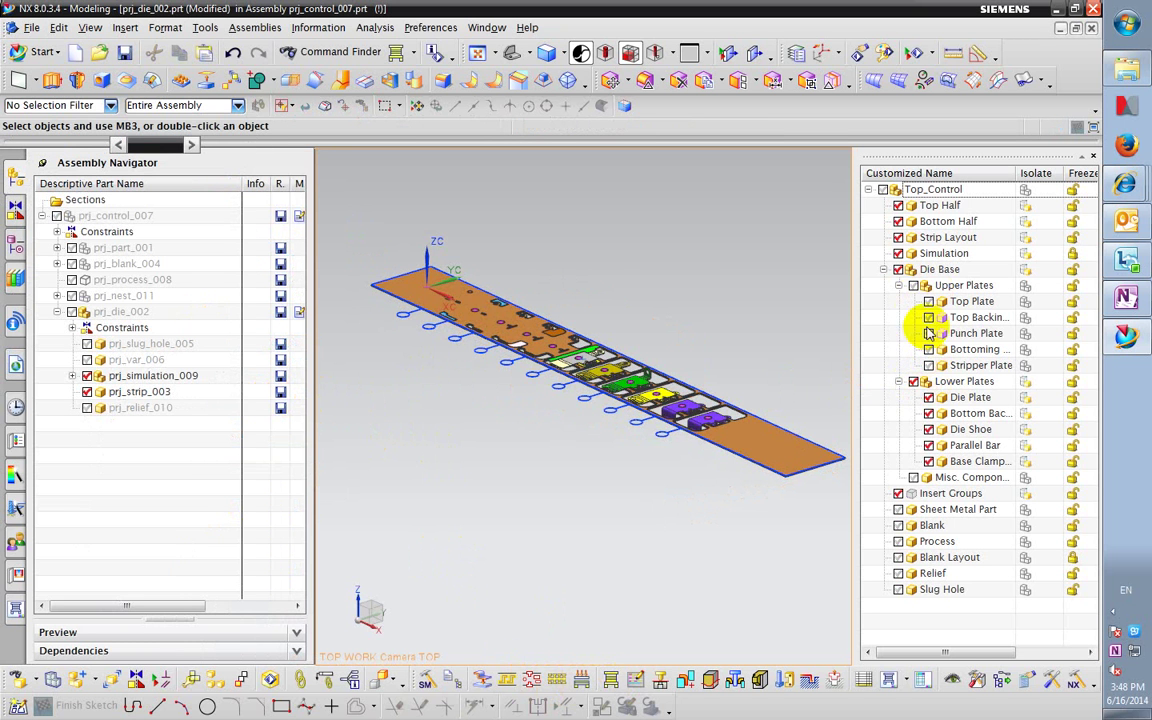
click(913, 286)
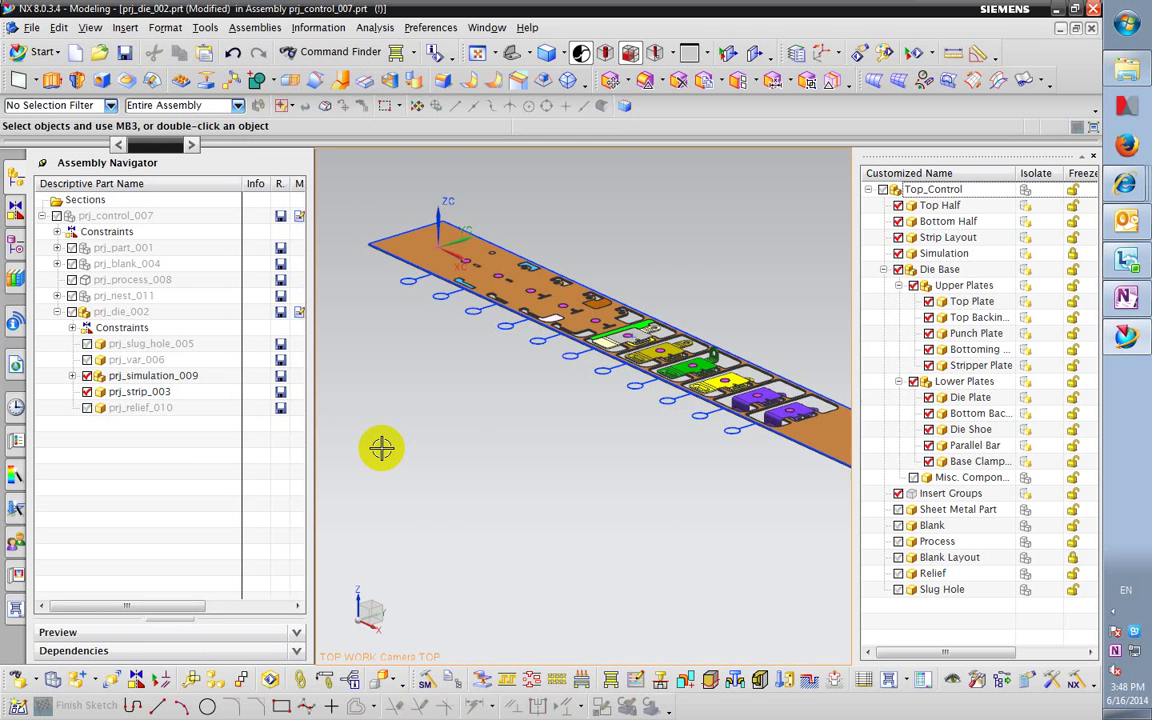
- Create a new DB_UNIVERSAL1 die base with 10 plates under prj_die_002, setting PL to 1000 and PW to 300
click(611, 679)
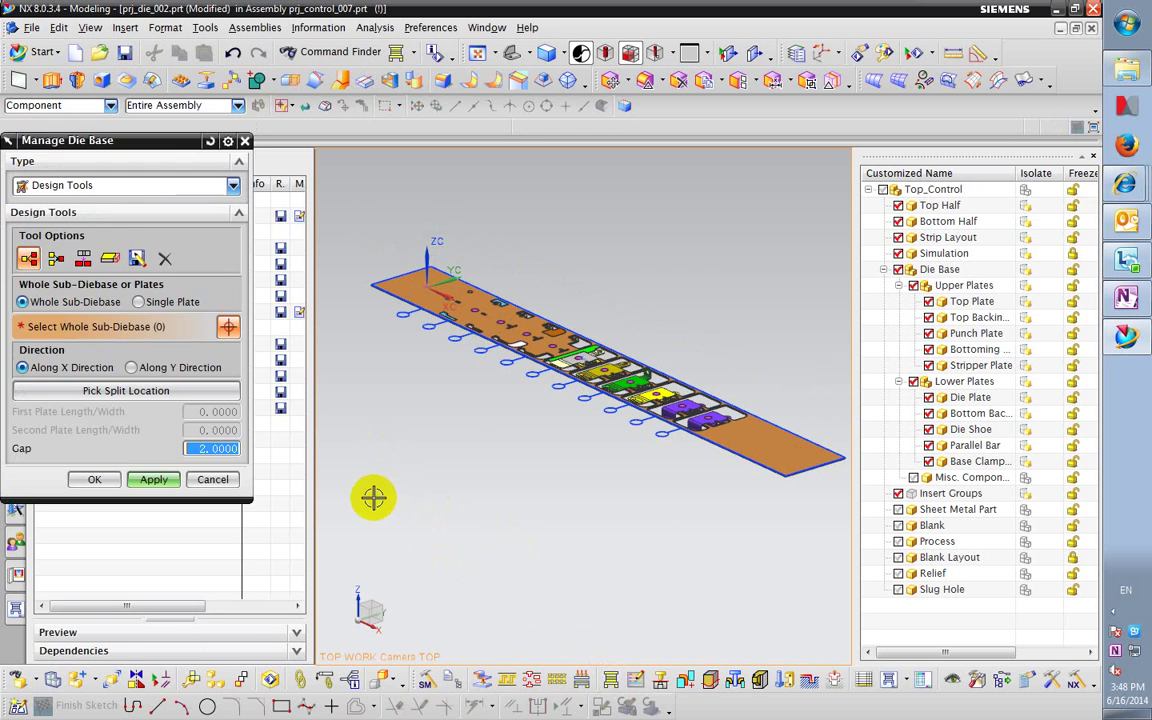
click(105, 190)
click(100, 201)
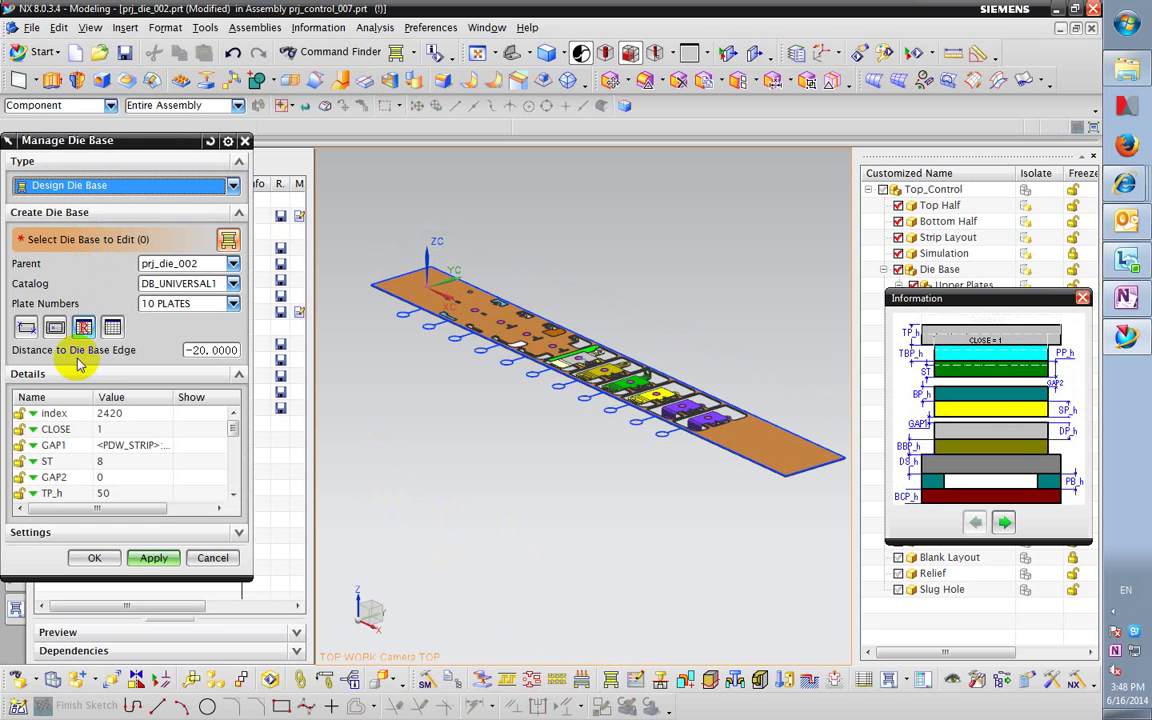
click(232, 429)
scroll(235, 447, down, 3)
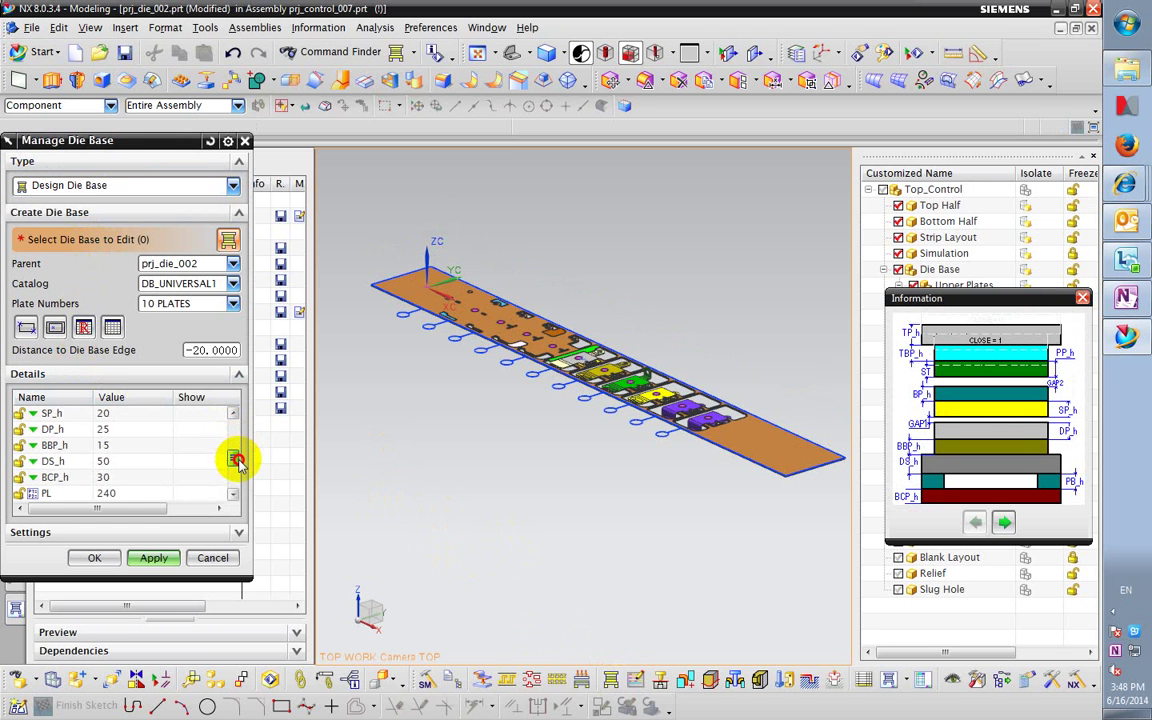
double_click(126, 450)
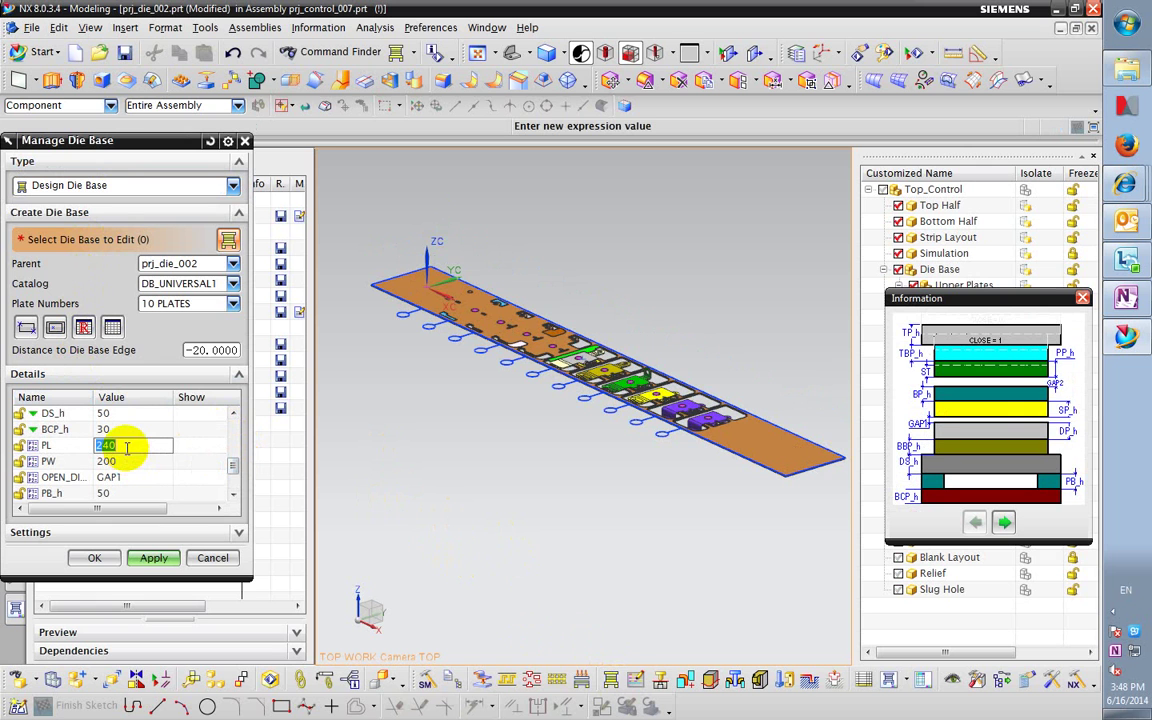
text(1000)
double_click(126, 463)
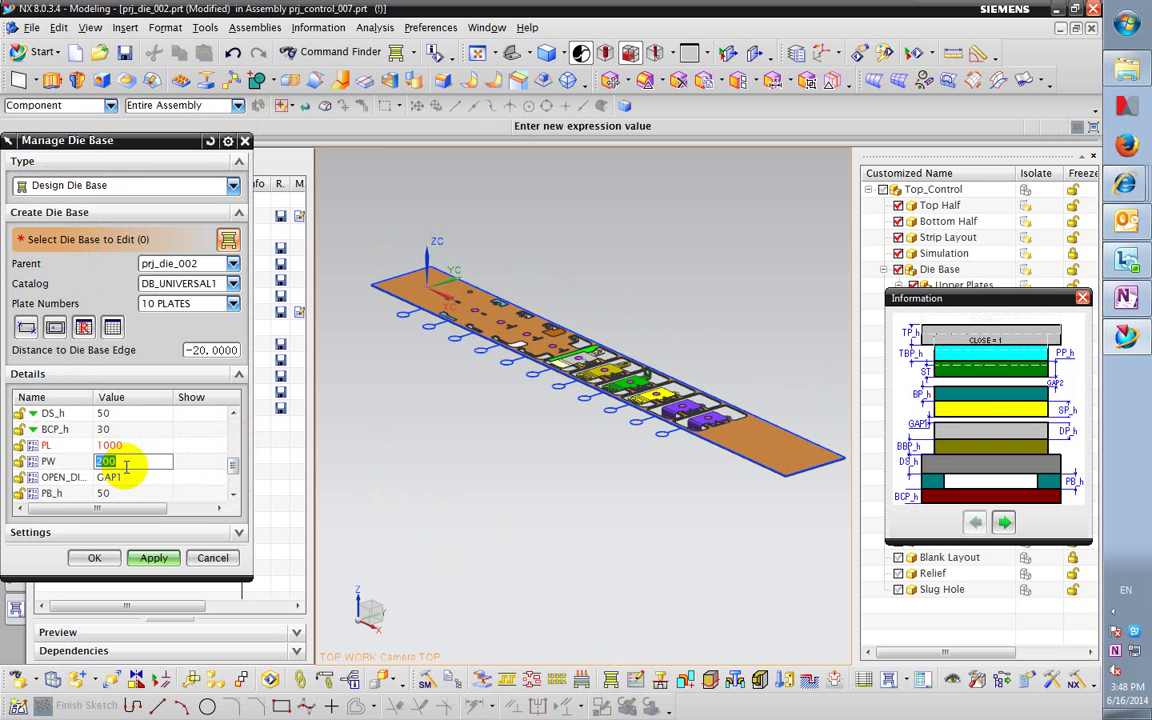
text(300)
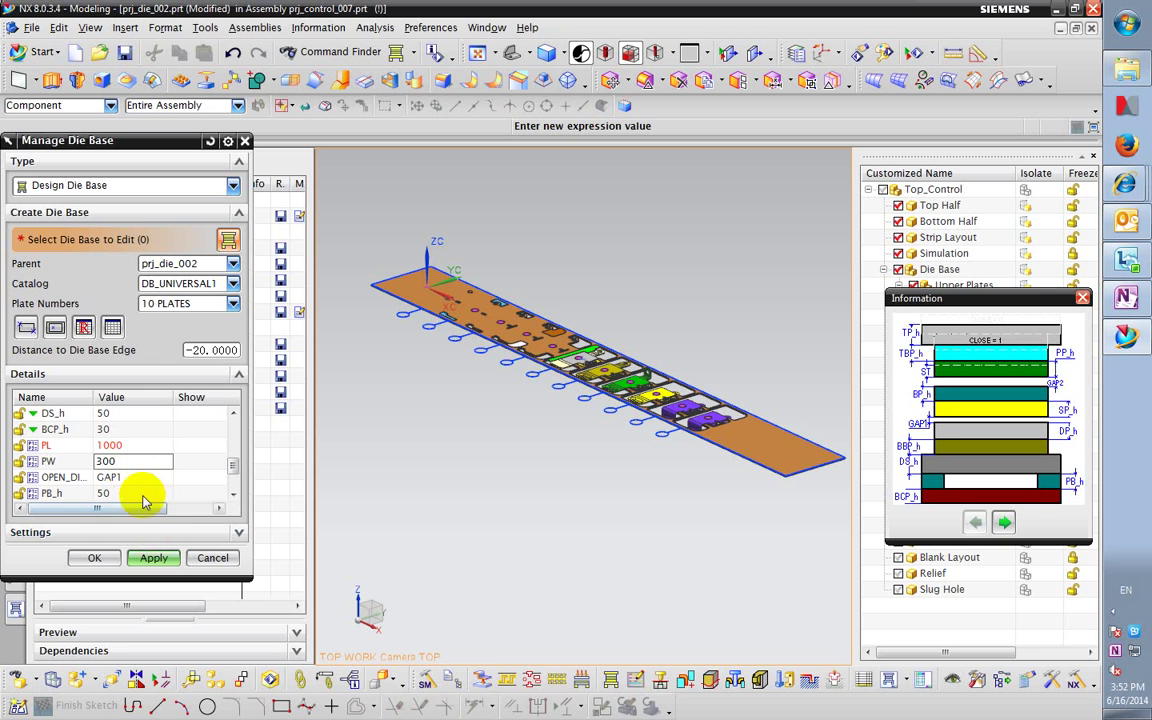
click(95, 557)
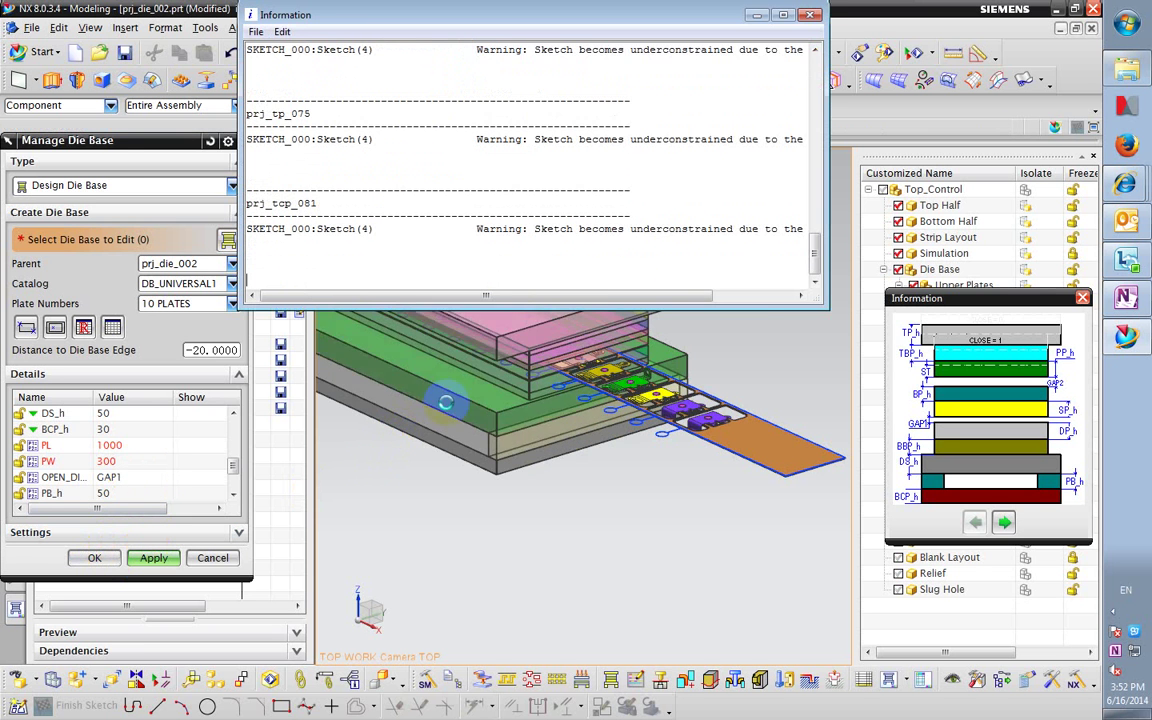
middle_drag(625, 347, 713, 175)
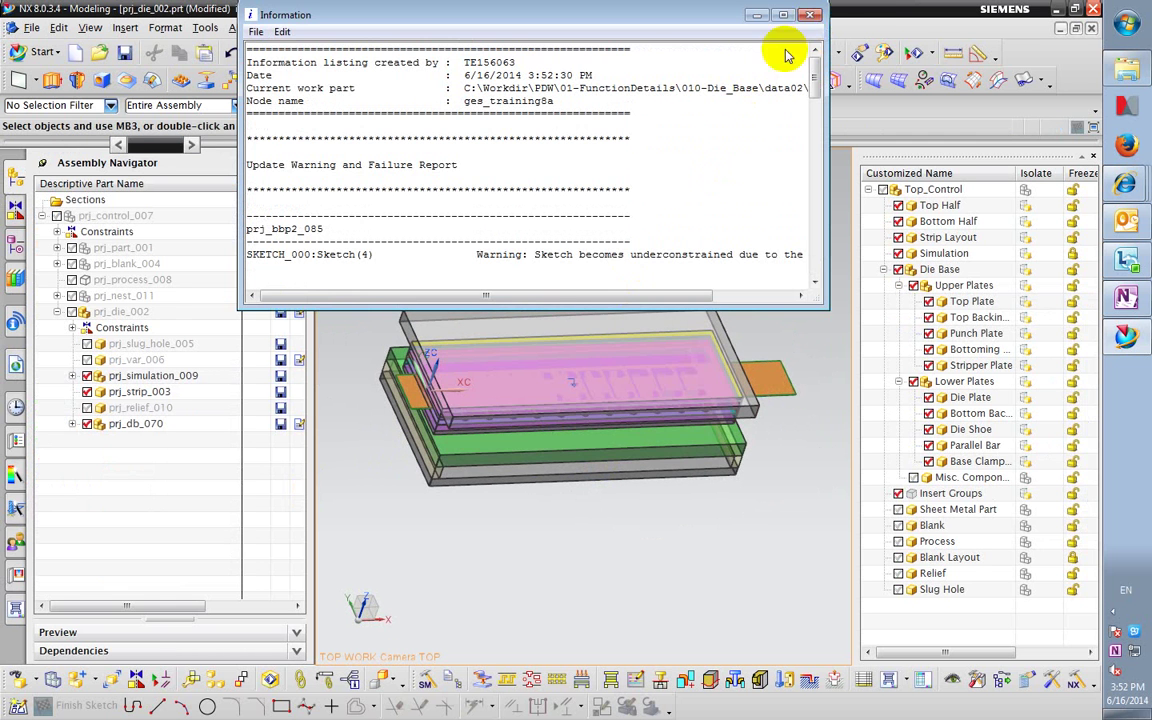
click(812, 15)
- Split the new whole sub-die base along X into 433 and 563 long sections with a gap of 4
middle_drag(700, 230, 640, 333)
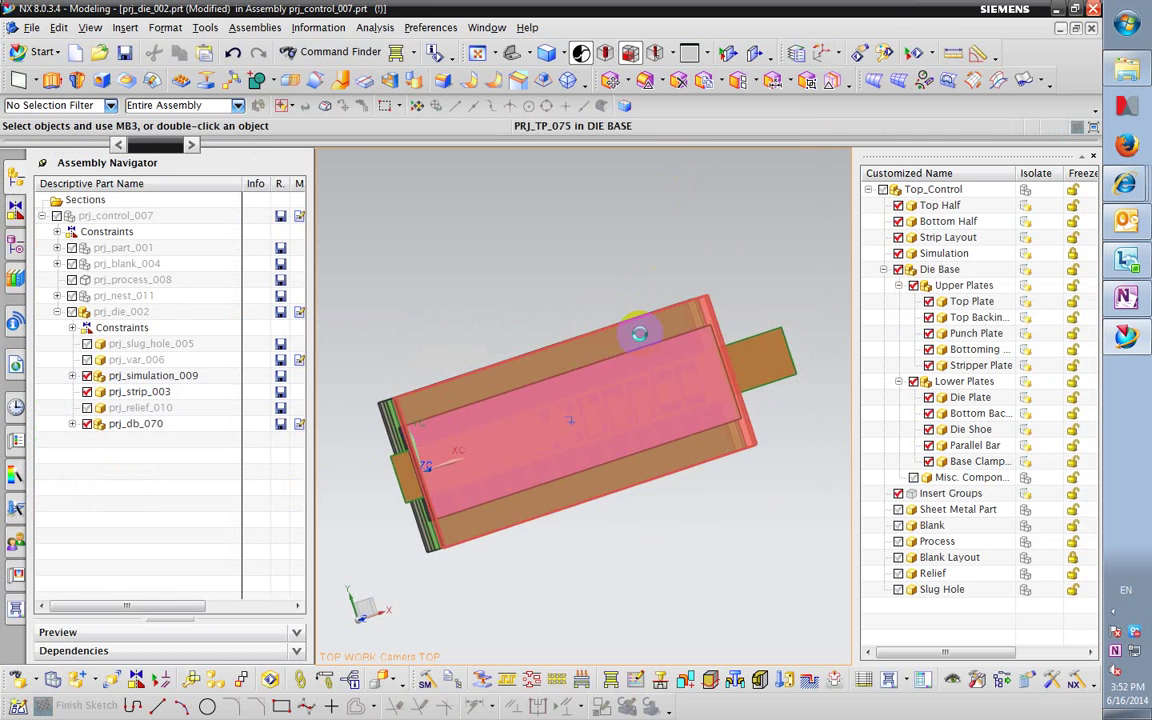
key(F8)
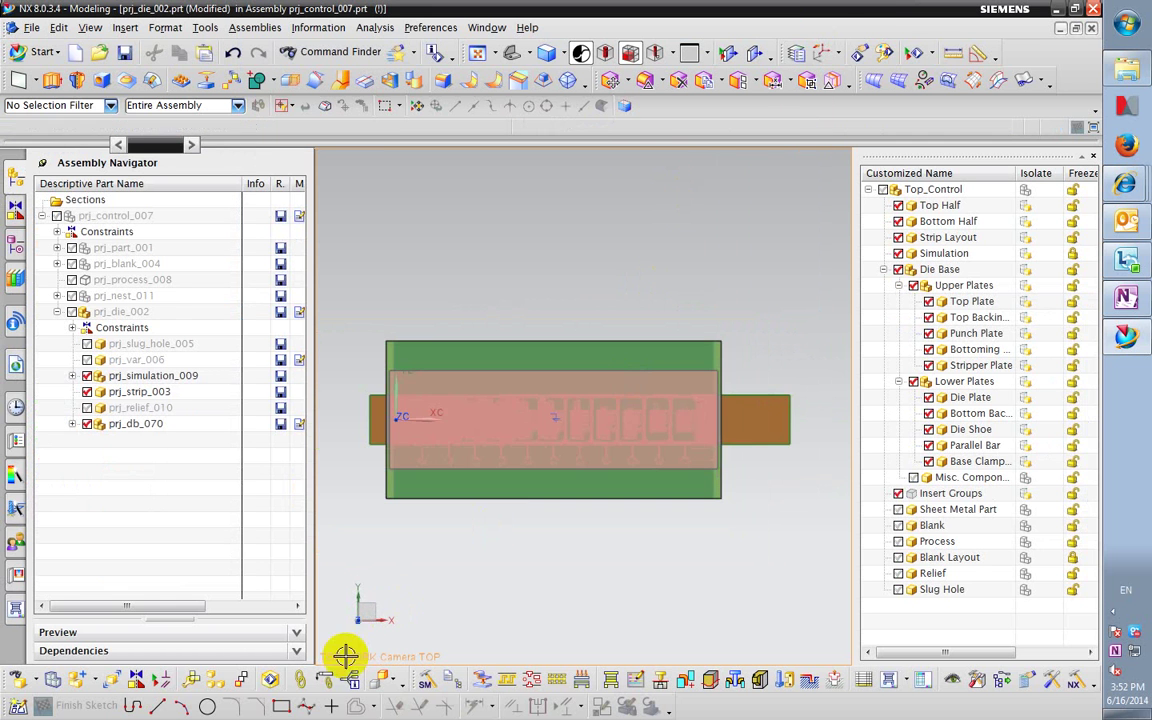
click(610, 679)
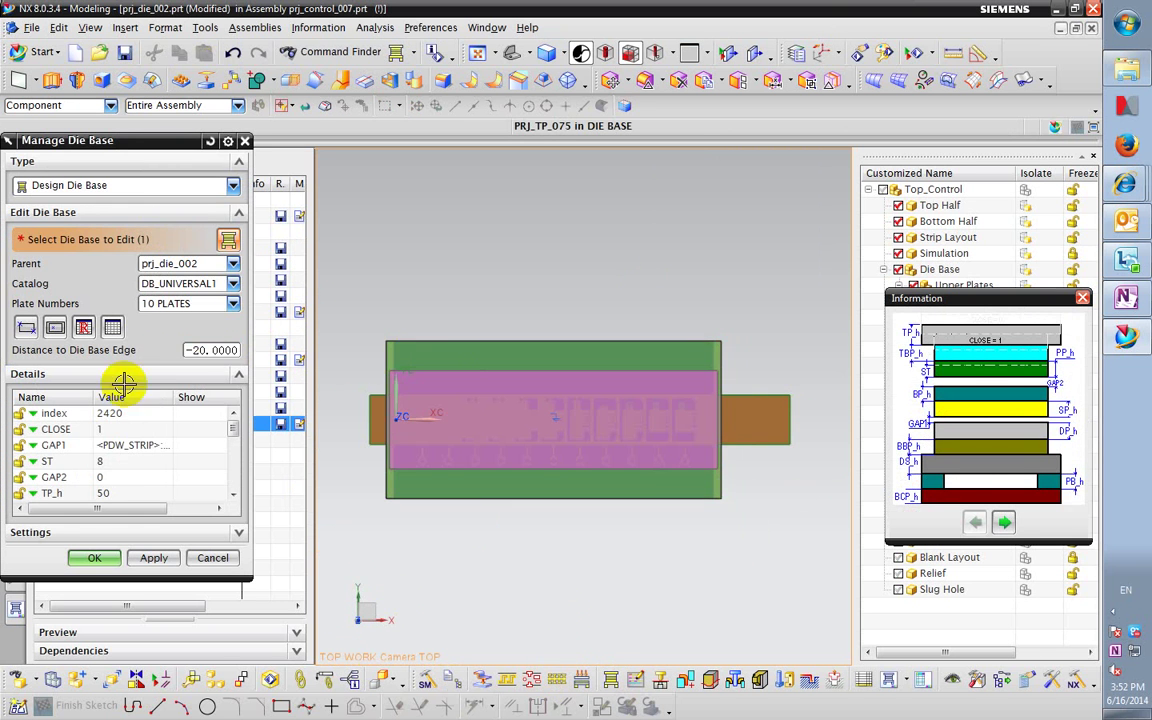
click(134, 186)
click(127, 222)
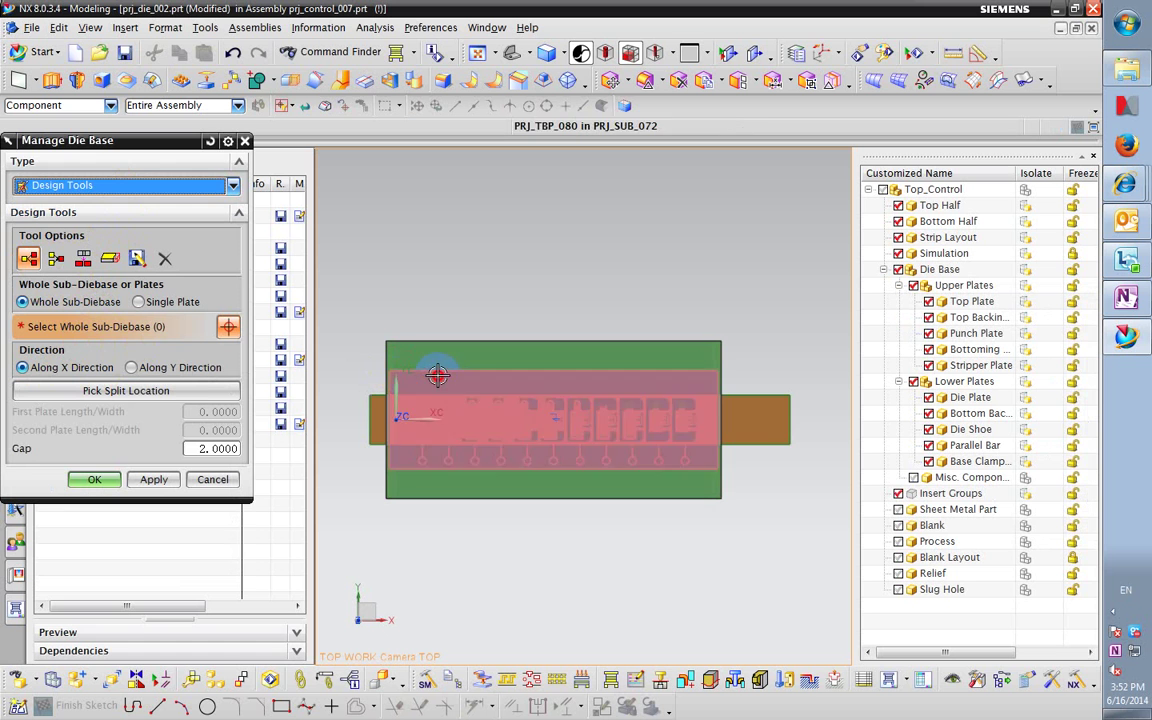
click(423, 376)
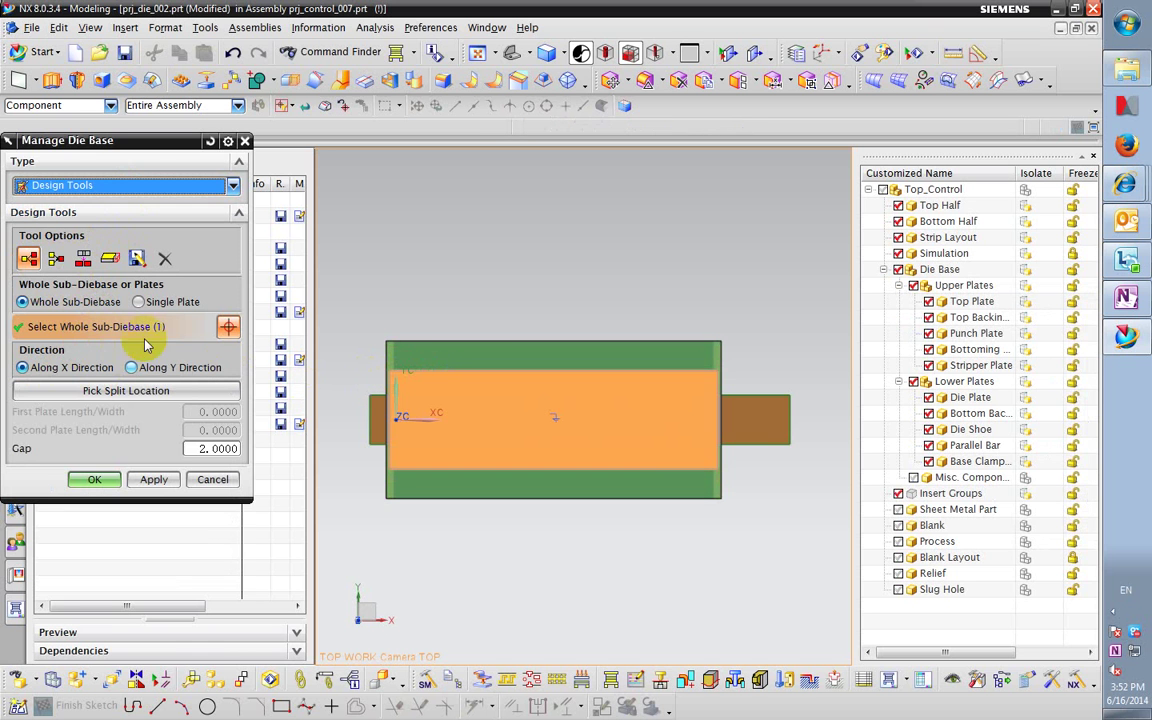
click(220, 450)
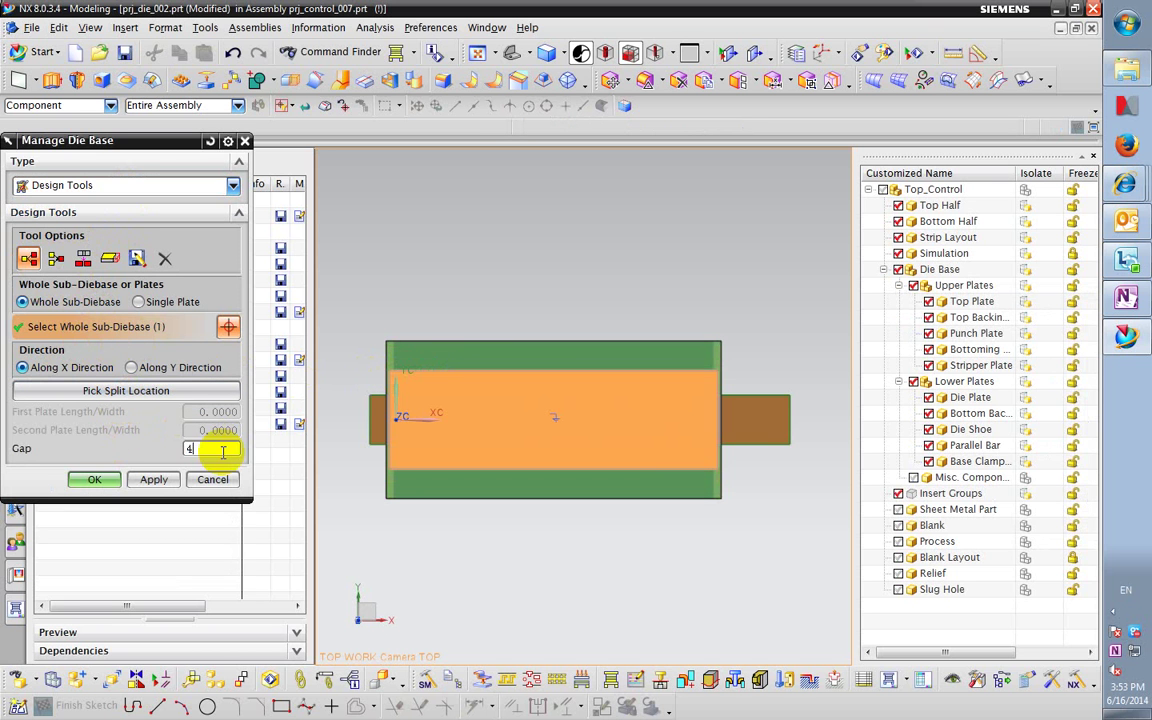
text(4)
key(Tab)
click(160, 390)
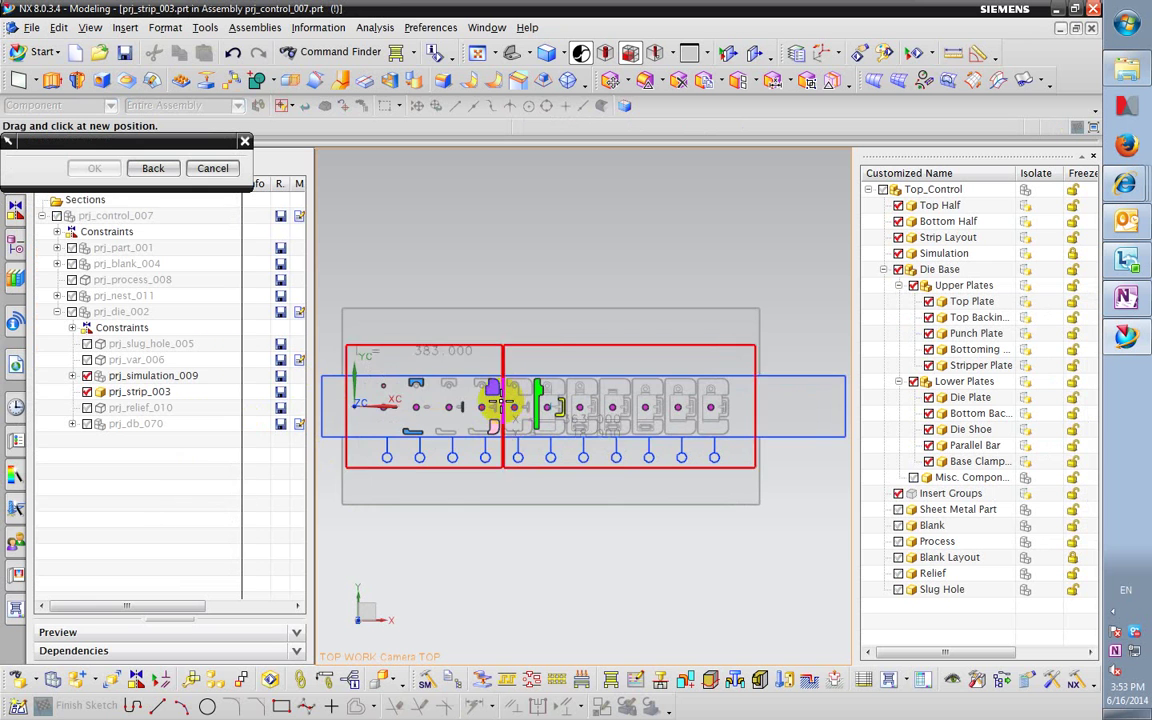
scroll(495, 405, up, 2)
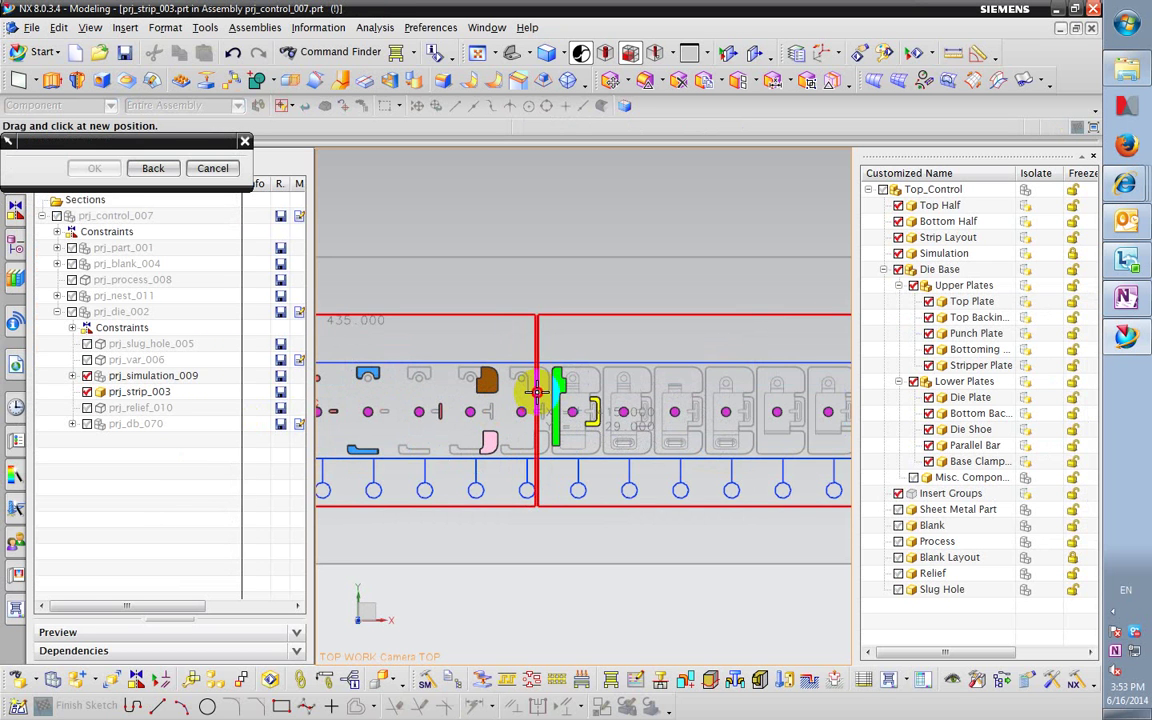
click(537, 393)
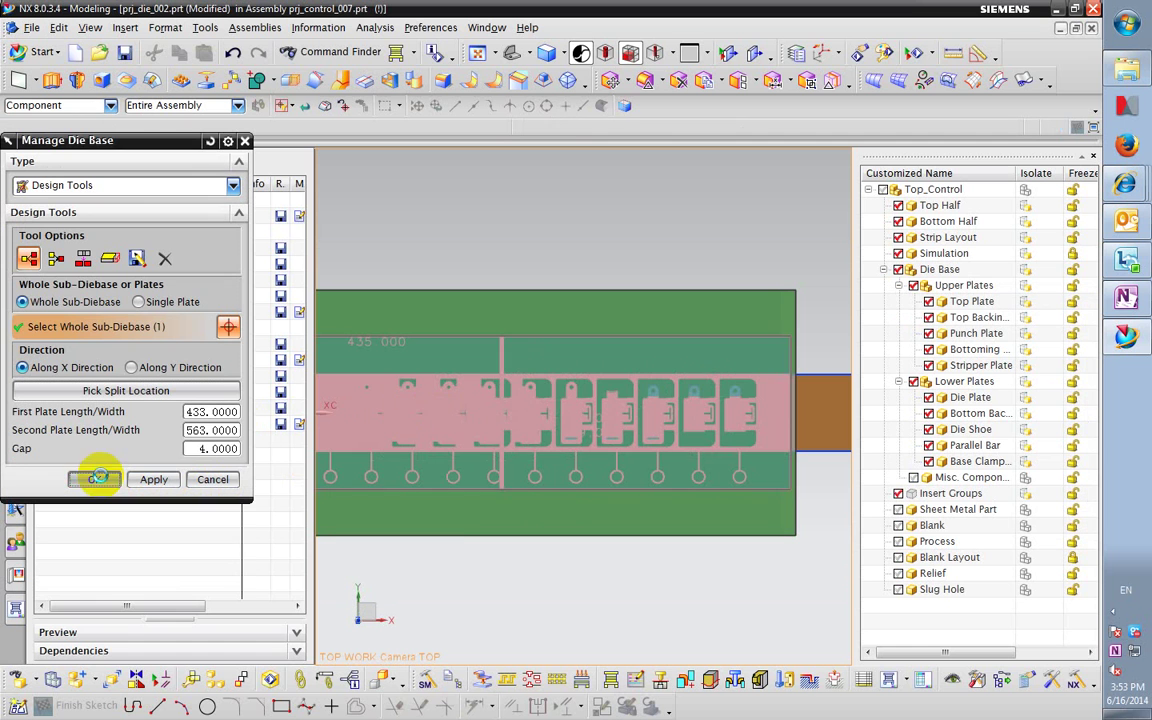
click(95, 479)
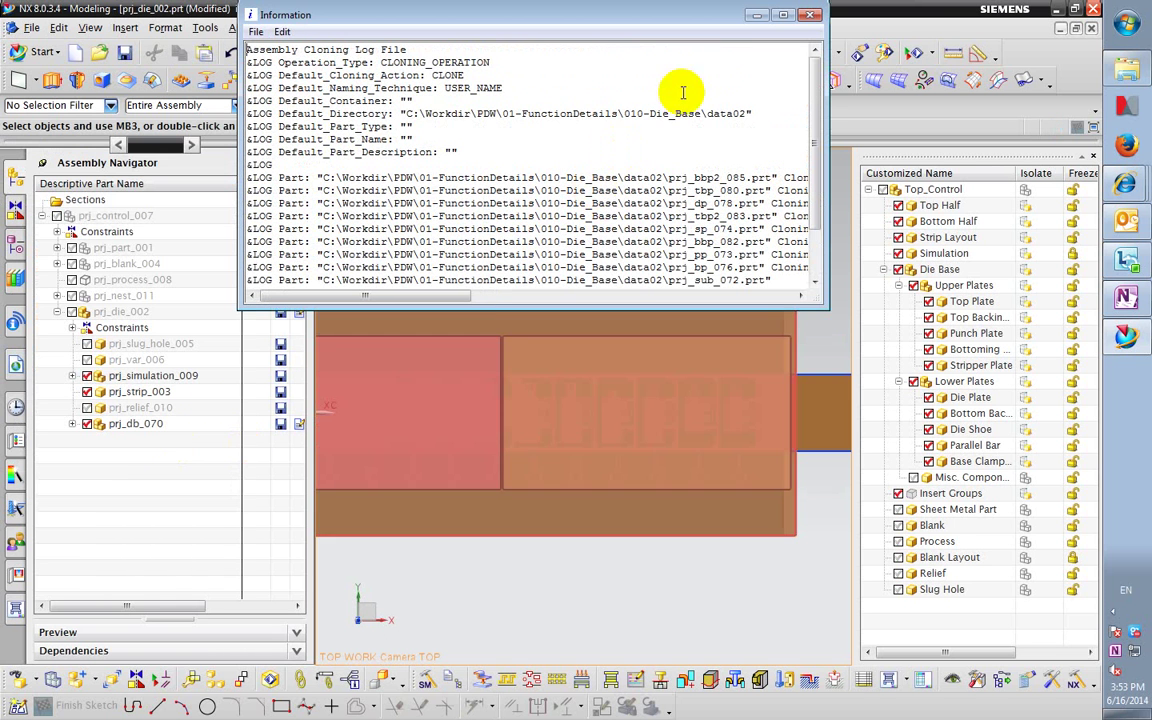
click(810, 14)
- Turn off the visibility of the Upper Plates of the new die base, reopening the view manager to refresh the display
middle_drag(498, 420, 913, 345)
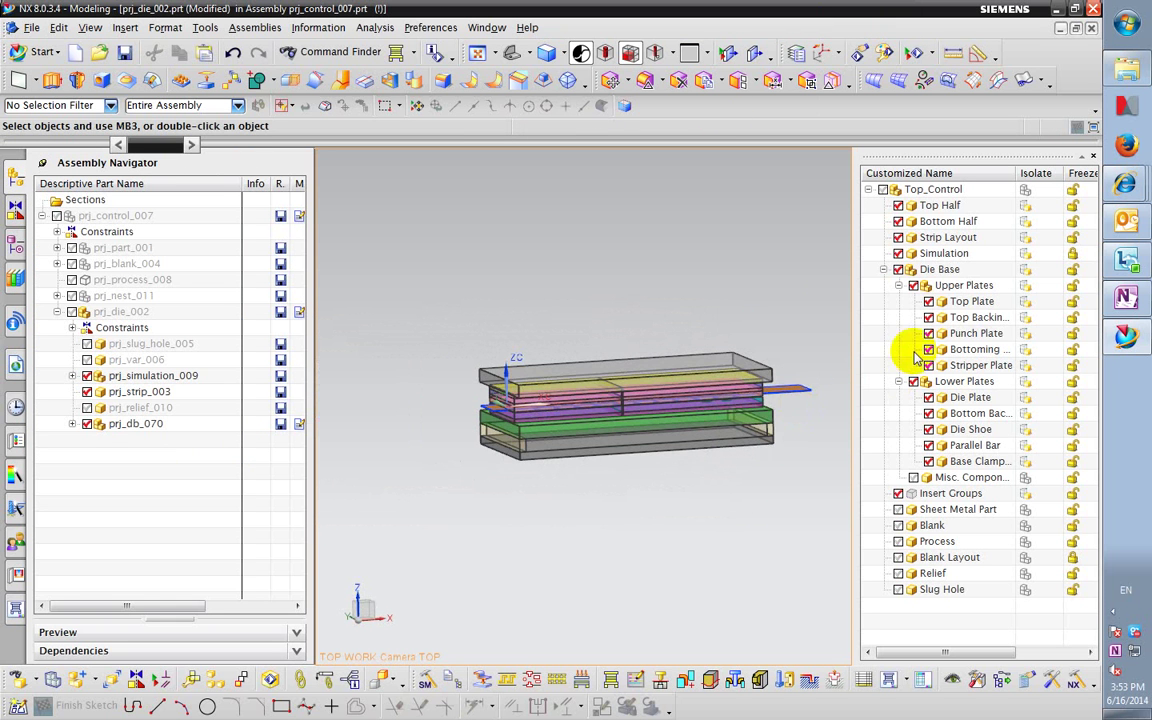
click(914, 285)
middle_drag(751, 360, 694, 450)
click(938, 288)
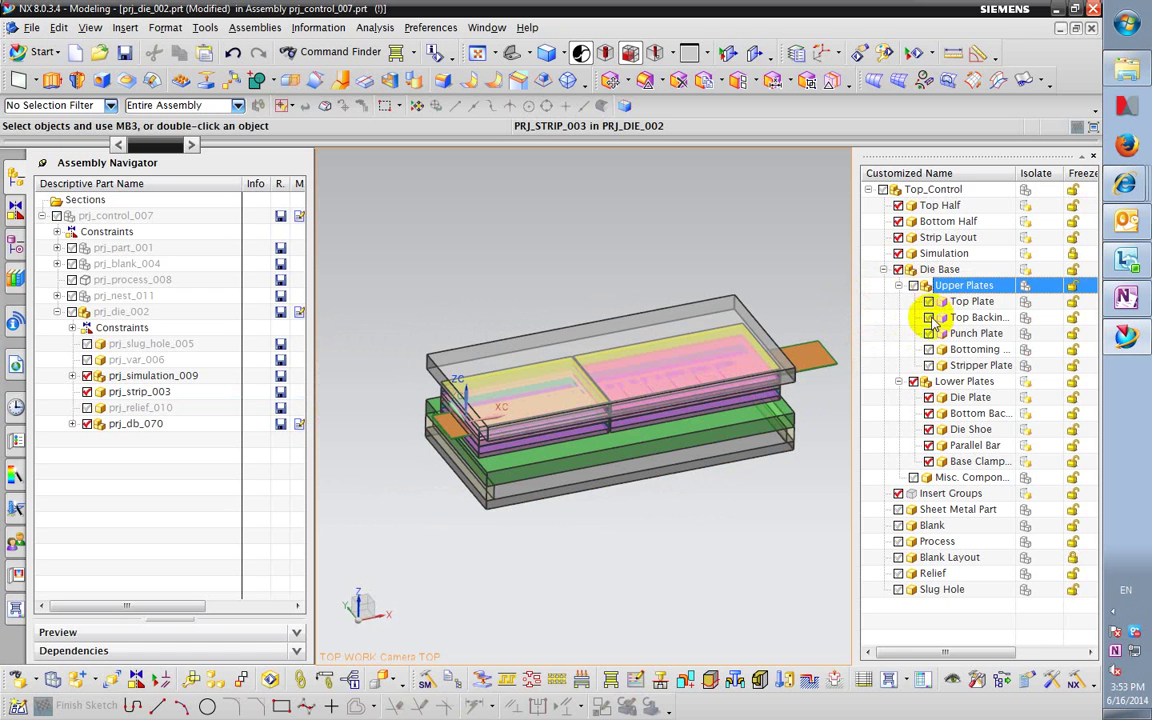
click(1092, 156)
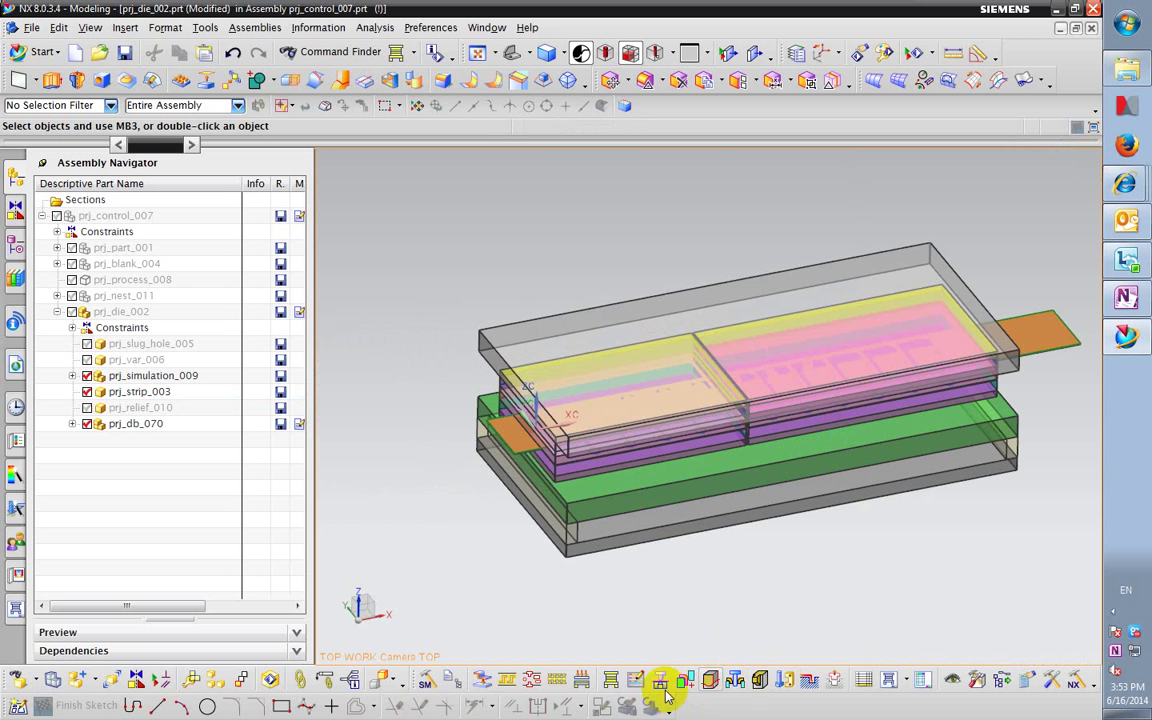
click(955, 680)
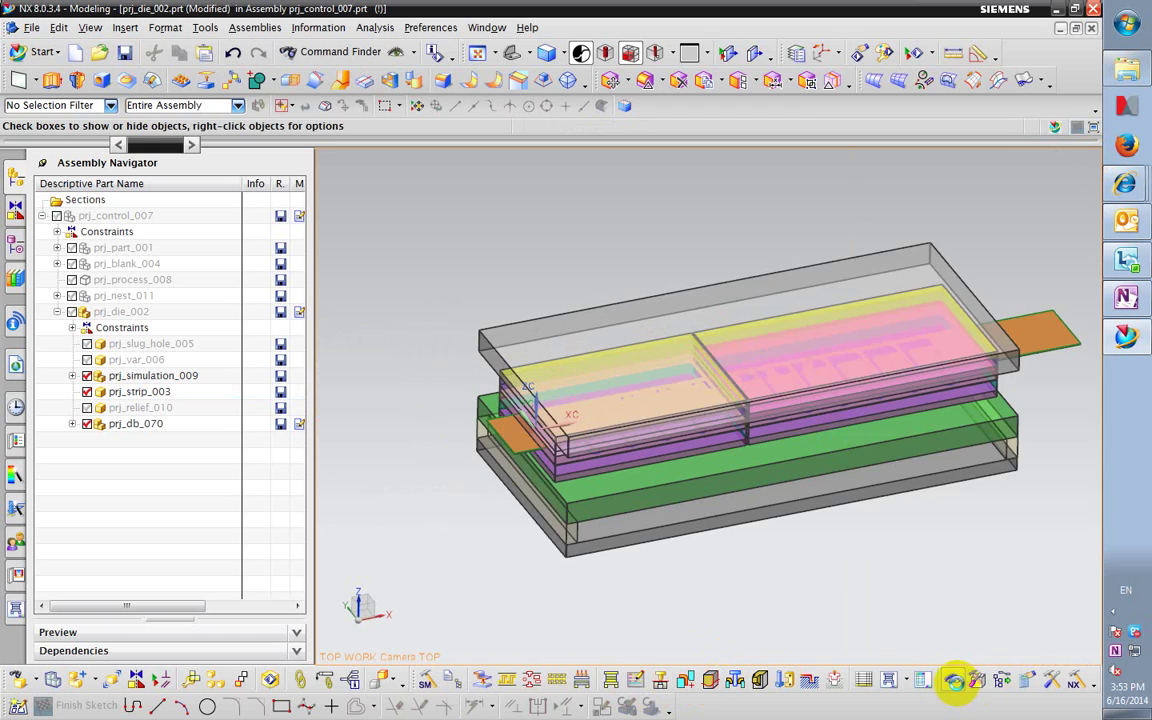
click(913, 285)
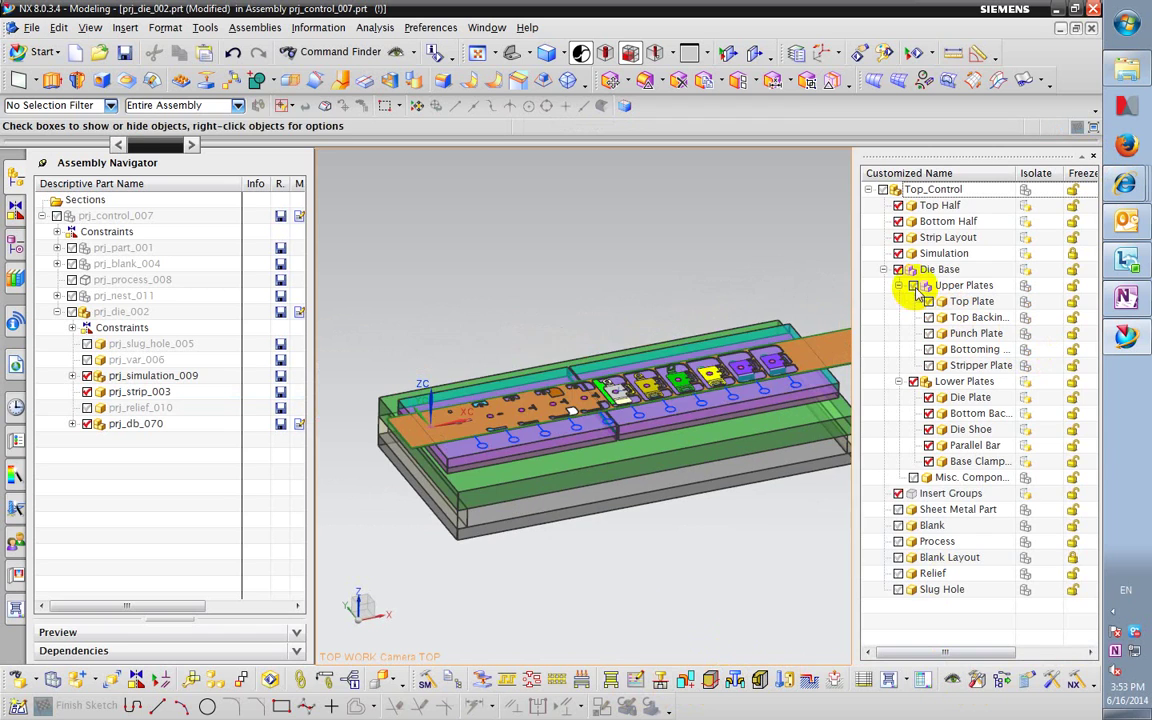
- Examine the gap between the two sub-die base sections against the strip stations and the lower plates around it
scroll(615, 445, down, 3)
middle_drag(615, 445, 612, 443)
scroll(535, 470, down, 5)
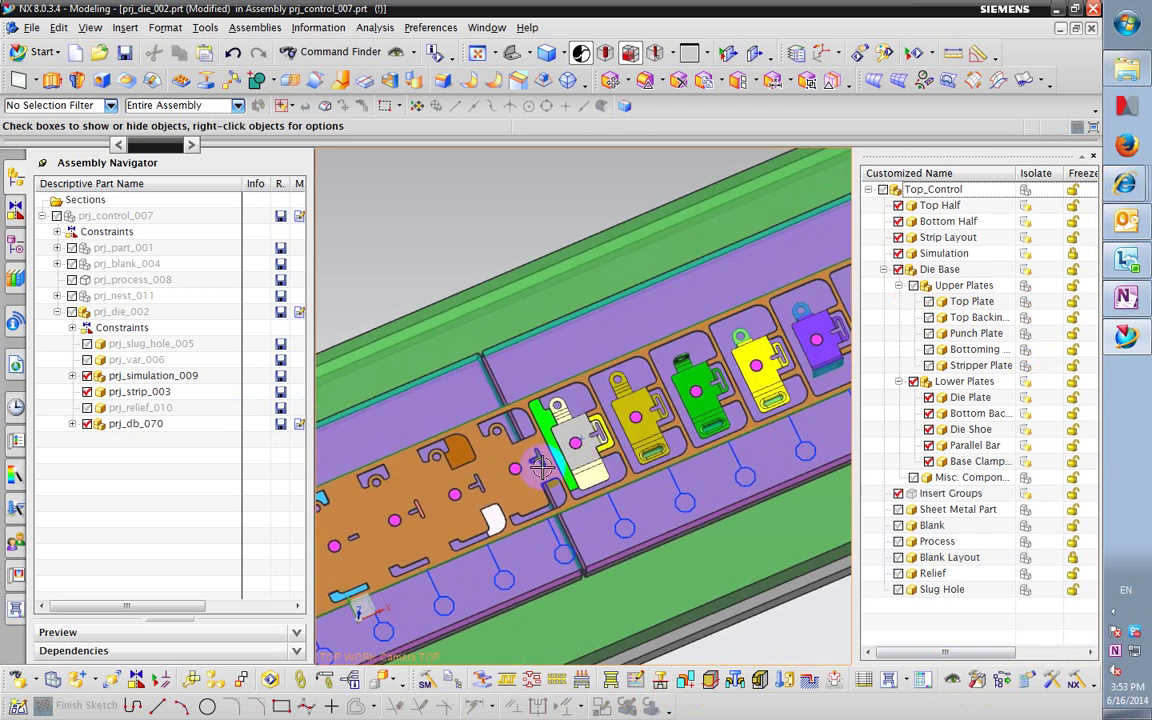
scroll(540, 460, up, 8)
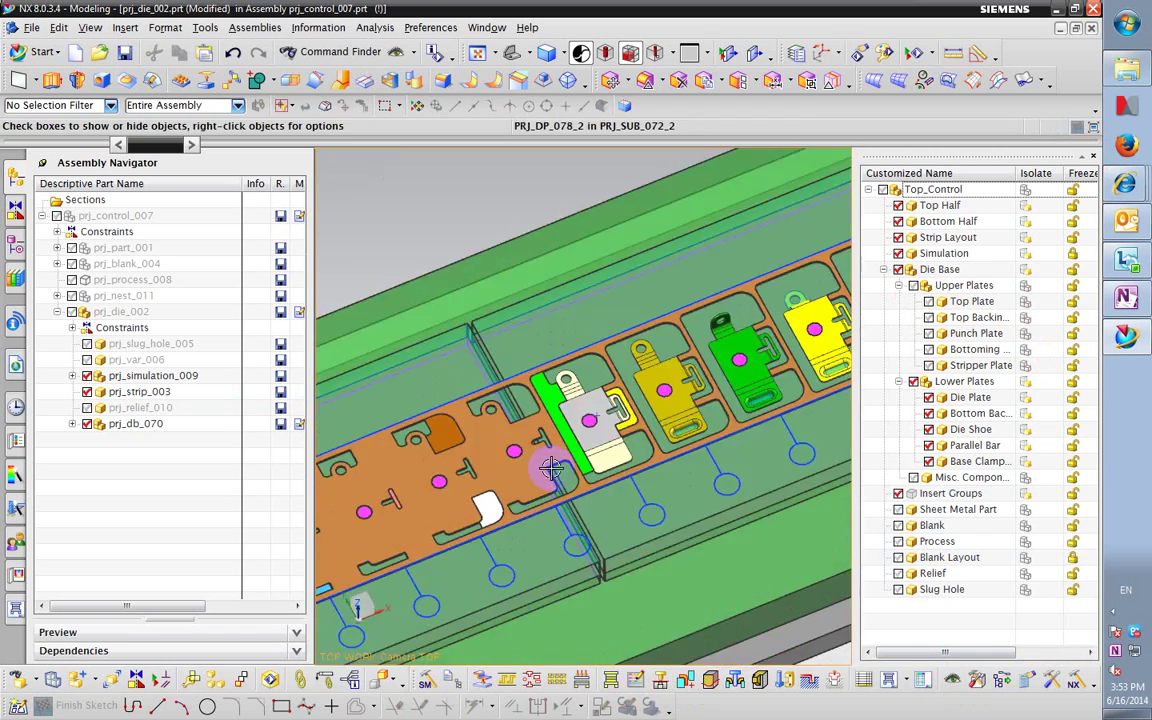
scroll(550, 450, up, 3)
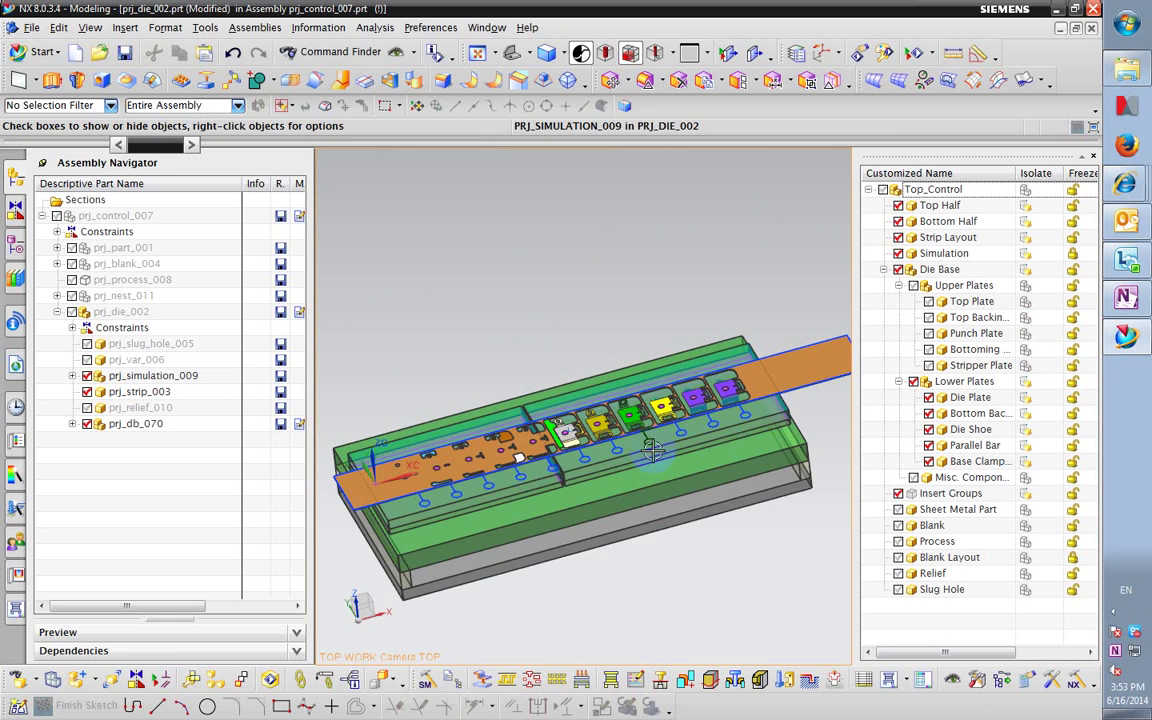
middle_drag(550, 450, 678, 440)
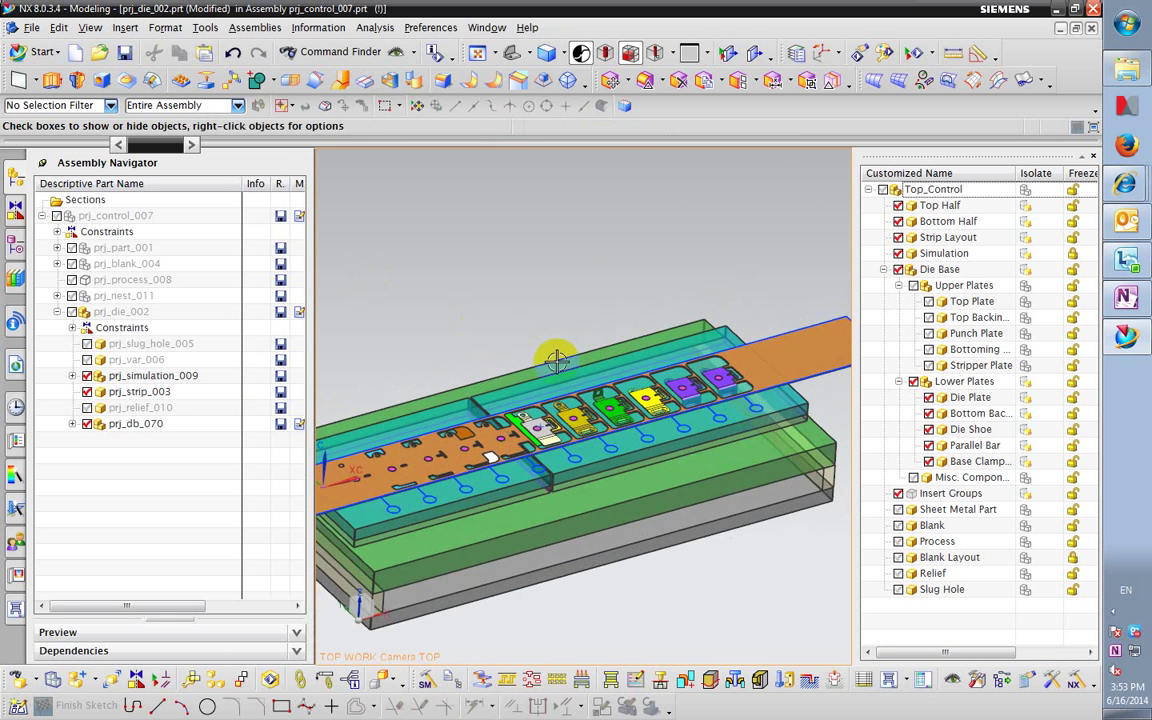
middle_drag(500, 322, 556, 363)
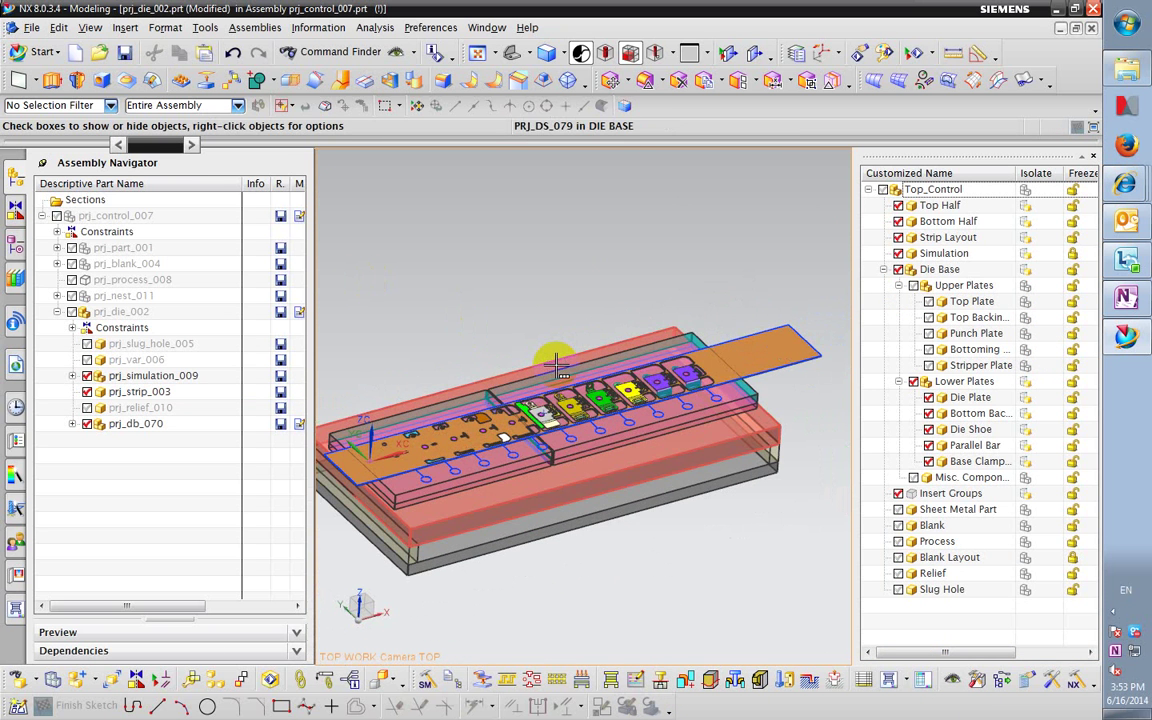